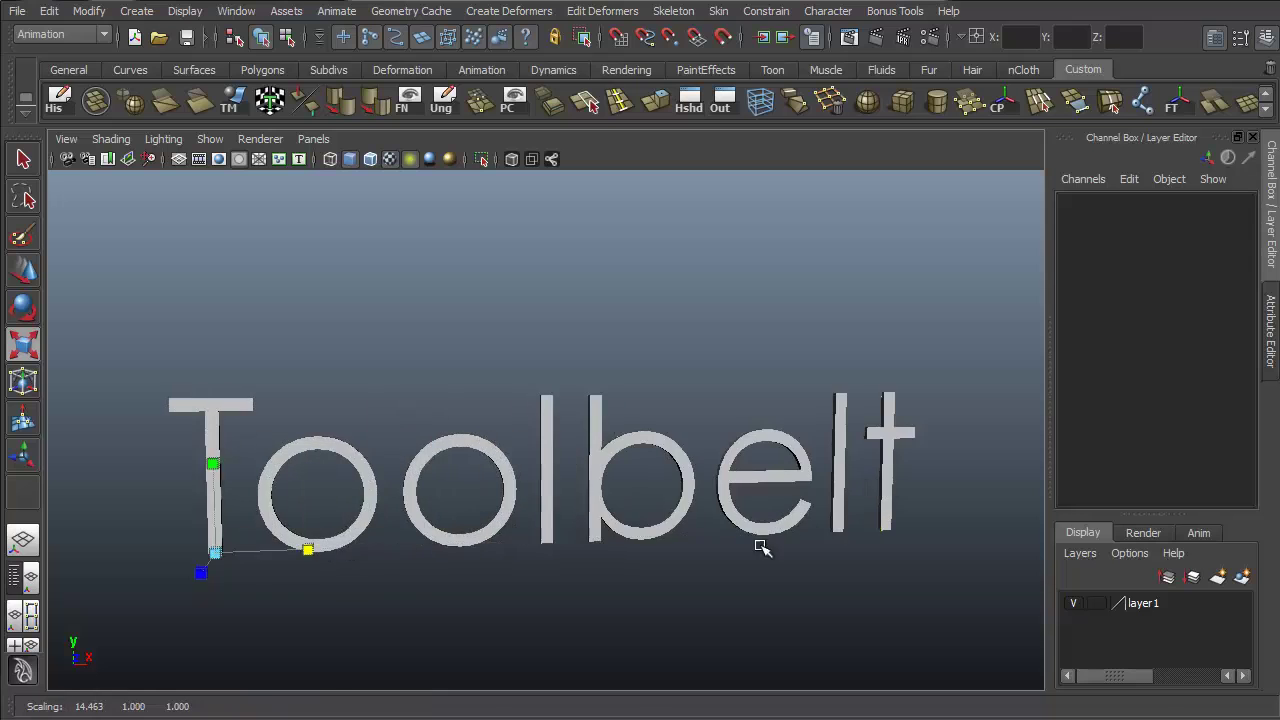
# - Reposition the pivot of the selected 3D lettering and move the lettering to arrange the Maya Toolbelt logo text
pyautogui.keyDown('alt'); pyautogui.moveTo(763, 546); pyautogui.dragTo(620, 509); pyautogui.keyUp('alt')
pyautogui.press('e')
pyautogui.keyDown('alt'); pyautogui.moveTo(610, 457); pyautogui.dragTo(717, 404, button='middle'); pyautogui.keyUp('alt')
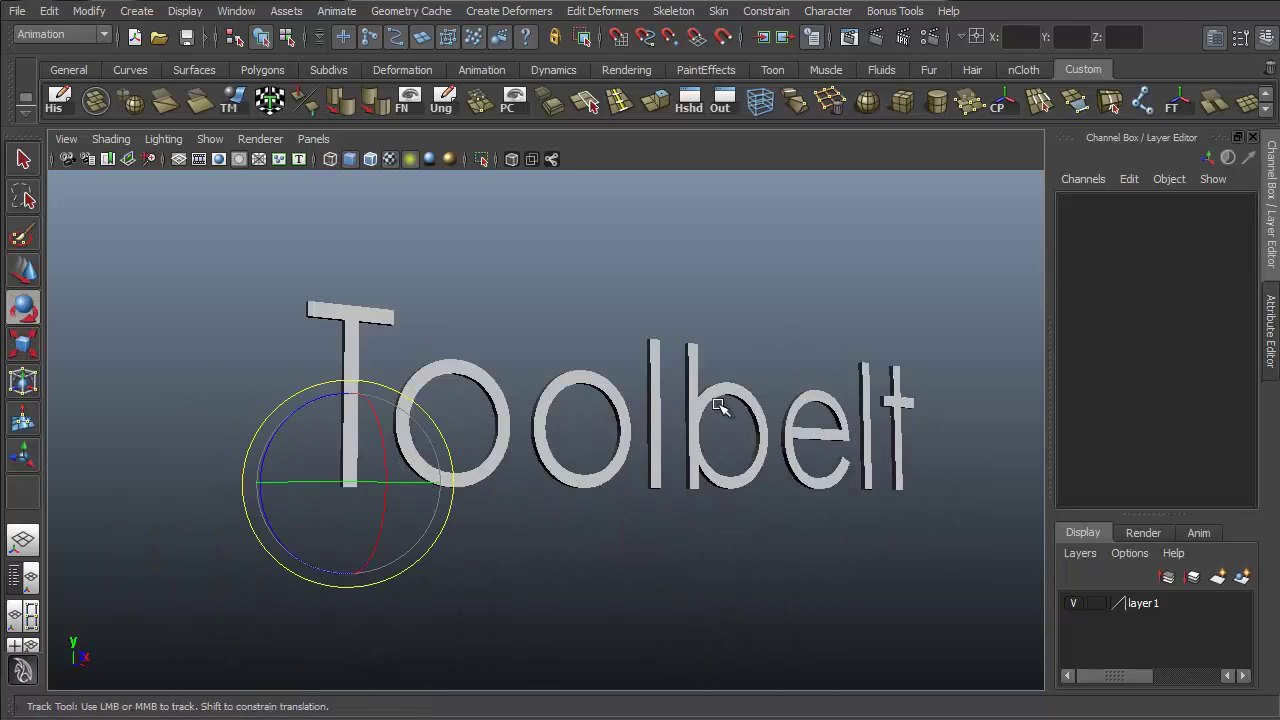
pyautogui.keyDown('alt'); pyautogui.moveTo(700, 445); pyautogui.dragTo(478, 490); pyautogui.keyUp('alt')
pyautogui.keyDown('alt'); pyautogui.moveTo(287, 538); pyautogui.dragTo(437, 376); pyautogui.keyUp('alt')
pyautogui.press('w')
pyautogui.keyDown('alt'); pyautogui.moveTo(547, 334); pyautogui.dragTo(530, 407, button='middle'); pyautogui.keyUp('alt')
pyautogui.press('Insert')
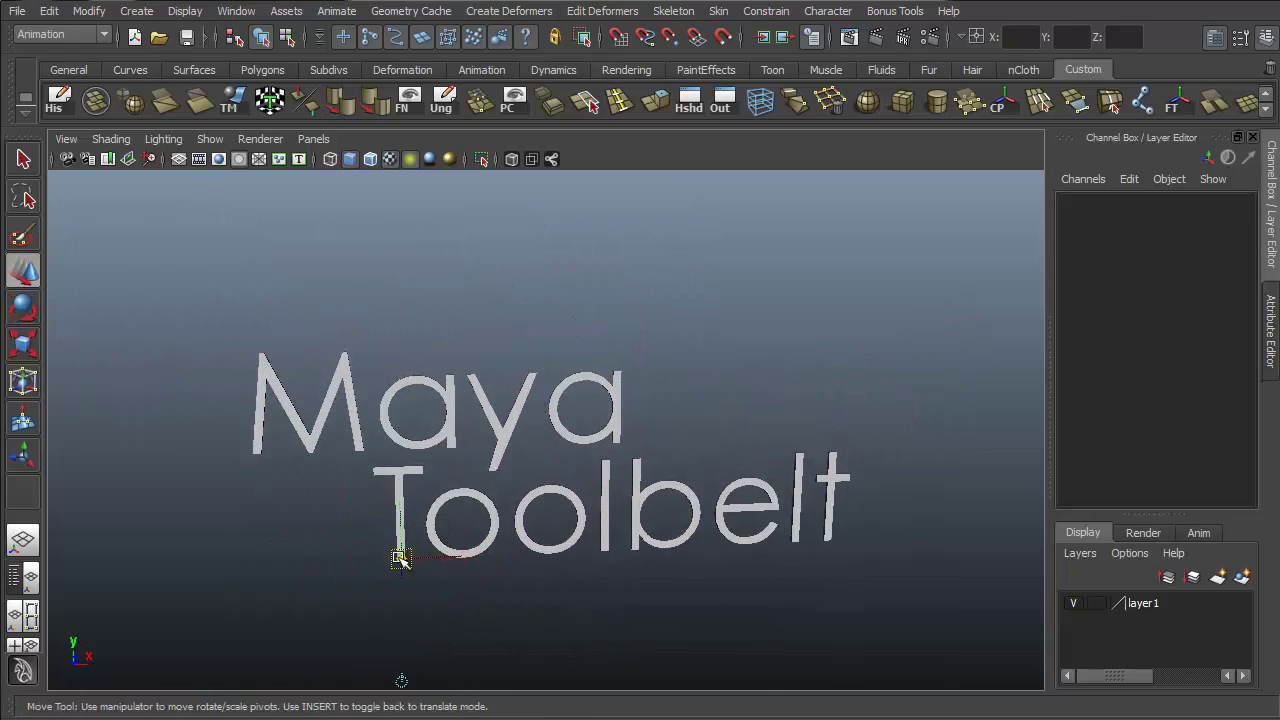
pyautogui.moveTo(400, 558); pyautogui.dragTo(305, 370)
pyautogui.press('Insert')
pyautogui.moveTo(302, 306); pyautogui.dragTo(320, 168)
pyautogui.press('q')
pyautogui.keyDown('alt'); pyautogui.moveTo(708, 462); pyautogui.dragTo(760, 463); pyautogui.keyUp('alt')
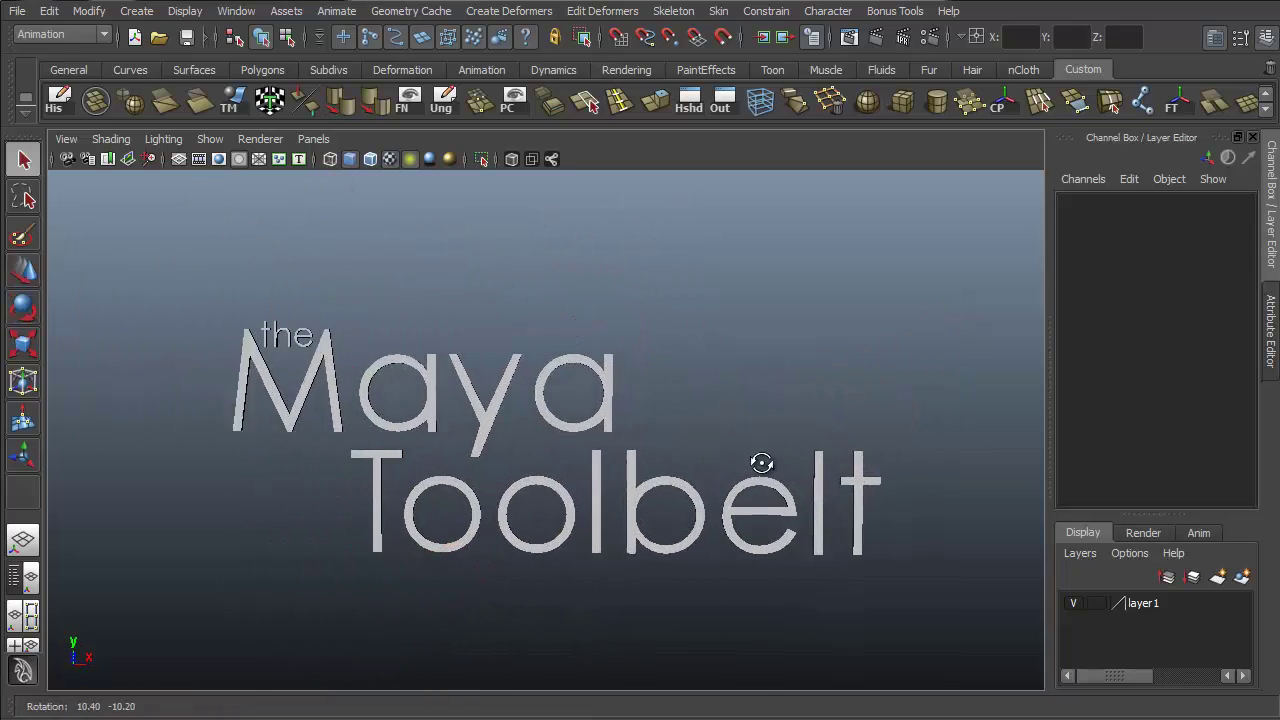
pyautogui.keyDown('alt'); pyautogui.moveTo(760, 463); pyautogui.dragTo(837, 432, button='right'); pyautogui.keyUp('alt')
pyautogui.keyDown('alt'); pyautogui.moveTo(837, 465); pyautogui.dragTo(845, 378); pyautogui.keyUp('alt')
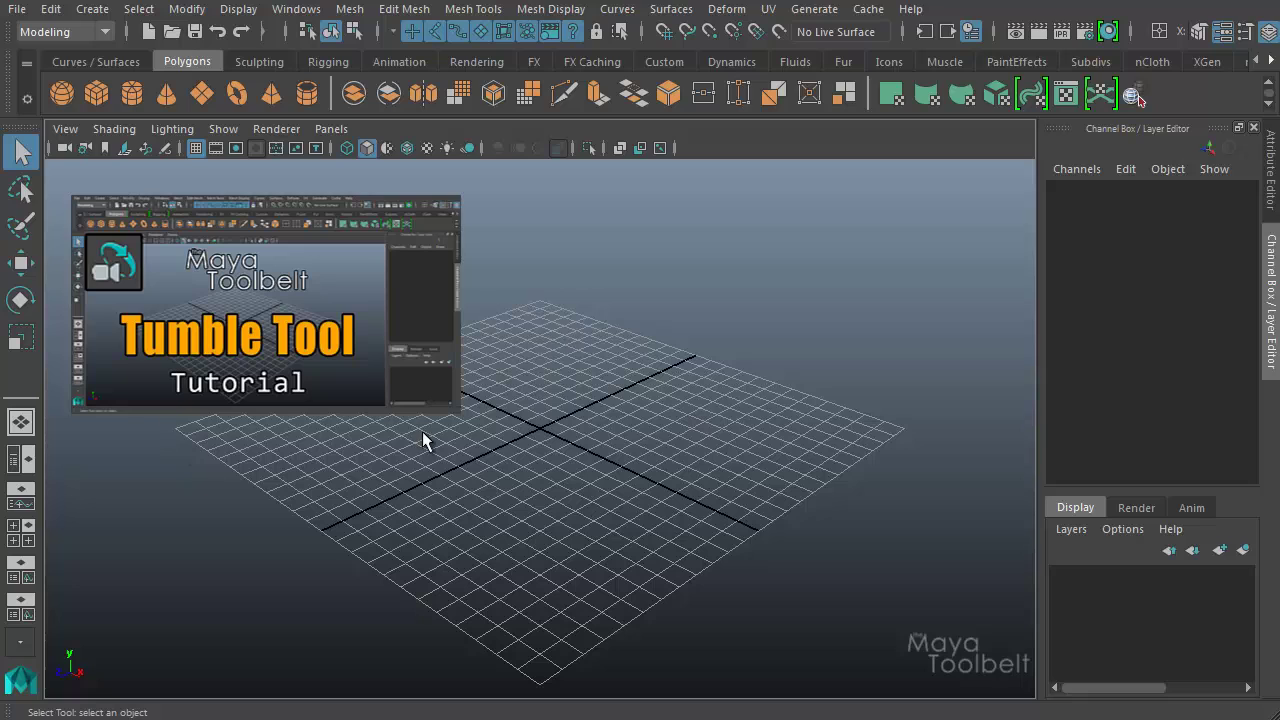
# - Tear off the viewport's Camera Tools list as a floating window and place it in the viewport, clear of the grid's centre
pyautogui.click(69, 135)
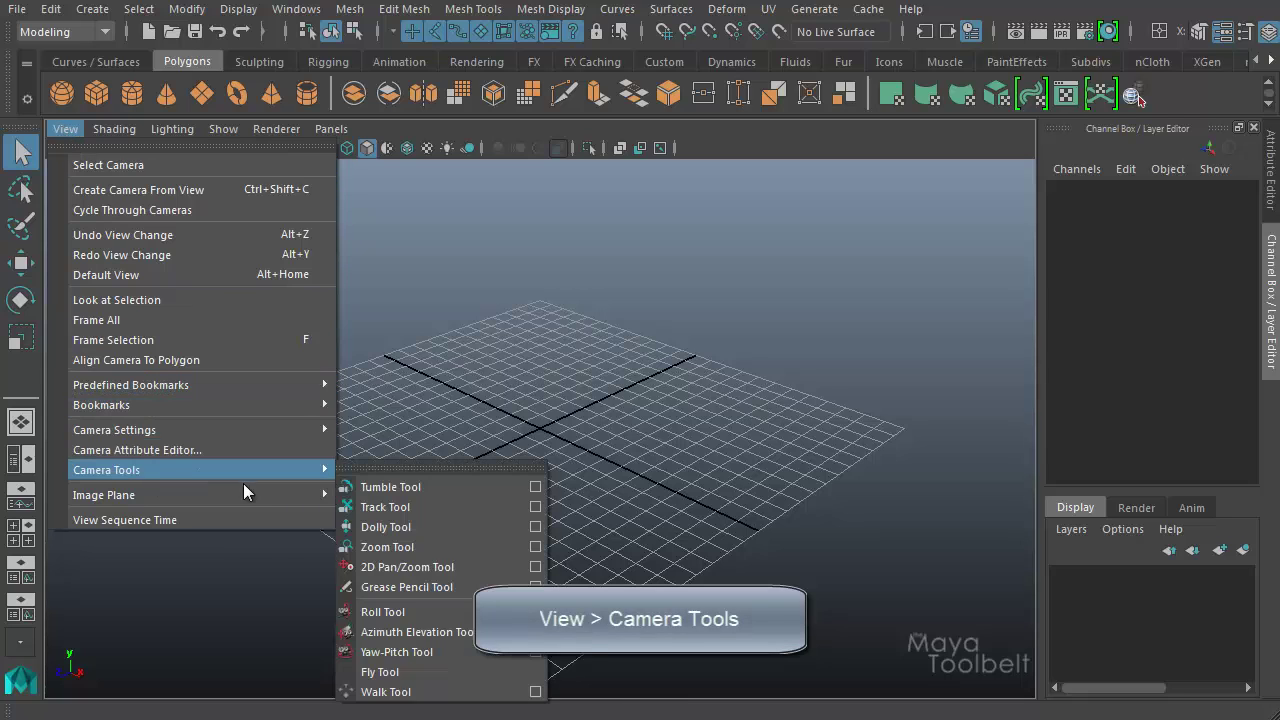
pyautogui.moveTo(300, 470)
pyautogui.click(360, 469)
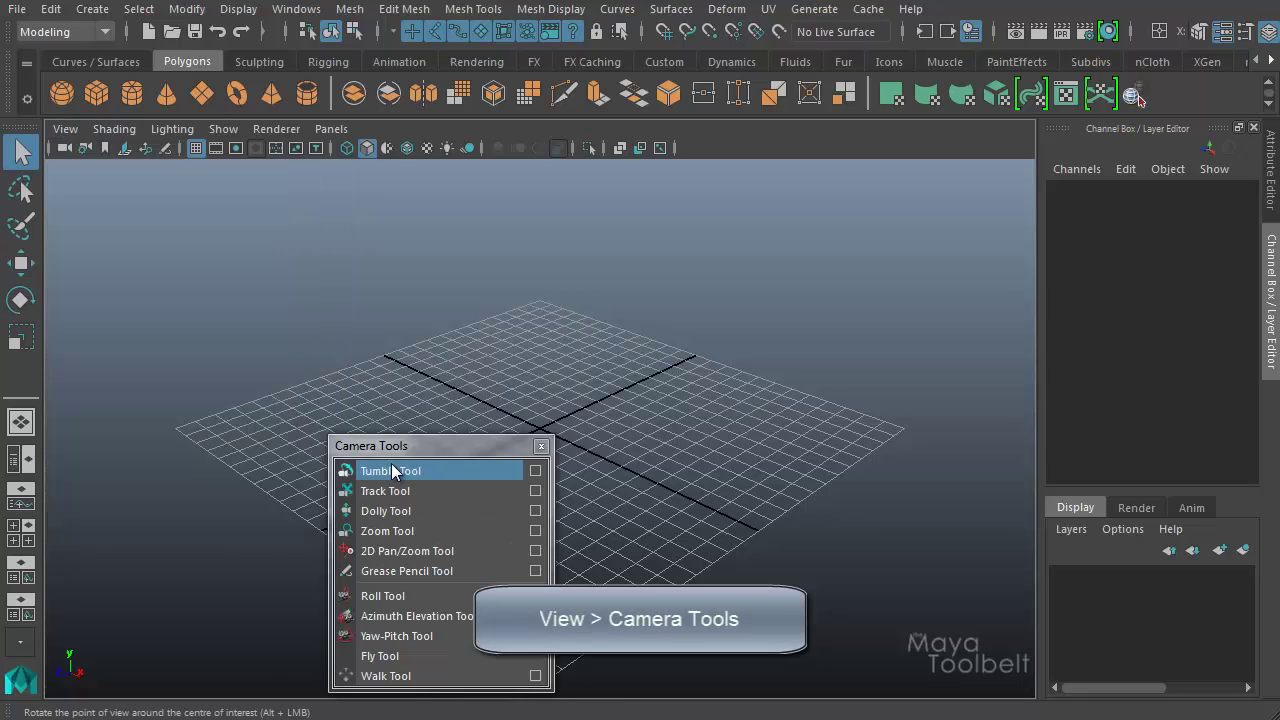
pyautogui.moveTo(407, 443); pyautogui.dragTo(125, 174)
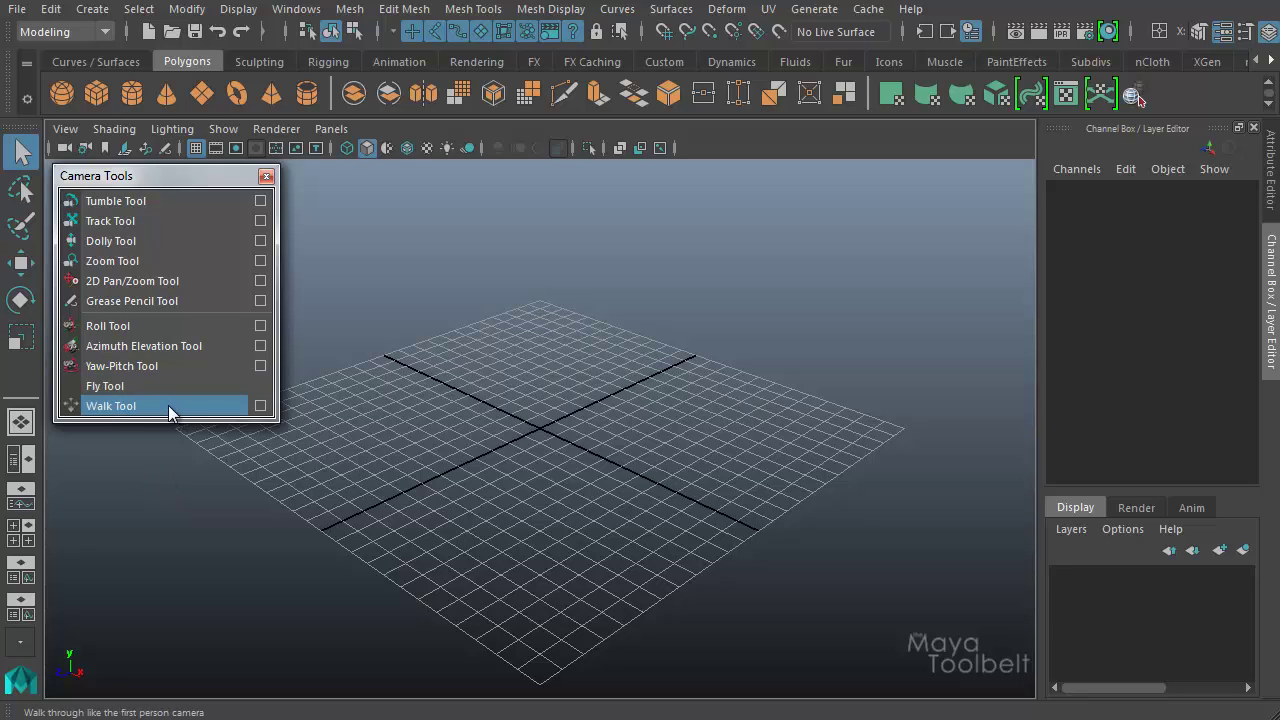
# - Activate the Walk Tool, turn the camera, and walk it backward and forward in front of the grid
pyautogui.click(135, 407)
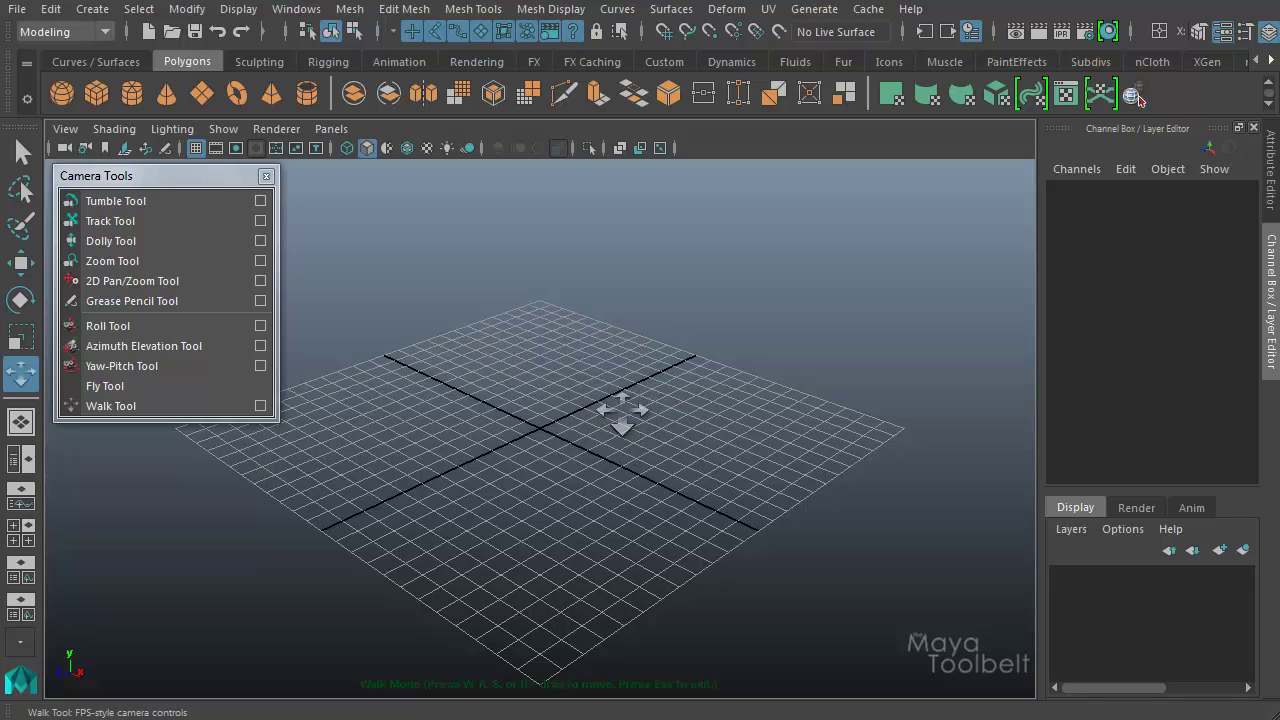
pyautogui.moveTo(676, 411); pyautogui.dragTo(890, 436)
pyautogui.press('s')
pyautogui.press('w')
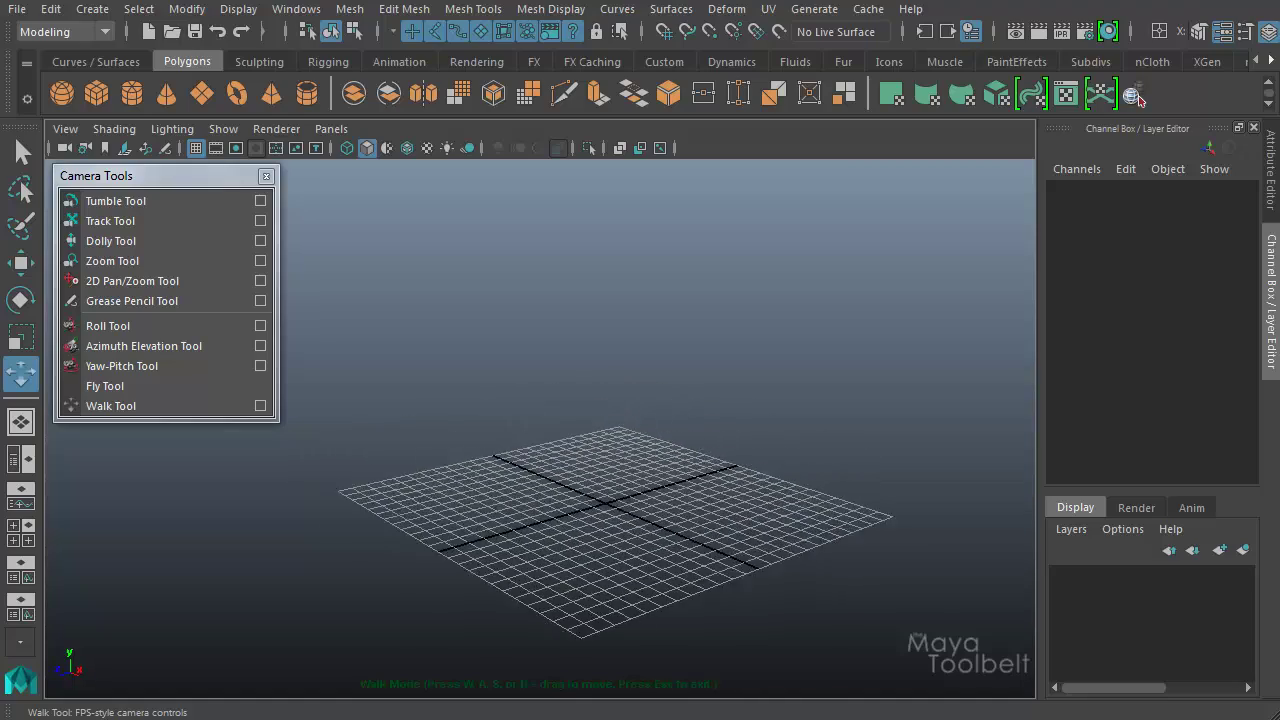
pyautogui.press('s')
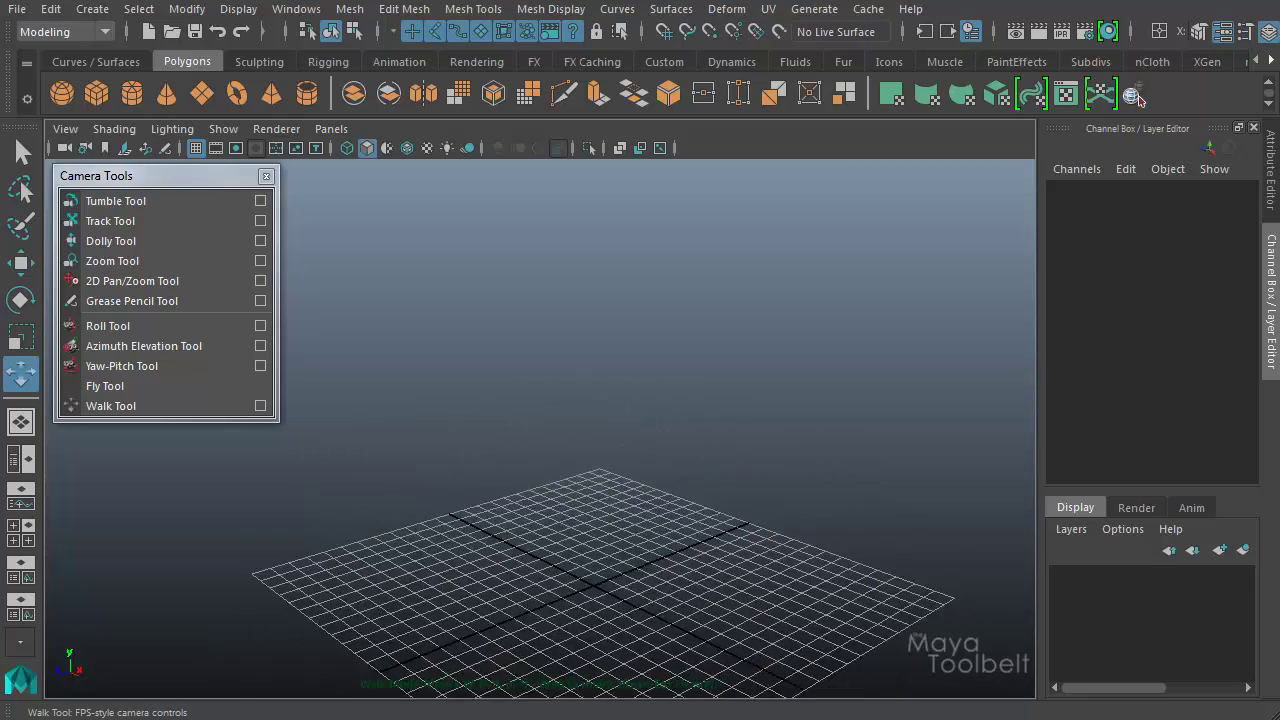
# - Strafe the camera left and right across the grid with the Walk Tool, combining this with forward and backward movement
pyautogui.press('a')
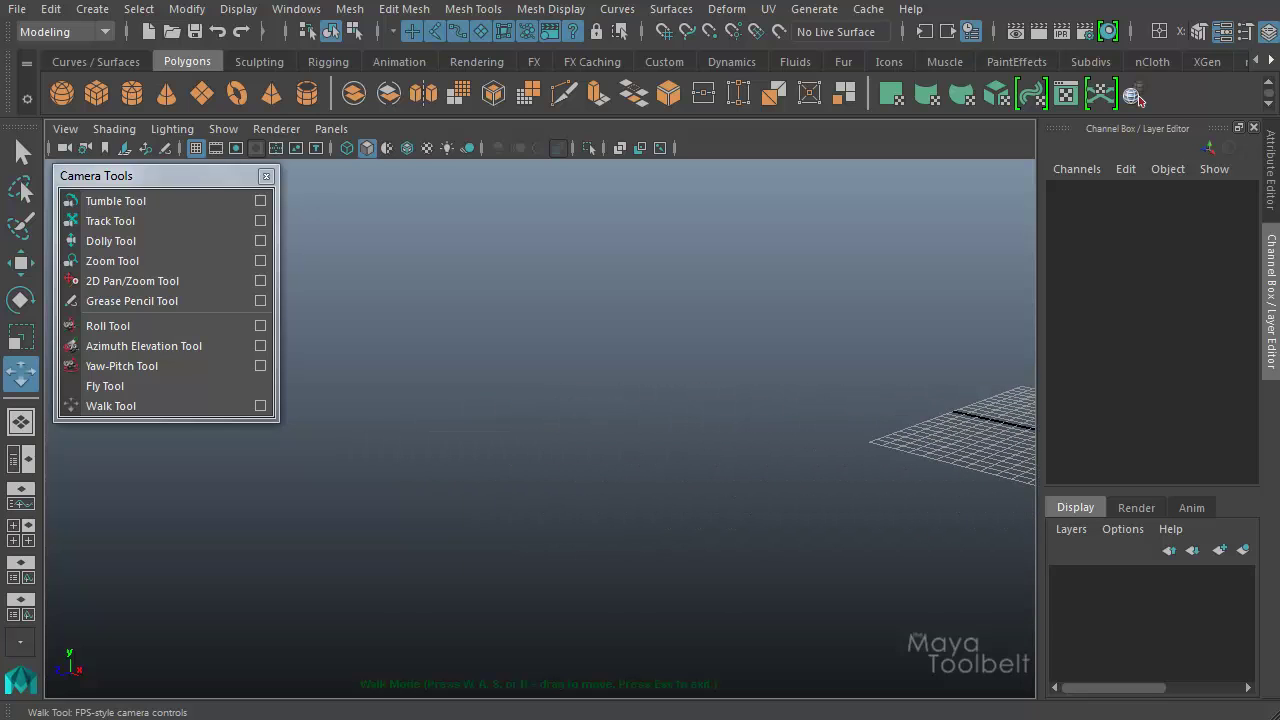
pyautogui.press('d')
pyautogui.press('a')
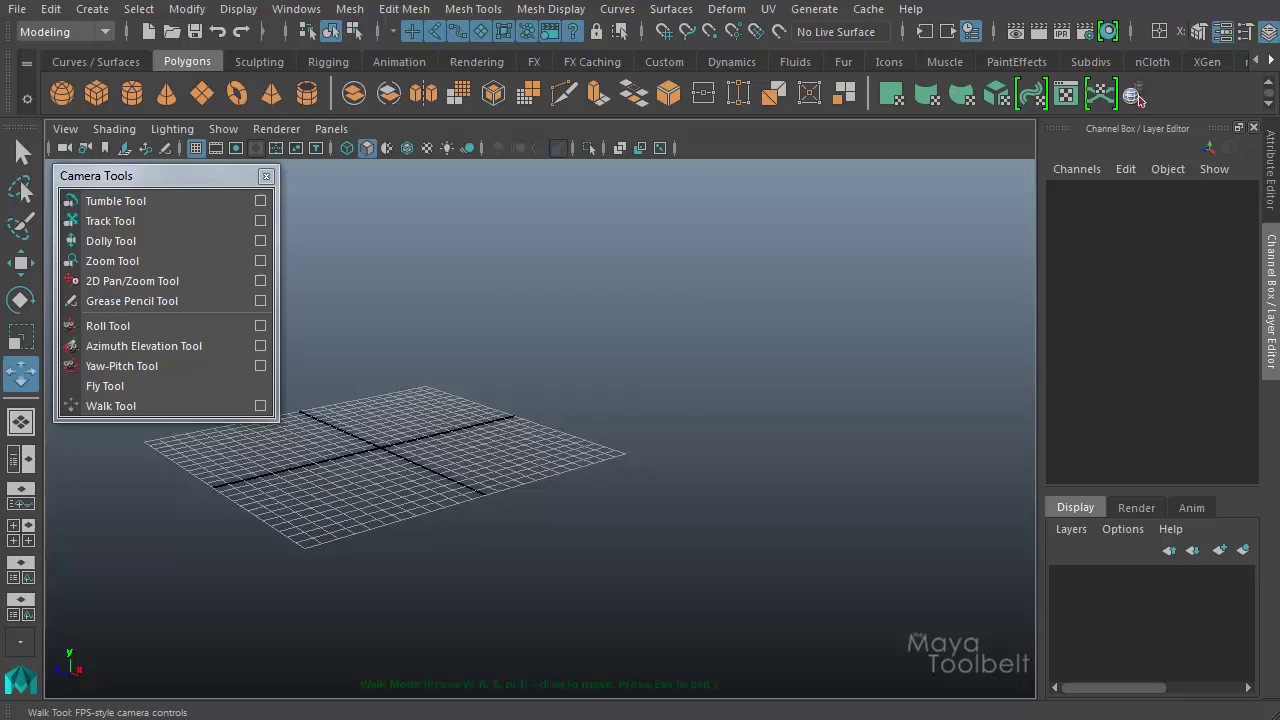
pyautogui.press('a')
pyautogui.press('w')
pyautogui.press('a')
pyautogui.press('d')
pyautogui.press('w')
pyautogui.press('a')
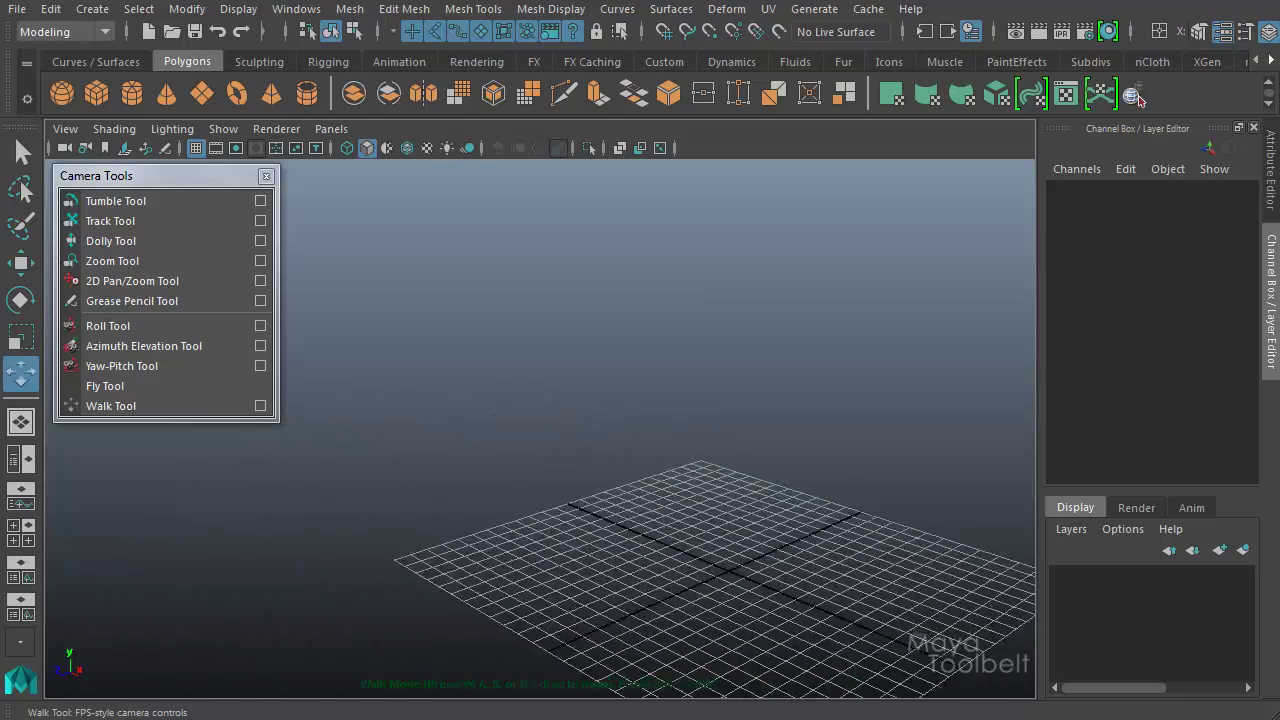
pyautogui.press('s')
pyautogui.press('d')
pyautogui.press('w')
pyautogui.press('a')
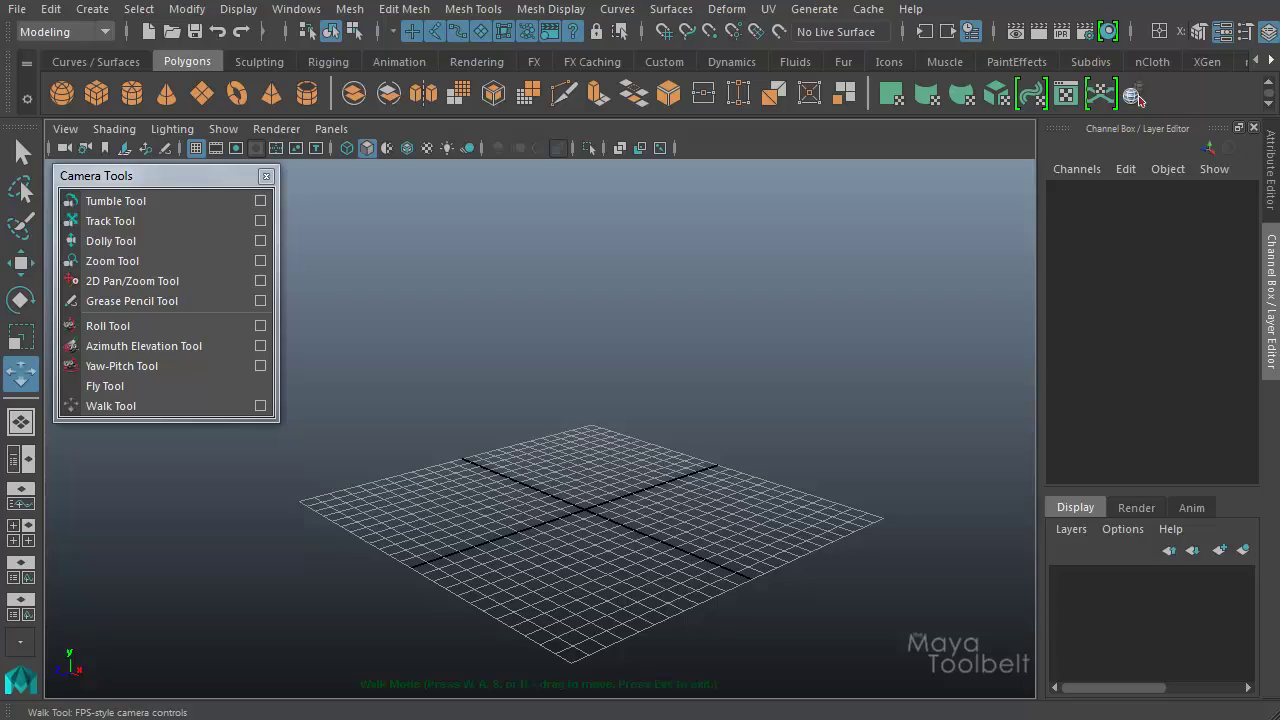
pyautogui.press('s')
pyautogui.press('d')
pyautogui.press('w')
pyautogui.press('s')
pyautogui.press('a')
pyautogui.press('d')
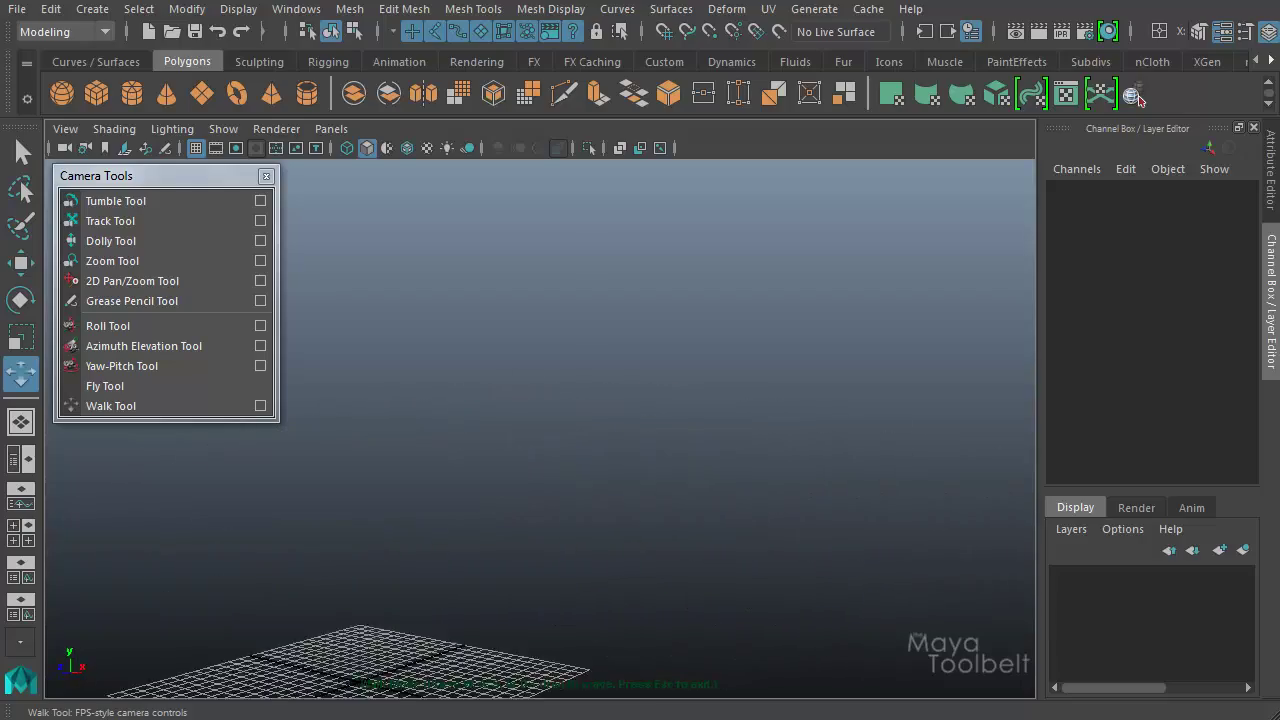
pyautogui.press('a')
pyautogui.press('d')
pyautogui.press('w')
pyautogui.press('s')
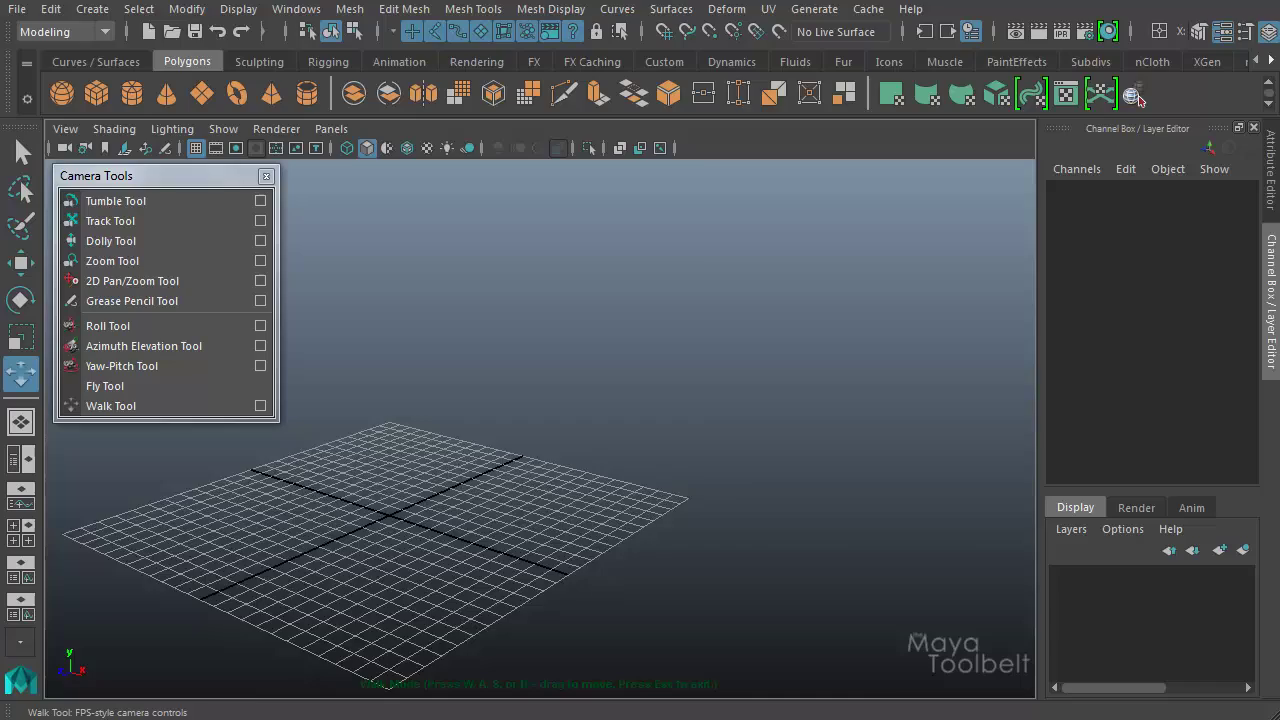
# - Raise and lower the camera vertically over the grid with the Walk Tool
pyautogui.press('w')
pyautogui.press('e')
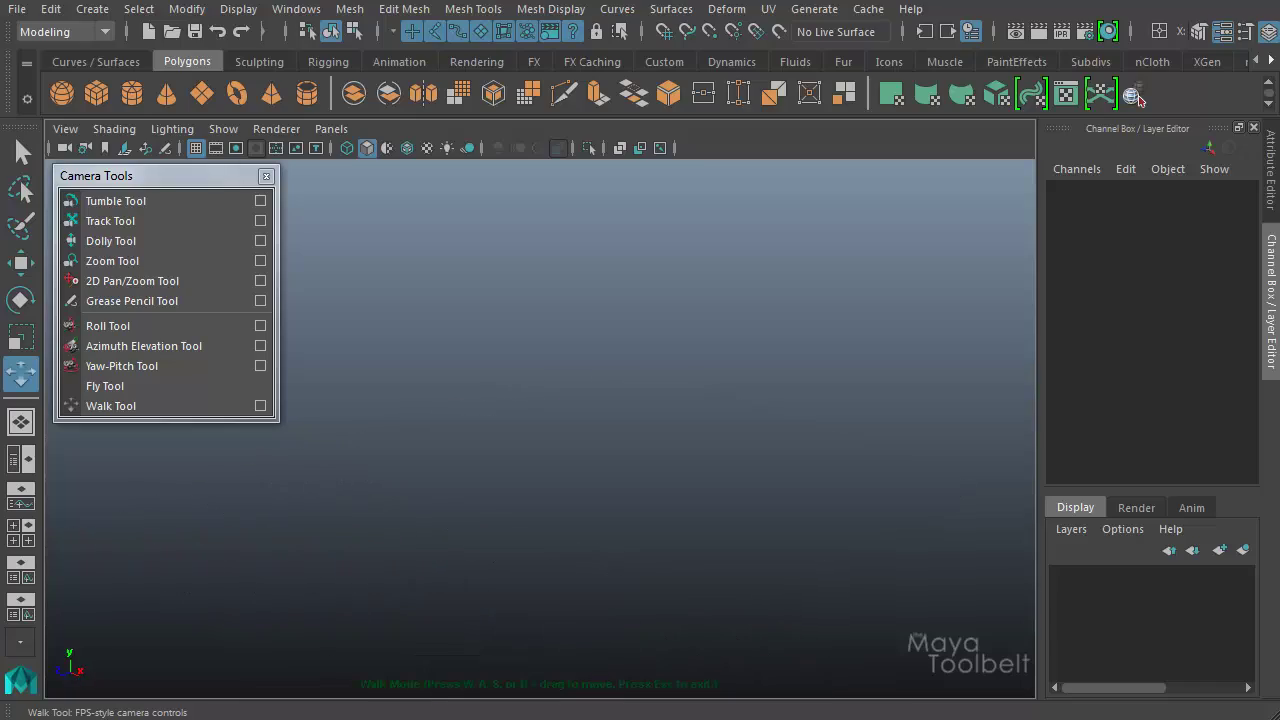
pyautogui.press('q')
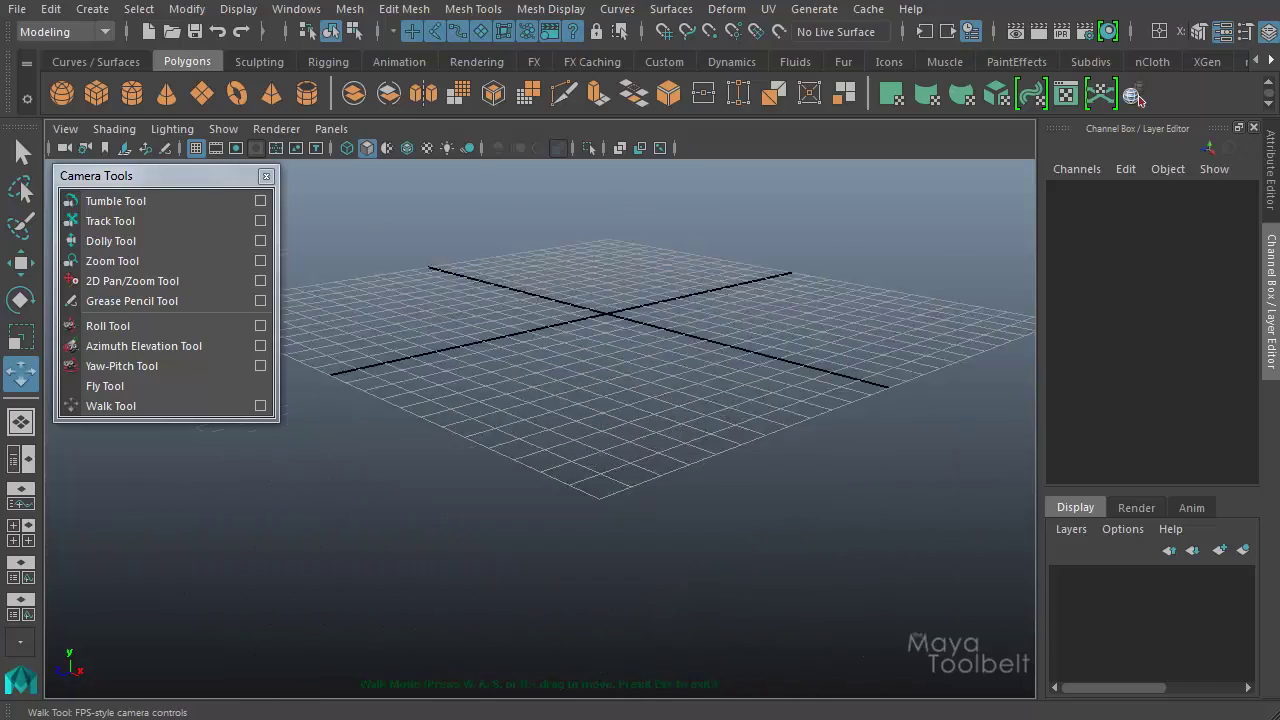
pyautogui.press('e')
pyautogui.press('q')
pyautogui.press('e')
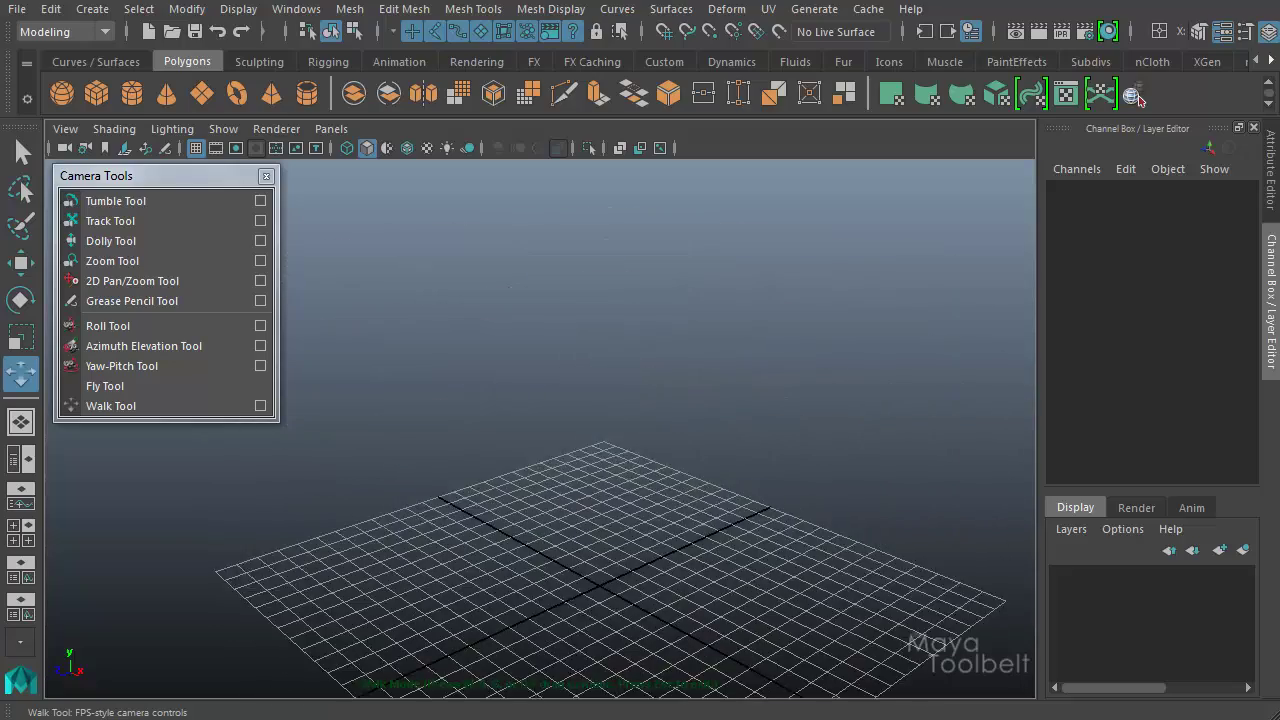
pyautogui.press('q')
pyautogui.moveTo(540, 428)
pyautogui.mouseDown()
pyautogui.moveTo(568, 446)
pyautogui.moveTo(530, 429)
pyautogui.mouseUp()
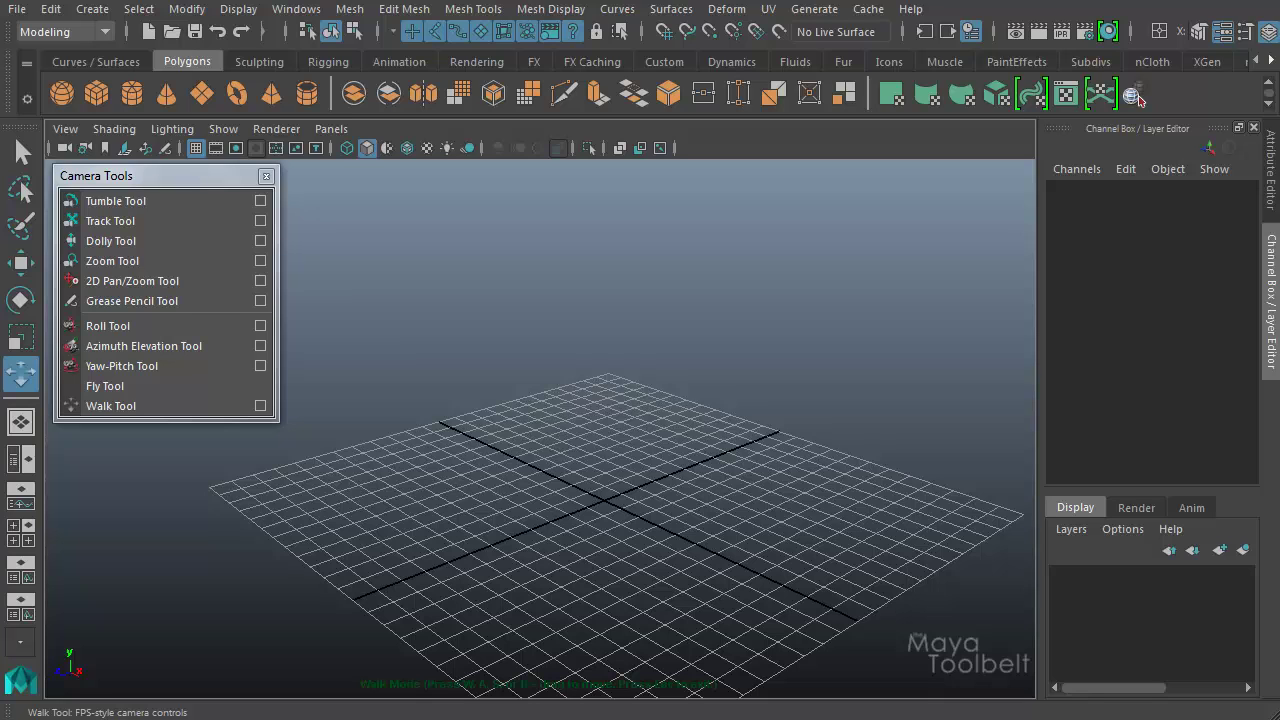
pyautogui.press('e')
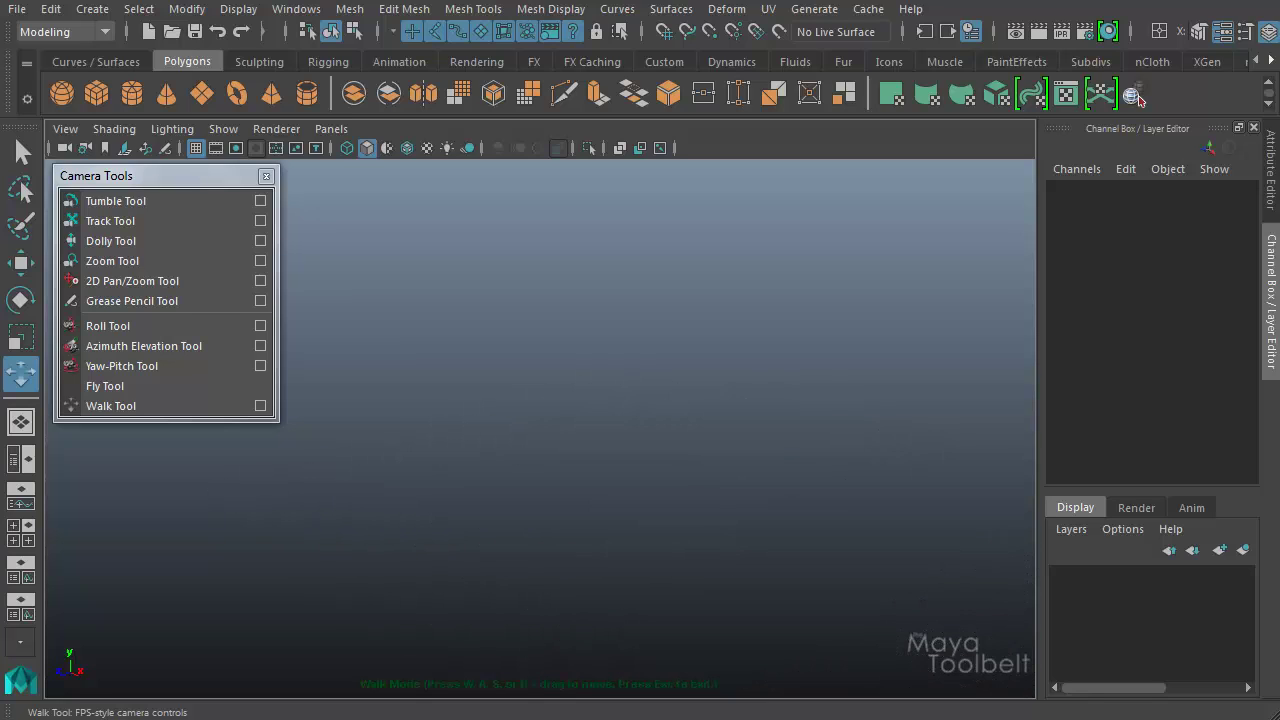
pyautogui.press('e')
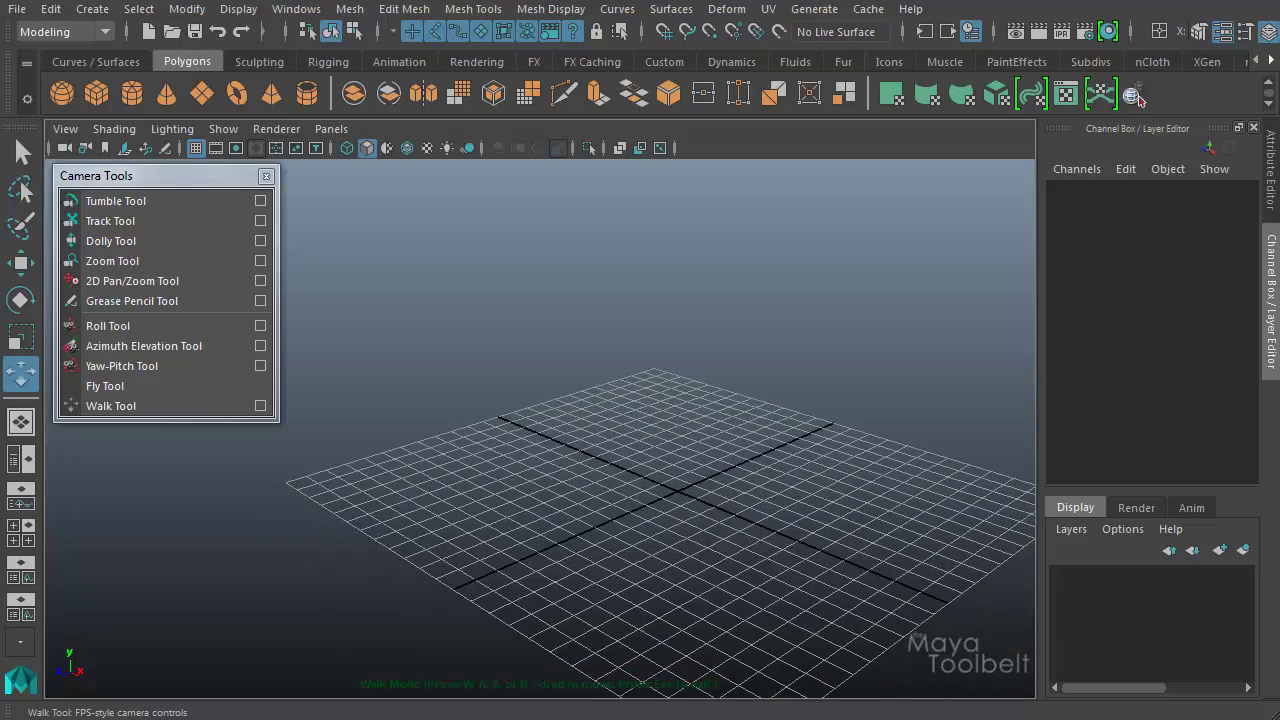
# - Roam around the grid in first-person style, walking in all four directions while turning the camera
pyautogui.press('s')
pyautogui.press('d')
pyautogui.press('a')
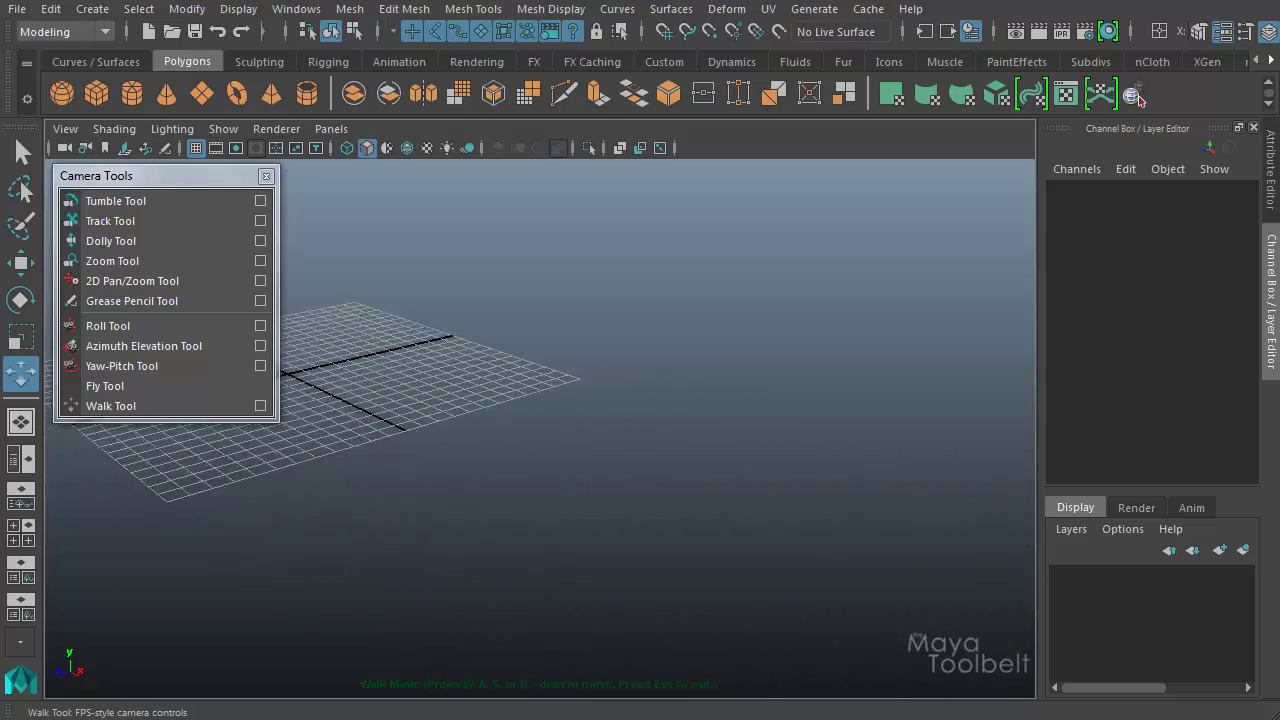
pyautogui.press('s')
pyautogui.press('d')
pyautogui.press('w')
pyautogui.press('a')
pyautogui.press('a')
pyautogui.press('s')
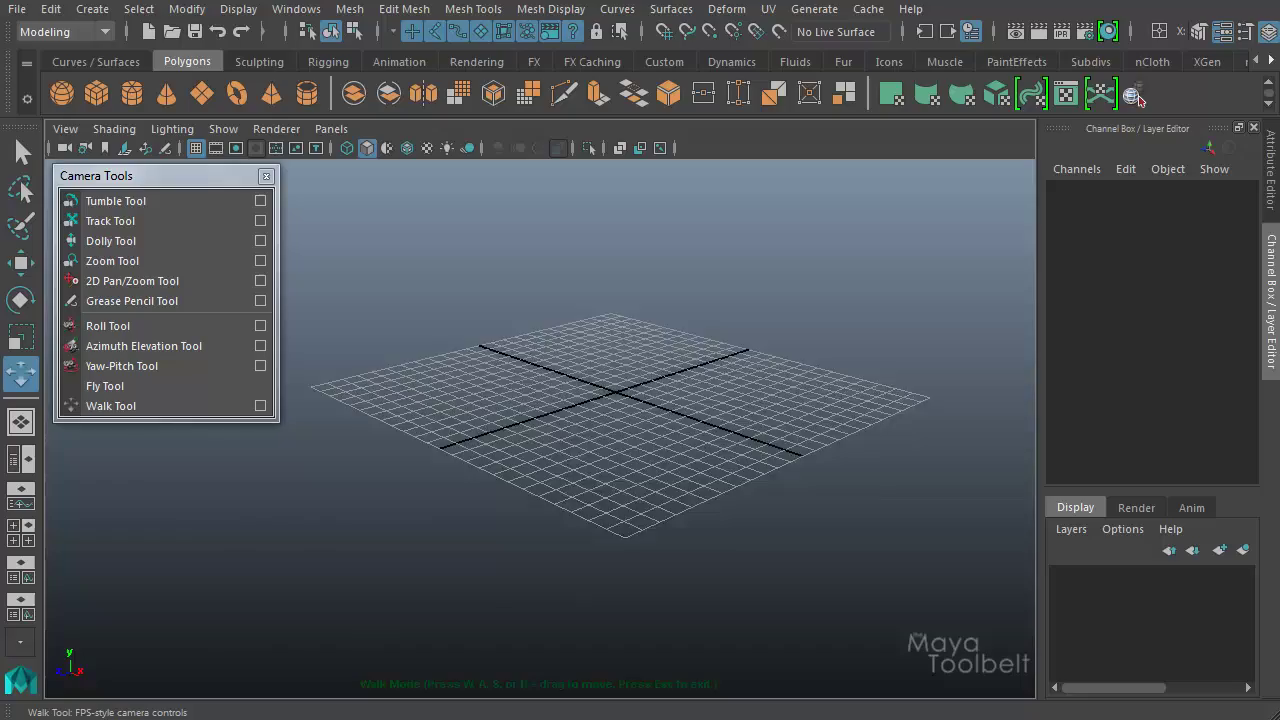
pyautogui.press('d')
pyautogui.press('w')
pyautogui.press('a')
pyautogui.press('s')
pyautogui.press('d')
pyautogui.press('w')
pyautogui.press('d')
pyautogui.press('s')
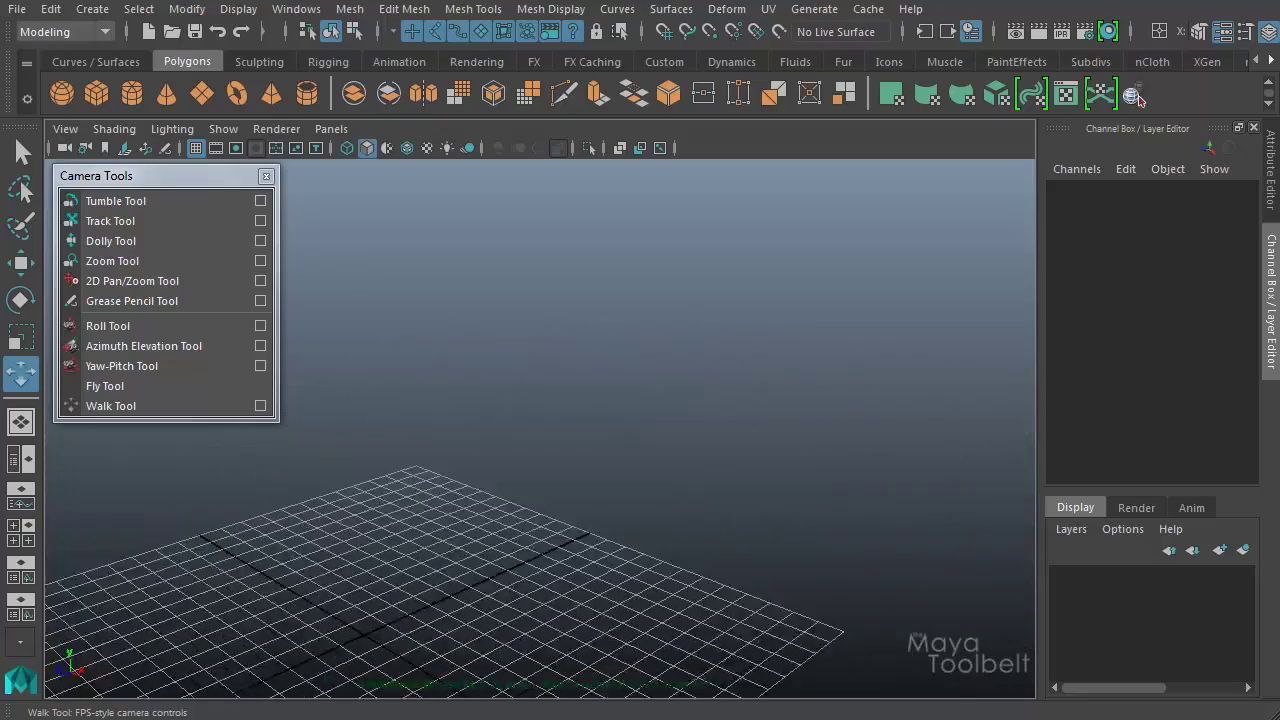
pyautogui.press('a')
pyautogui.press('w')
pyautogui.press('d')
pyautogui.press('a')
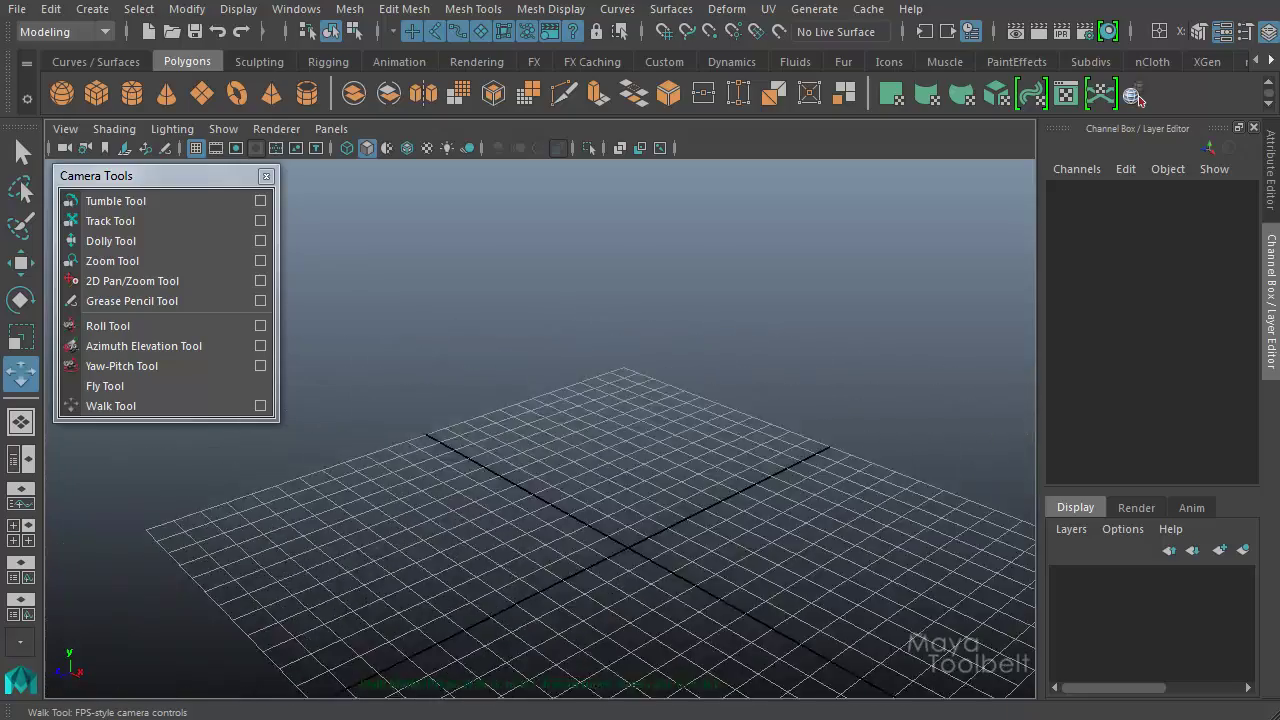
pyautogui.press('s')
pyautogui.press('d')
pyautogui.press('w')
pyautogui.press('a')
pyautogui.press('a')
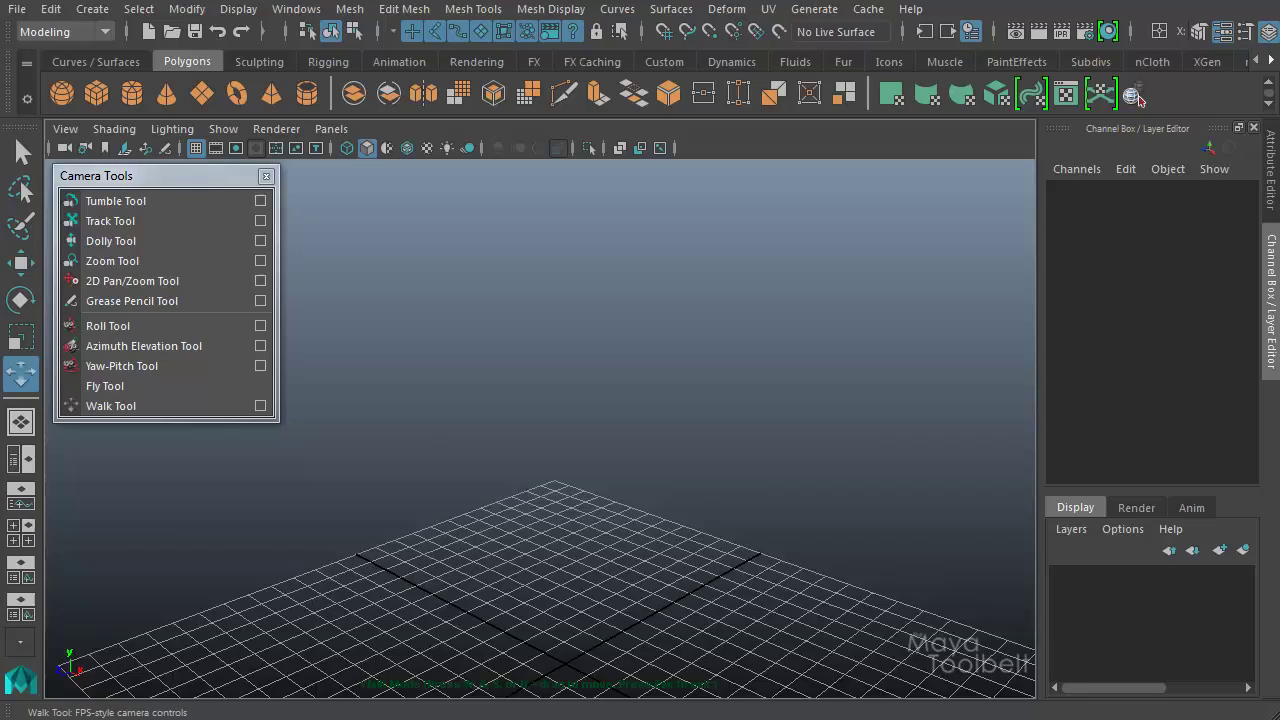
pyautogui.press('s')
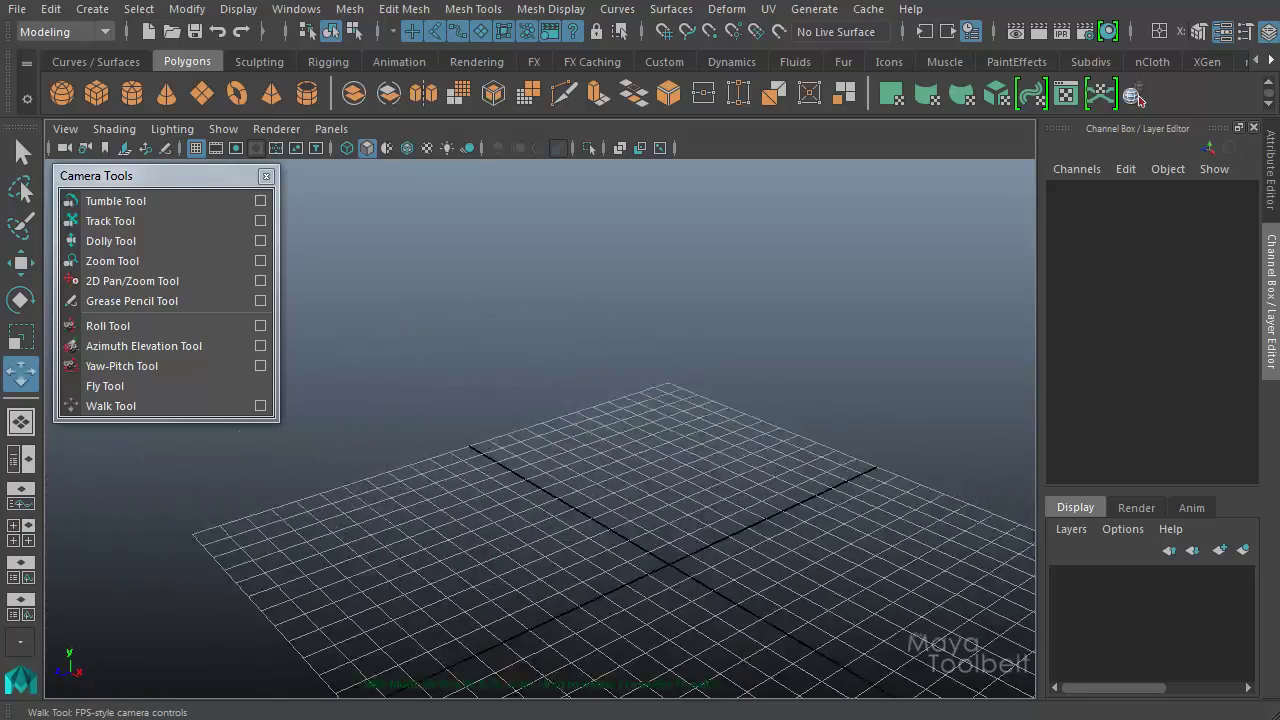
pyautogui.press('d')
pyautogui.press('a')
pyautogui.press('s')
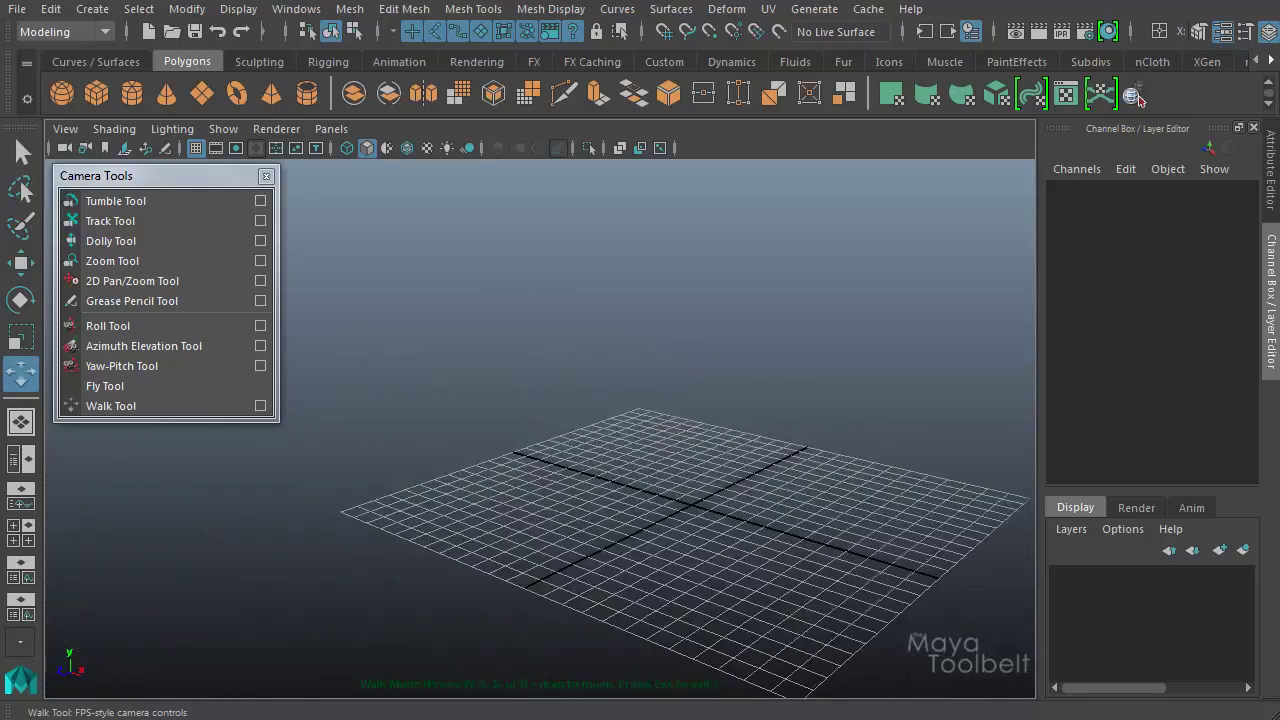
# - Walk the camera repeatedly toward and away from the grid, sidestepping between the approaches
pyautogui.press('w')
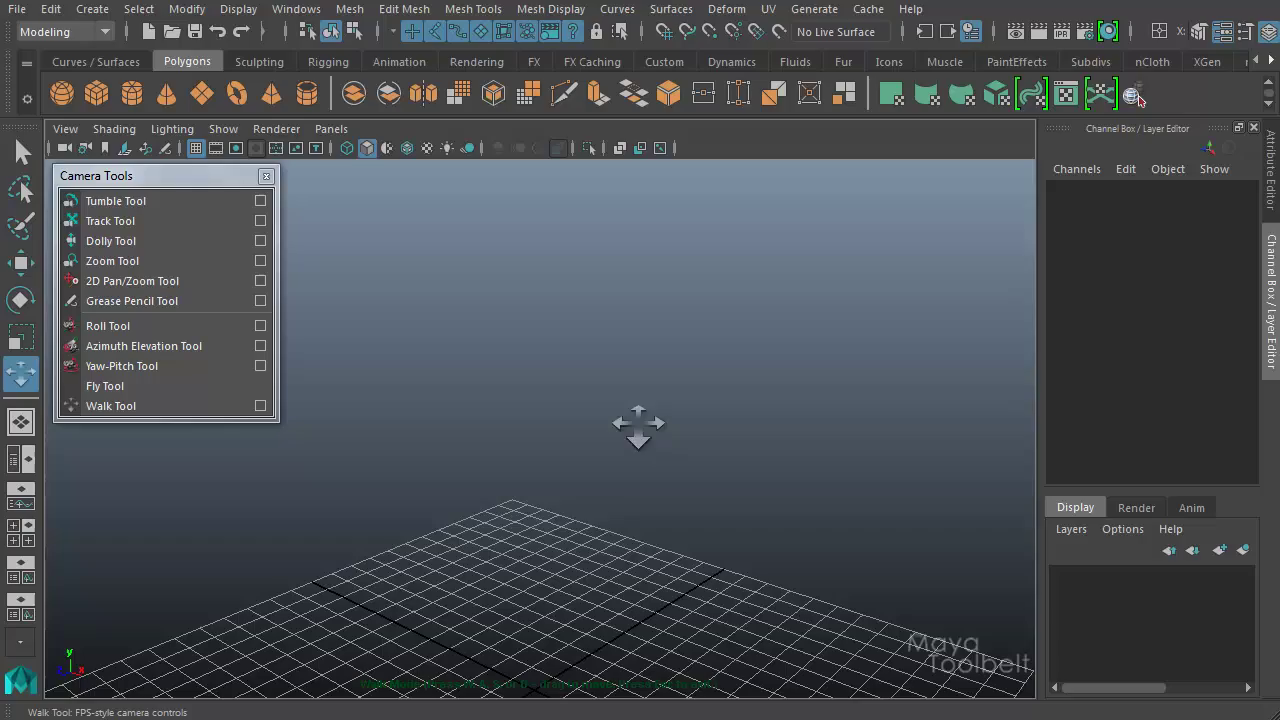
pyautogui.press('s')
pyautogui.press('w')
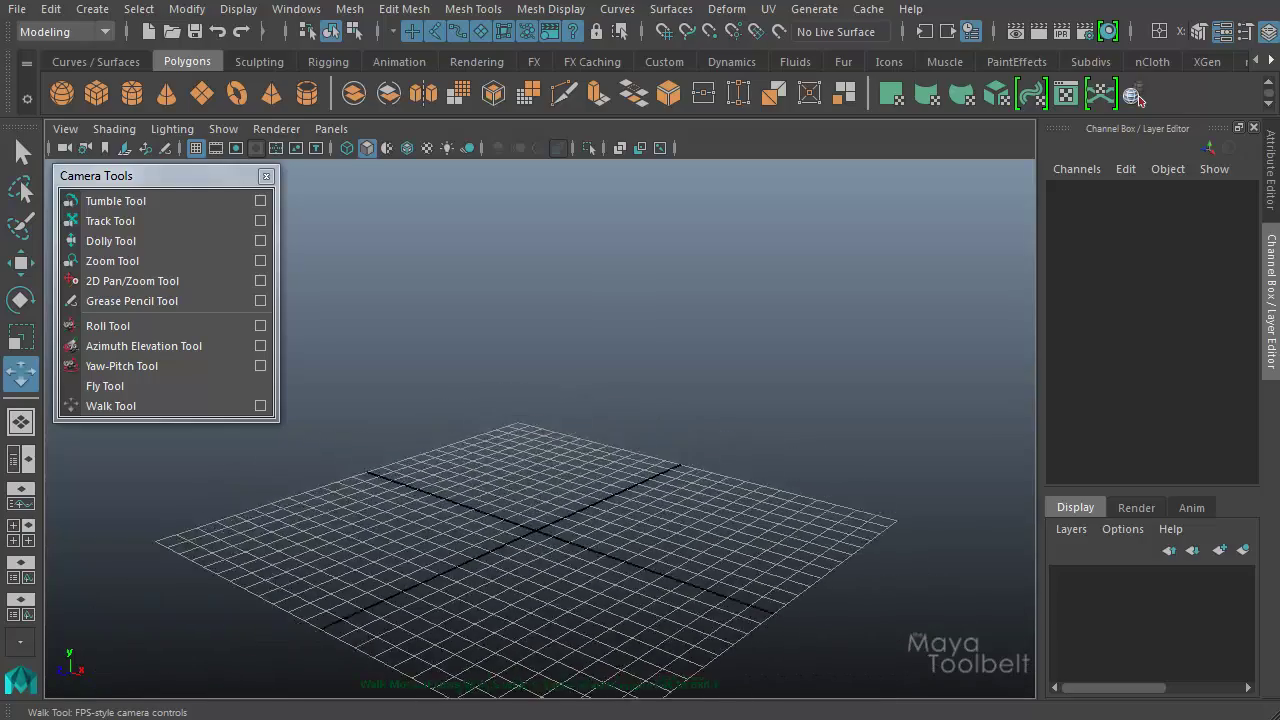
pyautogui.press('s')
pyautogui.press('d')
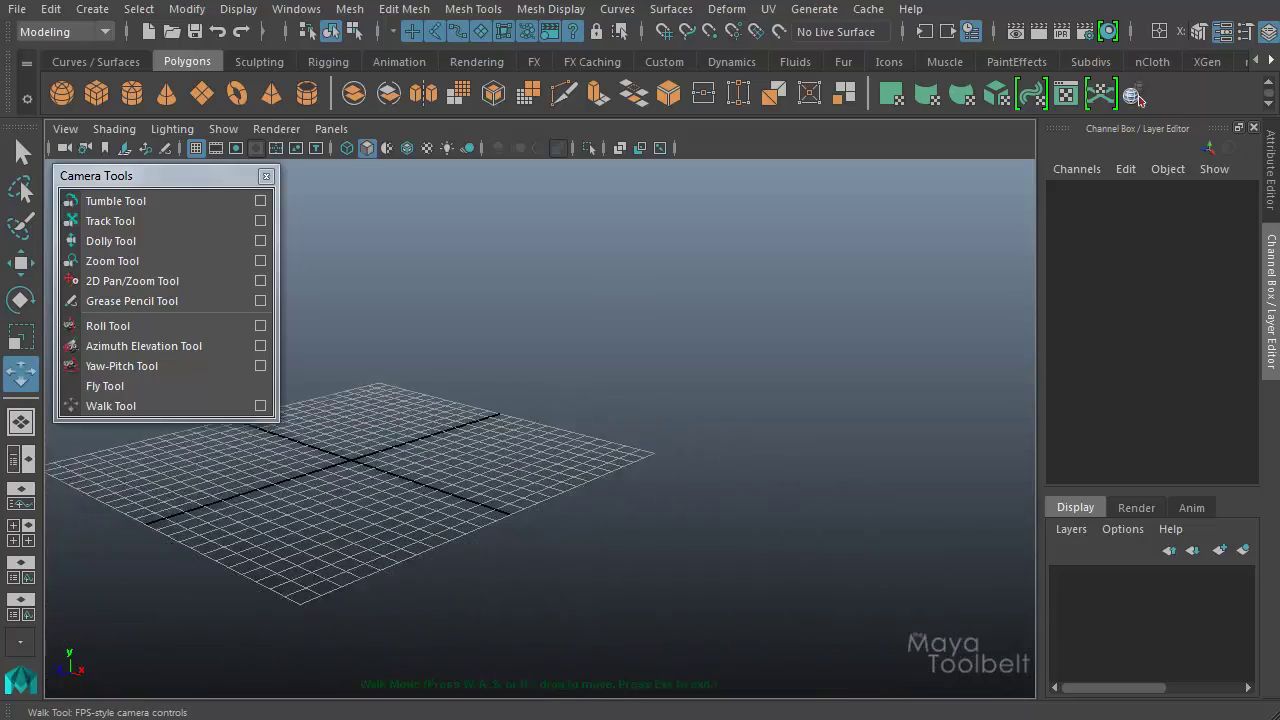
pyautogui.press('a')
pyautogui.press('w')
pyautogui.press('w')
pyautogui.press('w')
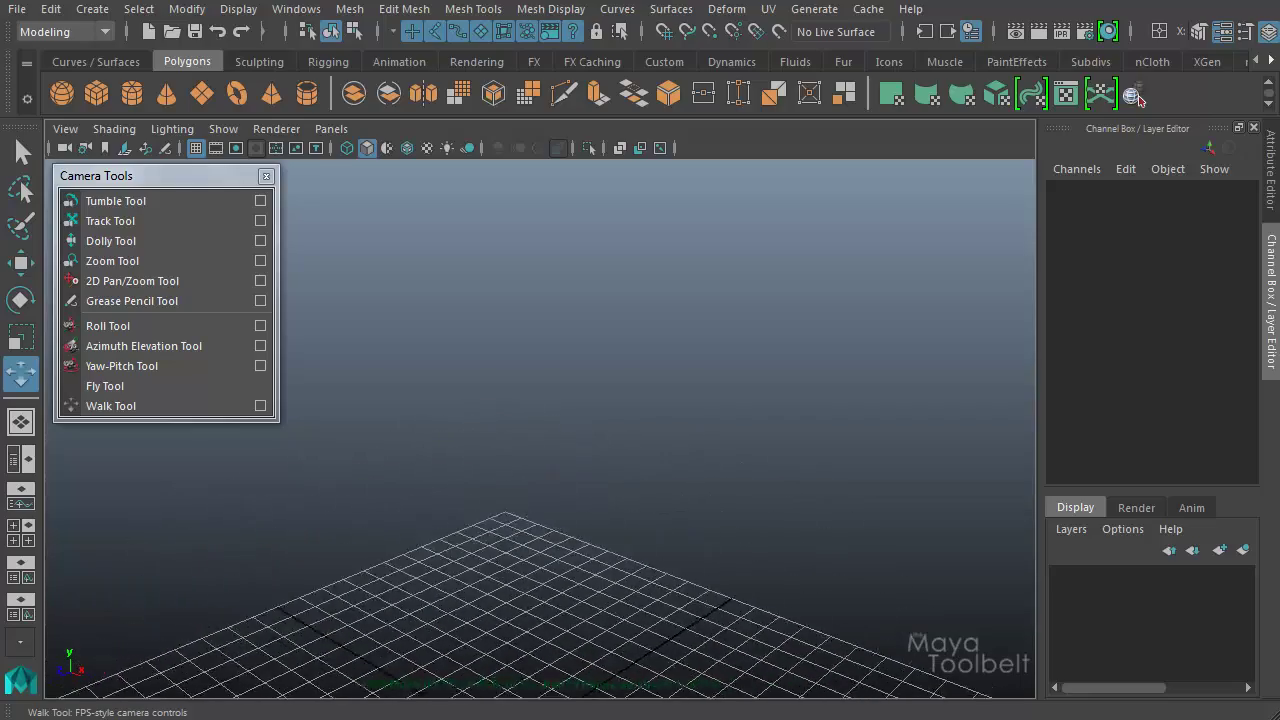
pyautogui.press('a')
pyautogui.press('s')
pyautogui.press('d')
pyautogui.press('s')
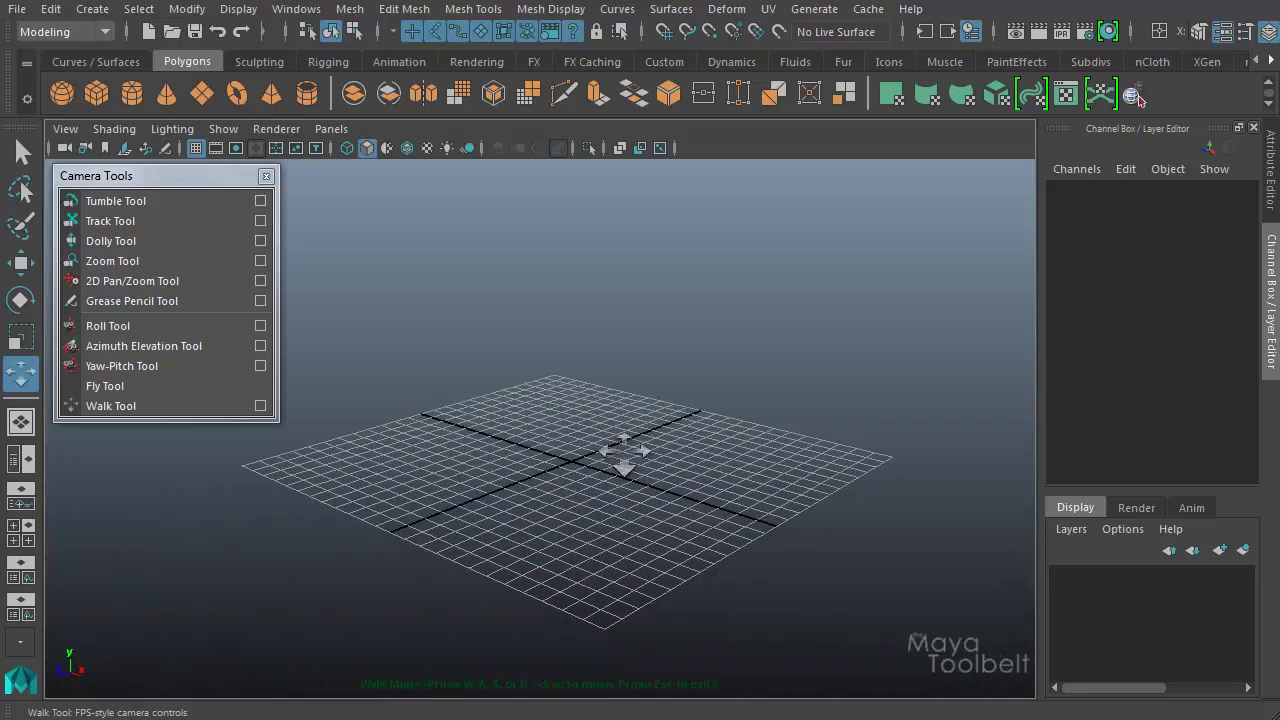
pyautogui.press('w')
pyautogui.press('s')
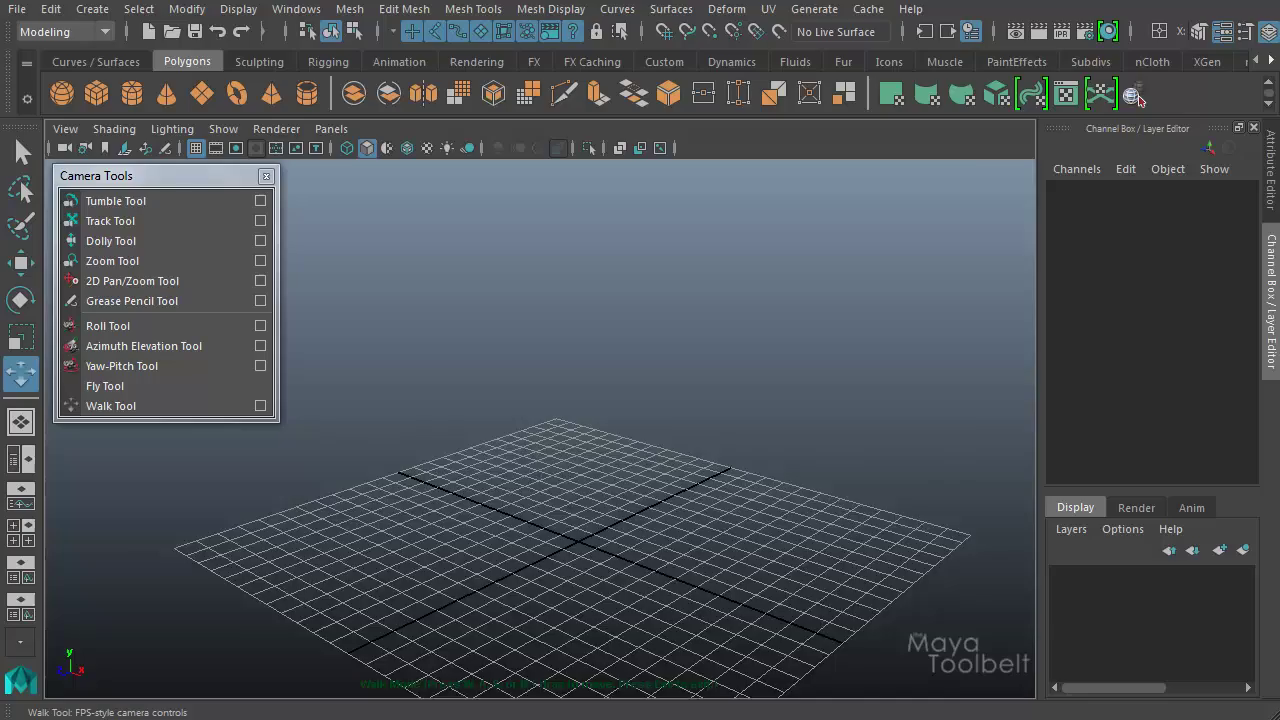
# - Walk the camera forward over the grid and back away from it with the Walk Tool
pyautogui.press('w')
pyautogui.press('s')
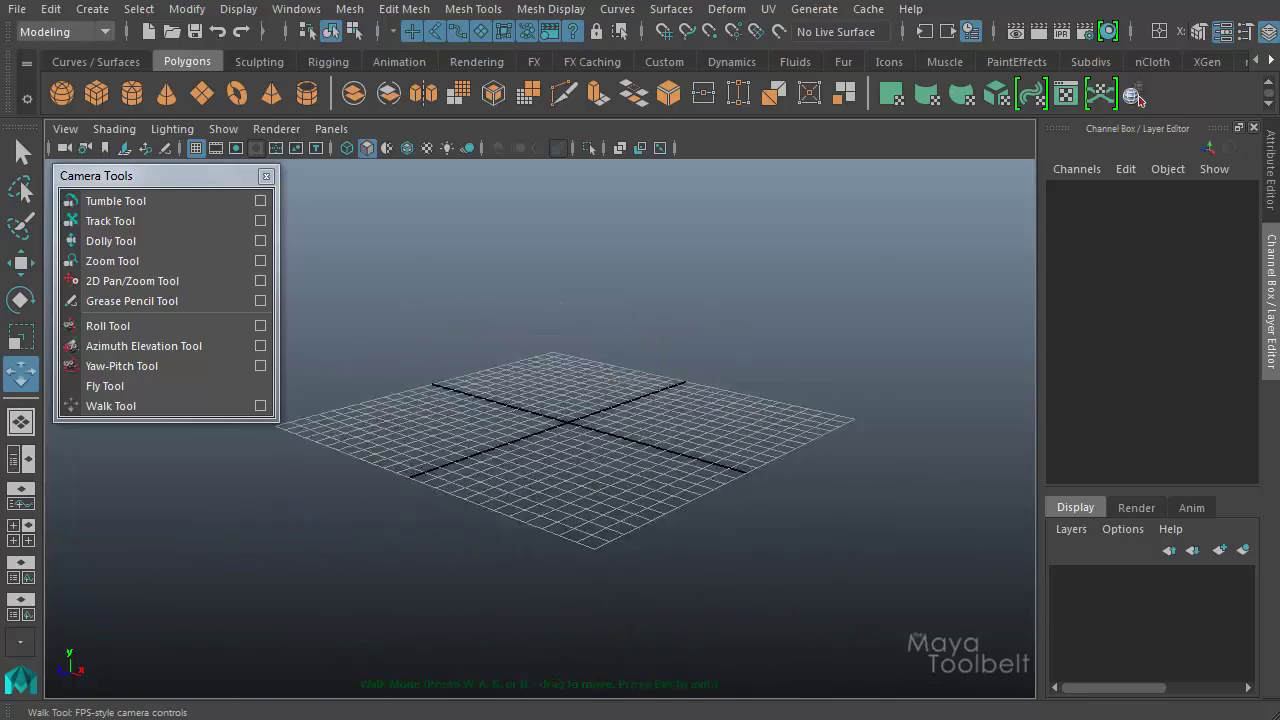
pyautogui.press('w')
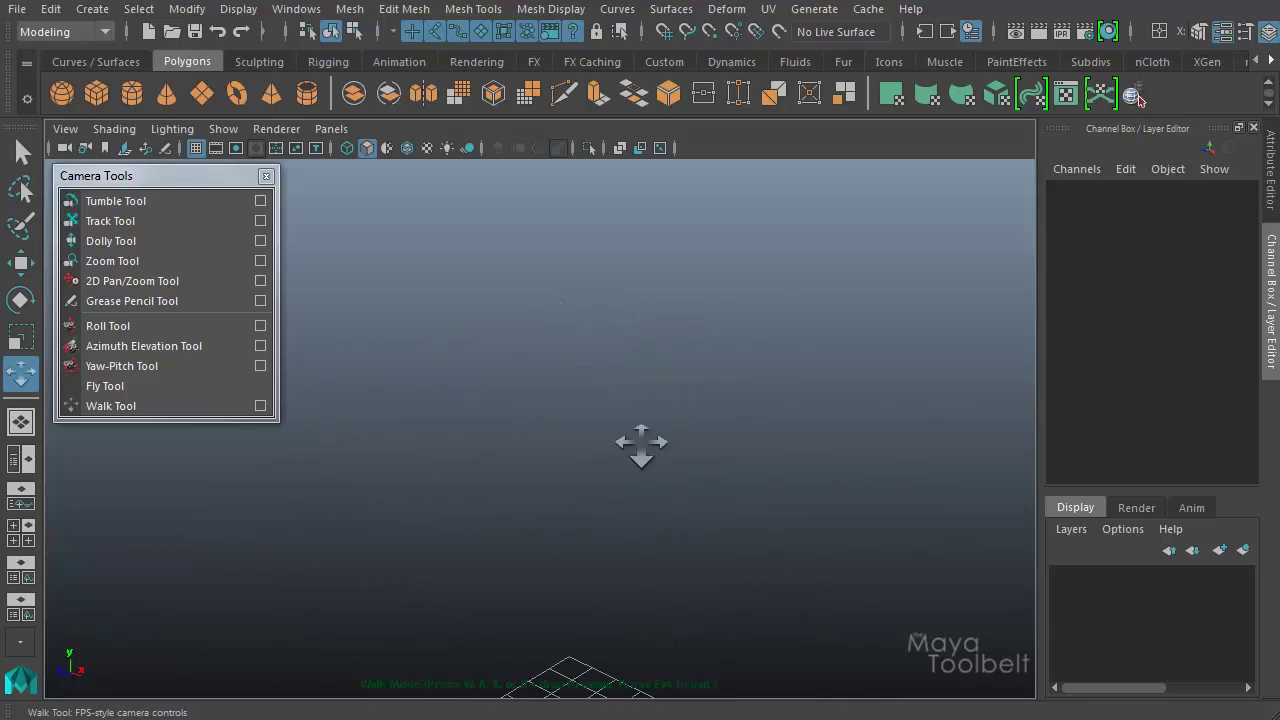
pyautogui.press('s')
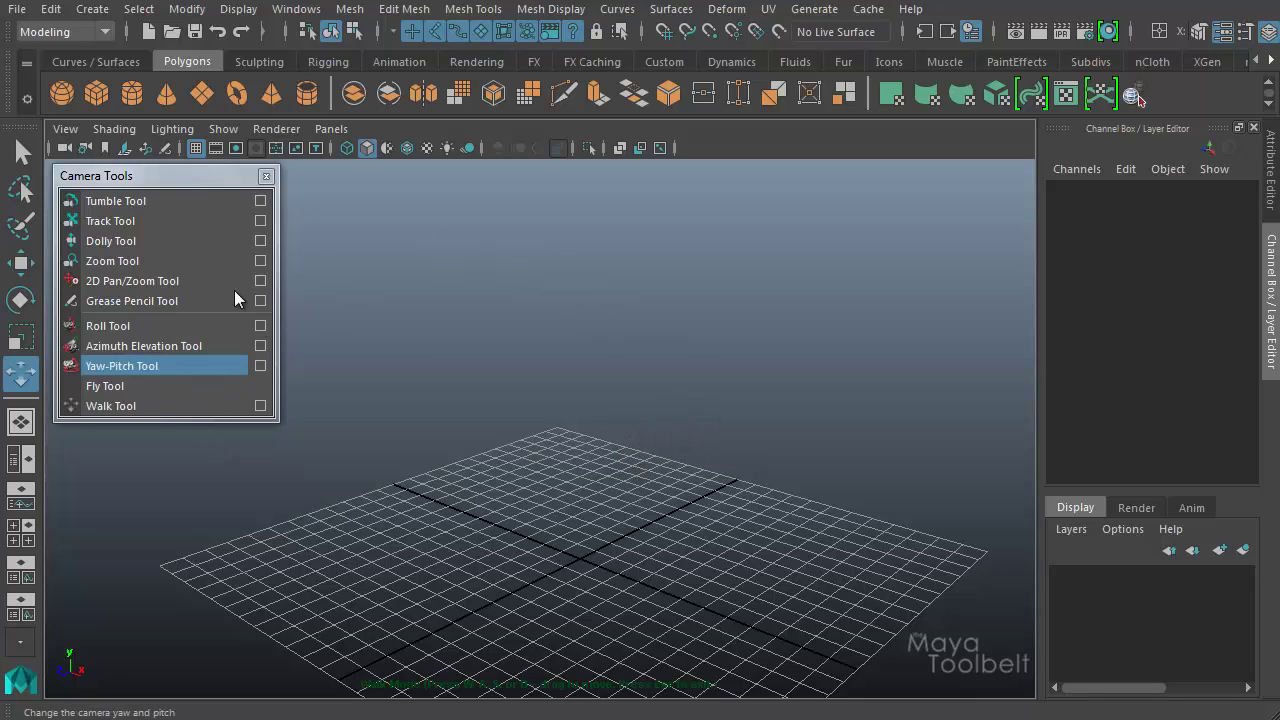
# - Open the Walk Tool's settings in place of the floating Camera Tools palette and reset them to their defaults
pyautogui.click(260, 406)
pyautogui.moveTo(364, 114); pyautogui.dragTo(389, 237)
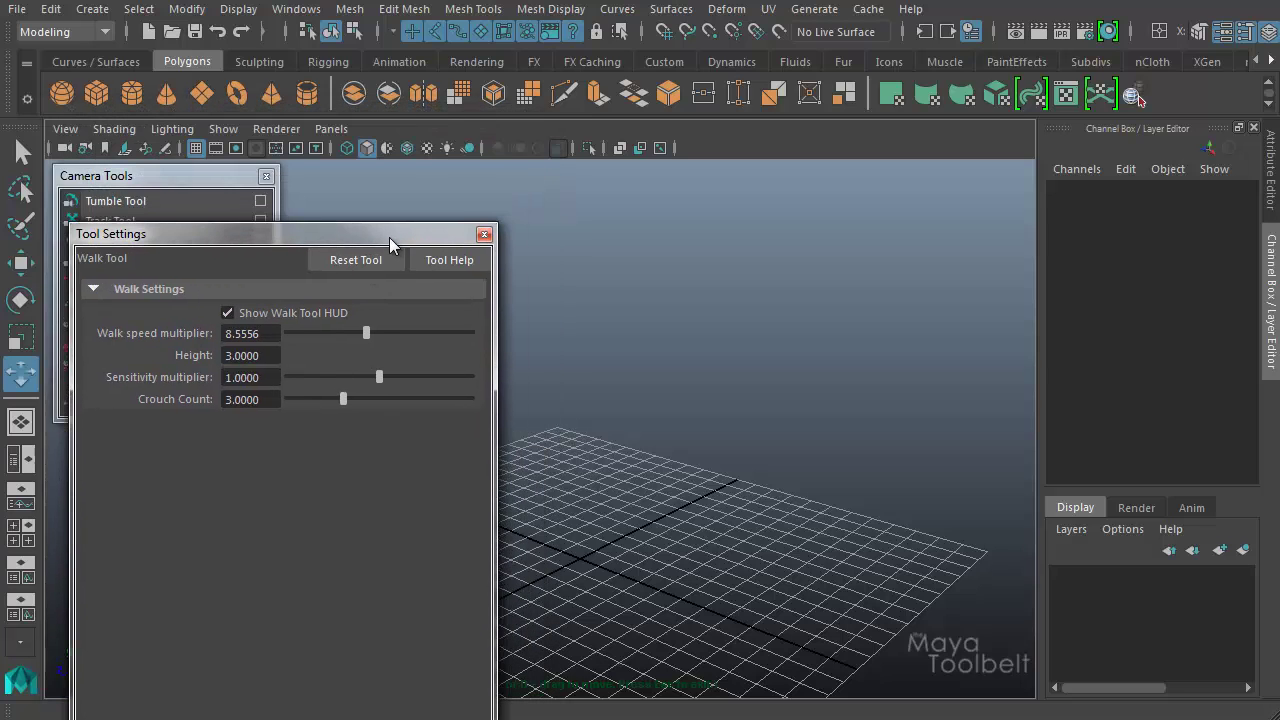
pyautogui.click(266, 178)
pyautogui.moveTo(255, 231); pyautogui.dragTo(229, 171)
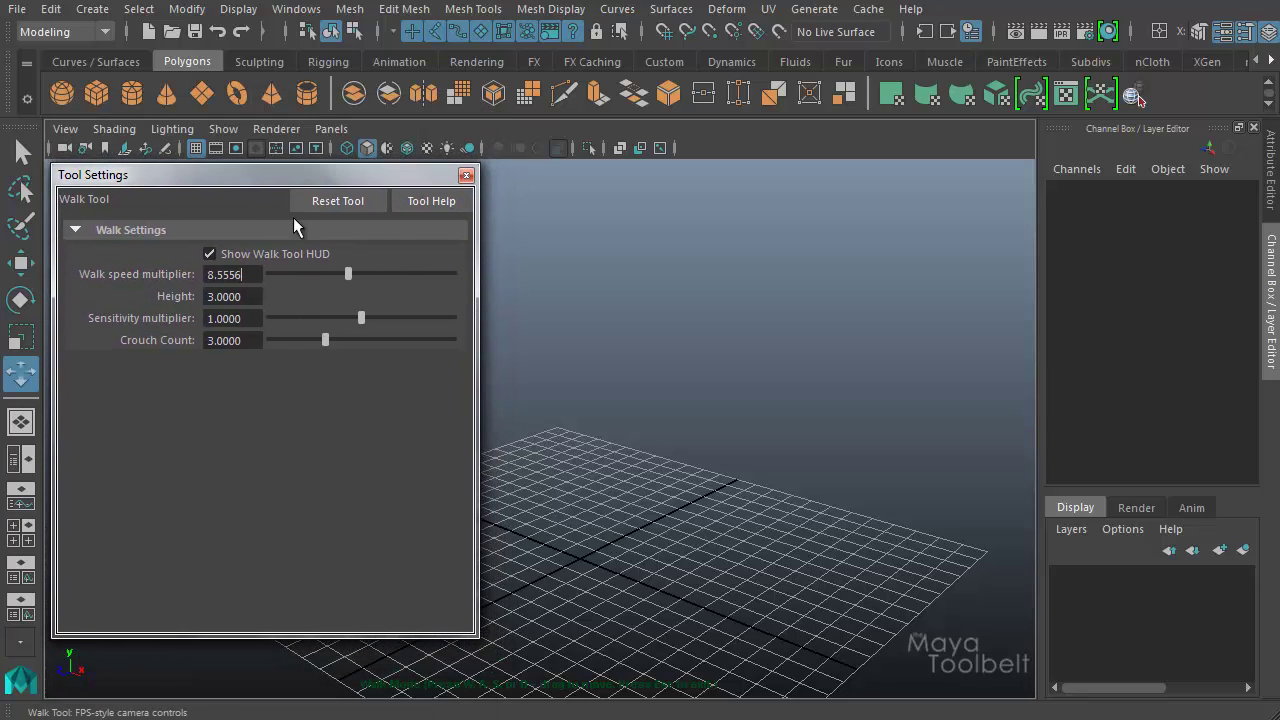
pyautogui.click(345, 201)
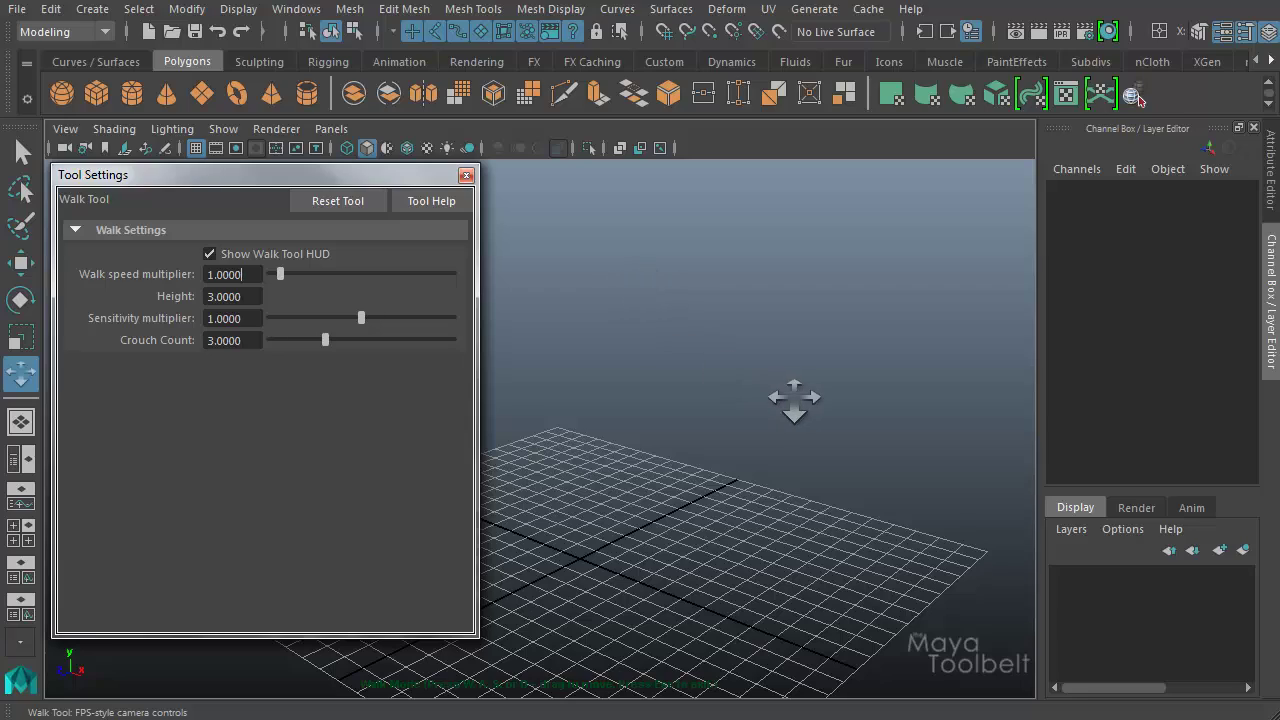
# - Try the default walk speed by turning the camera and walking it forward and backward over the grid
pyautogui.moveTo(799, 405); pyautogui.dragTo(799, 503)
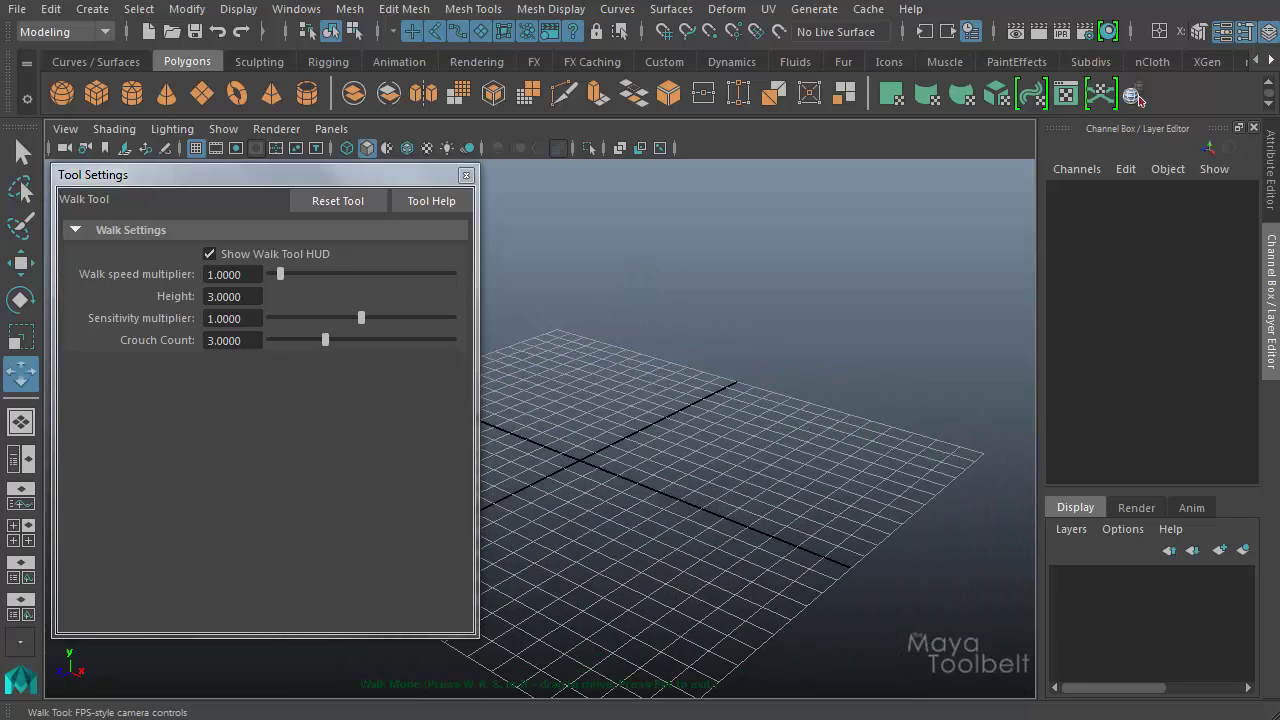
pyautogui.moveTo(799, 450); pyautogui.dragTo(808, 420)
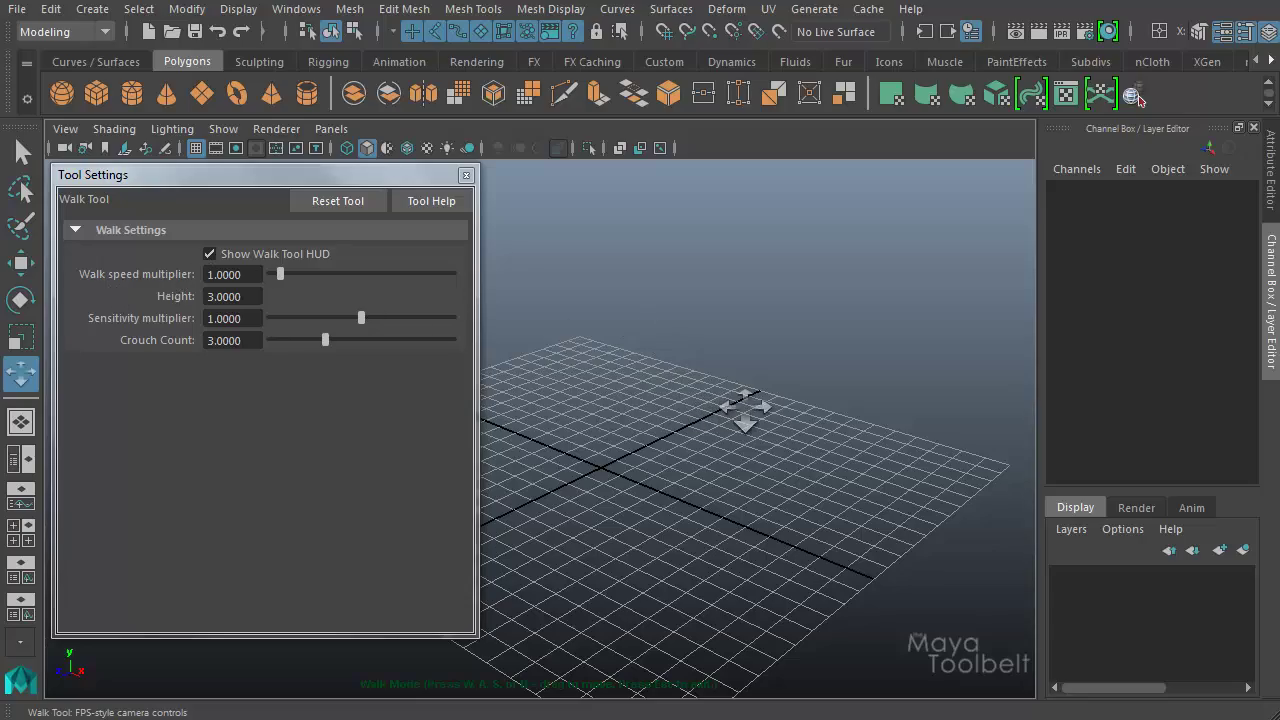
pyautogui.press('w')
pyautogui.moveTo(800, 430); pyautogui.dragTo(746, 394)
pyautogui.press('w')
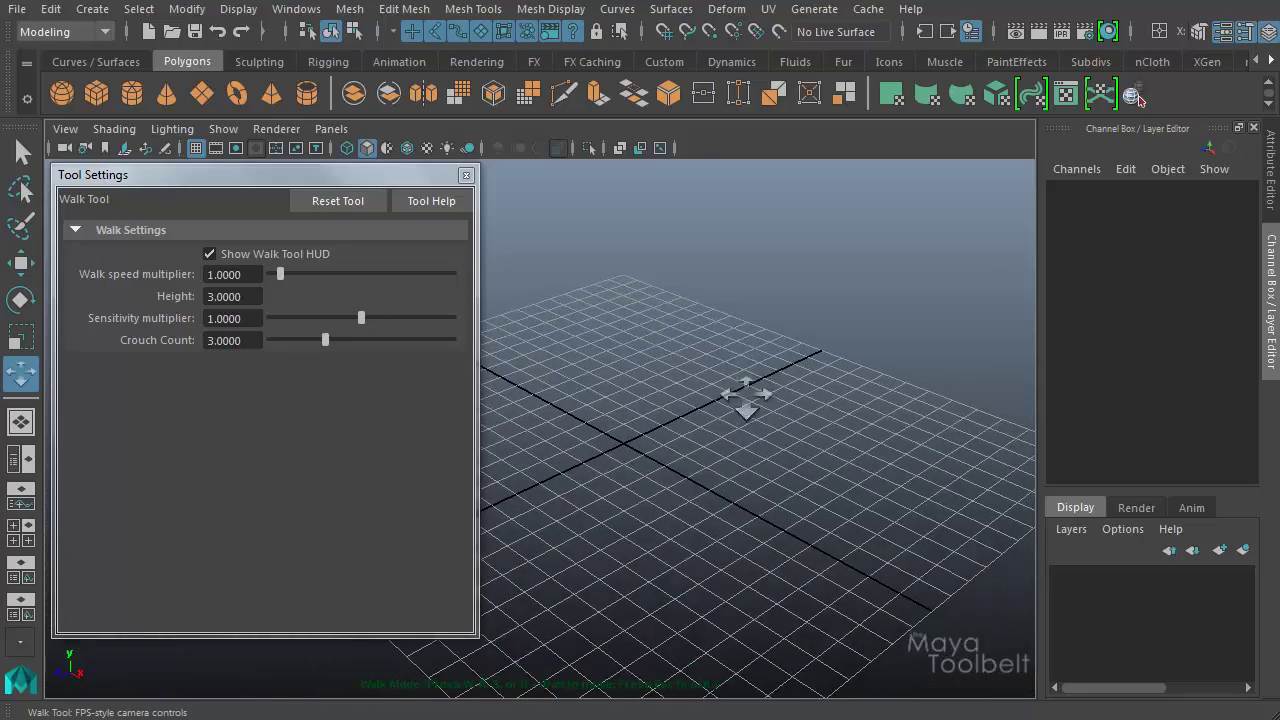
pyautogui.press('w')
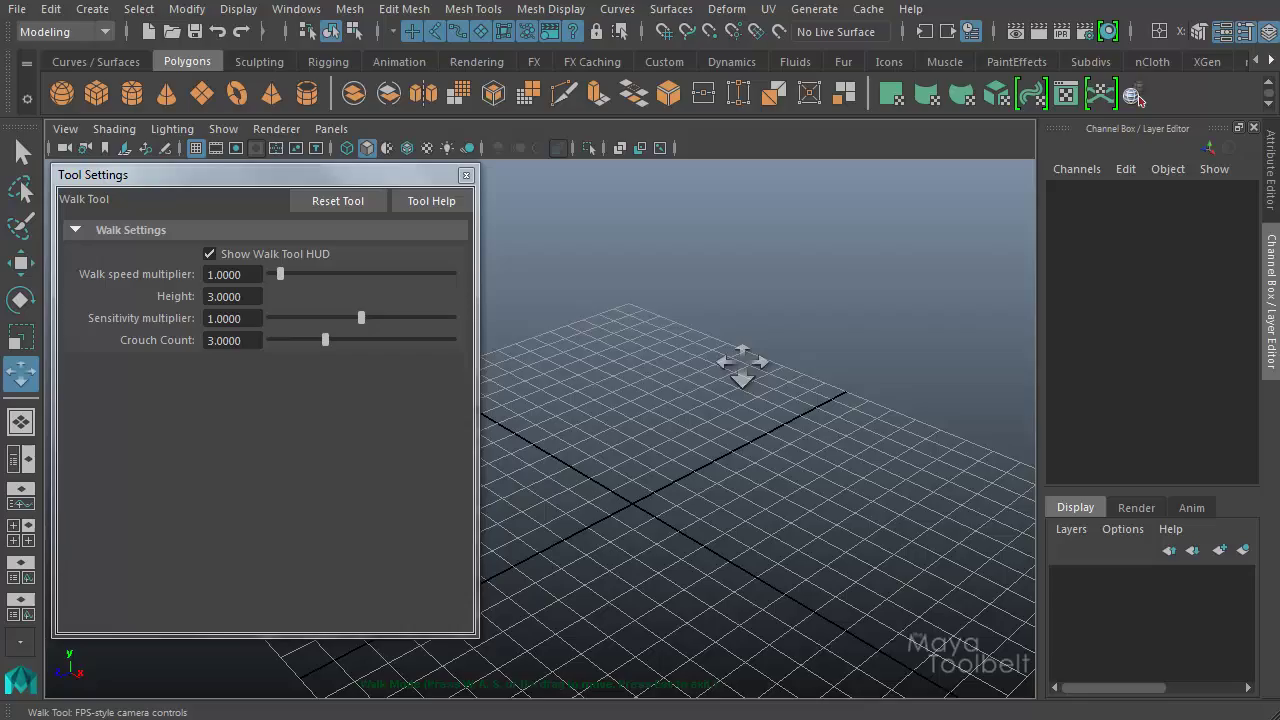
pyautogui.press('w')
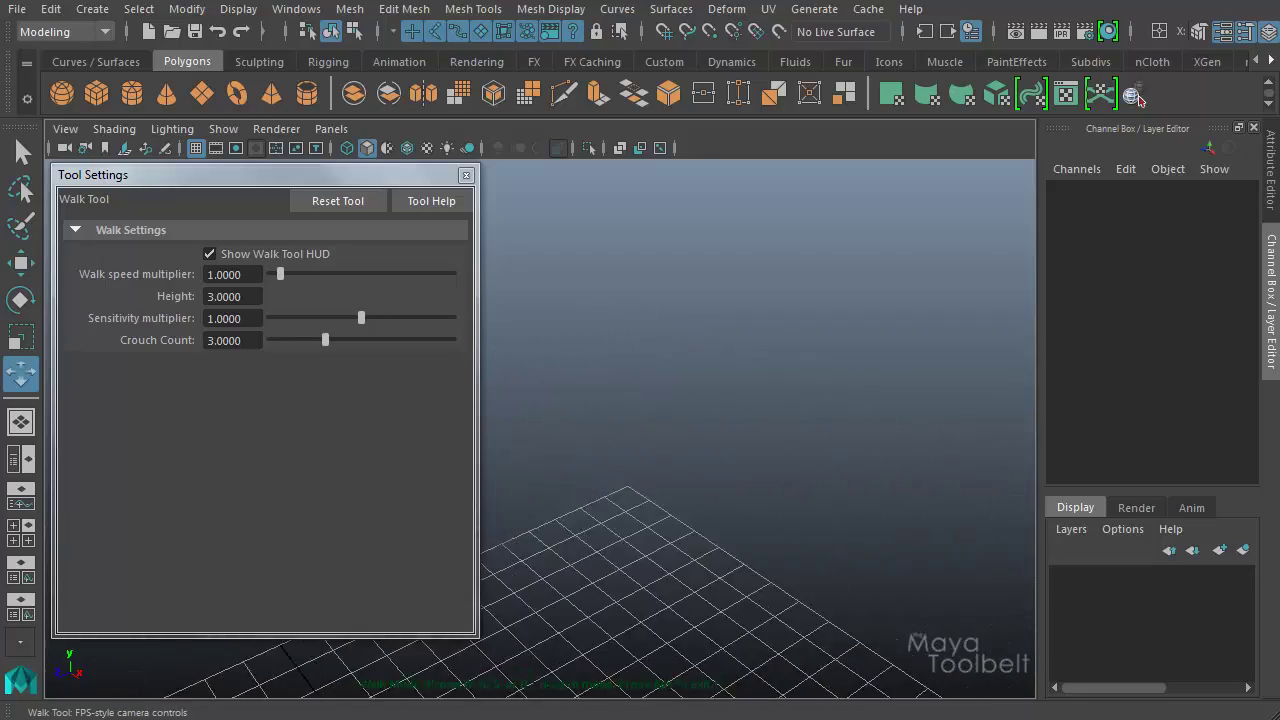
pyautogui.press('s')
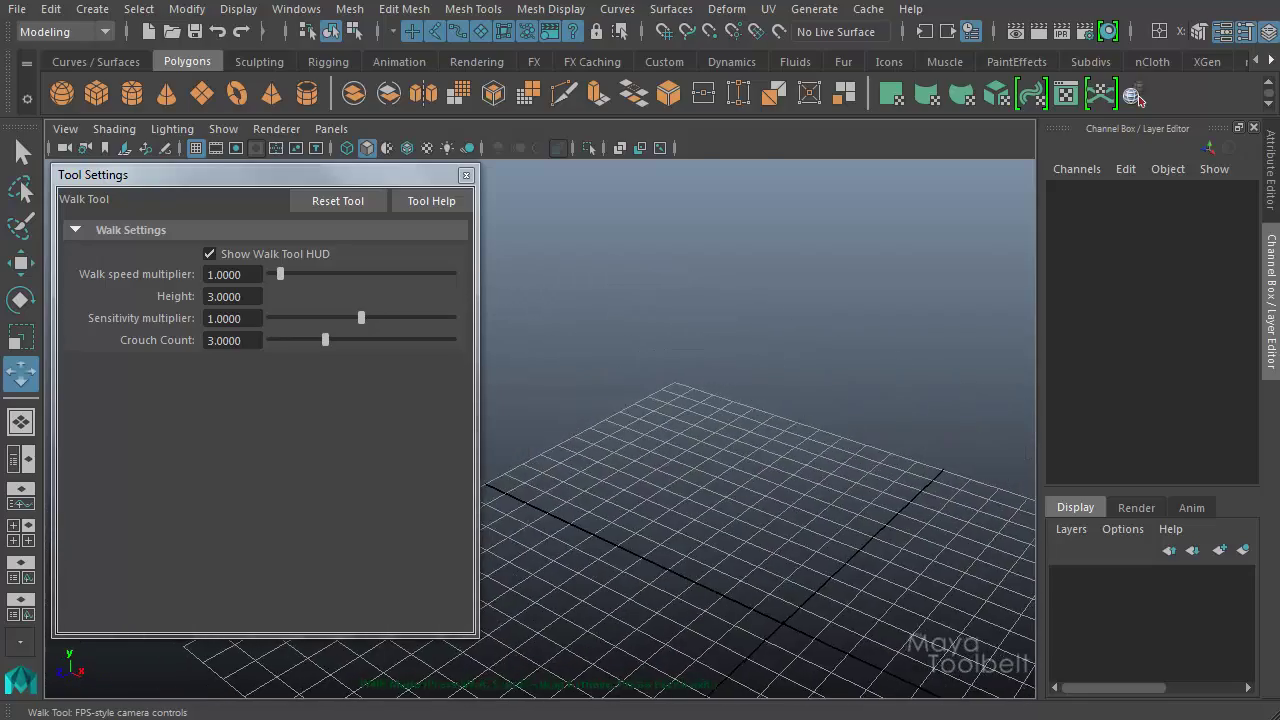
pyautogui.moveTo(758, 353); pyautogui.dragTo(673, 345)
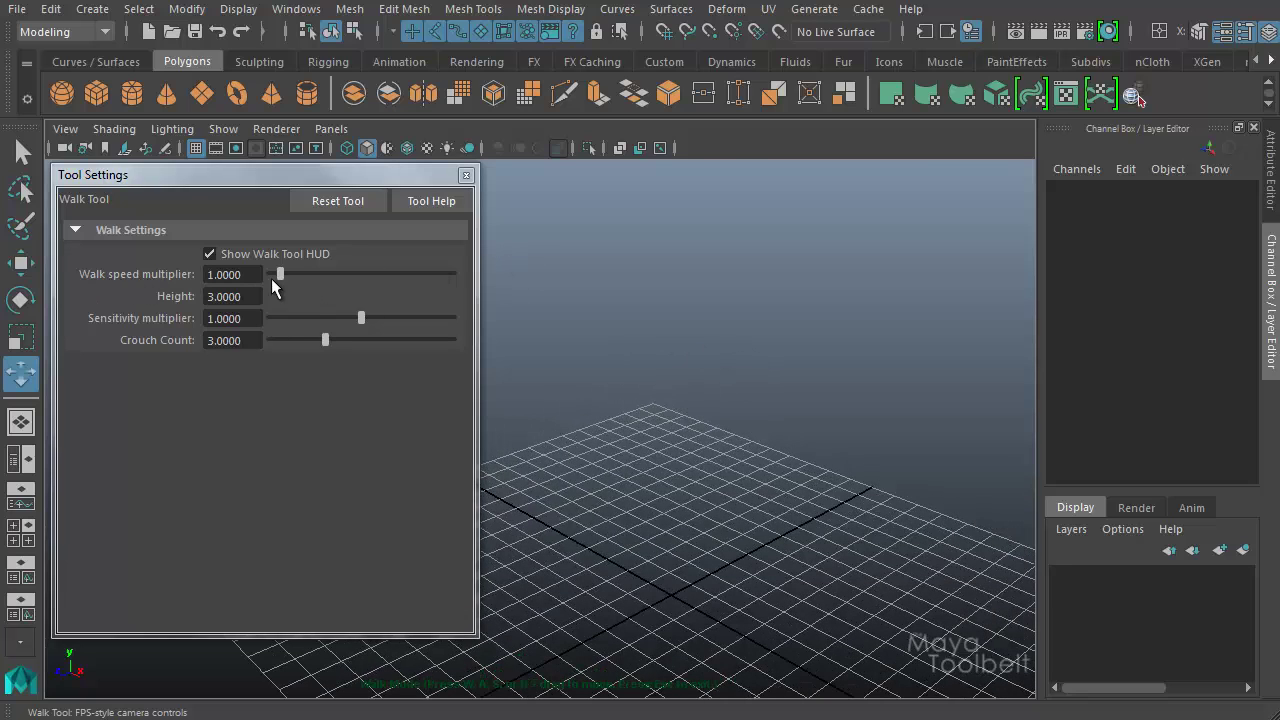
# - Set the walk speed multiplier to 4.4445 and test it by walking and turning the camera around the grid
pyautogui.moveTo(281, 276); pyautogui.dragTo(311, 276)
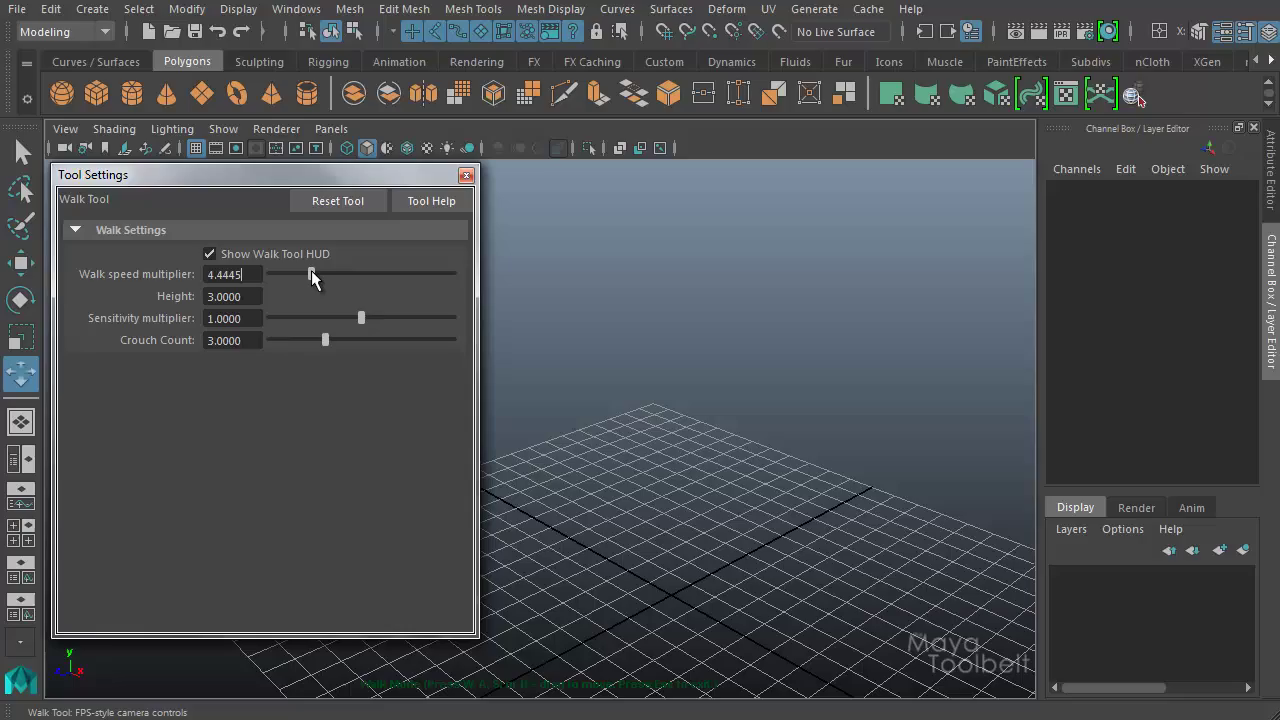
pyautogui.press('s')
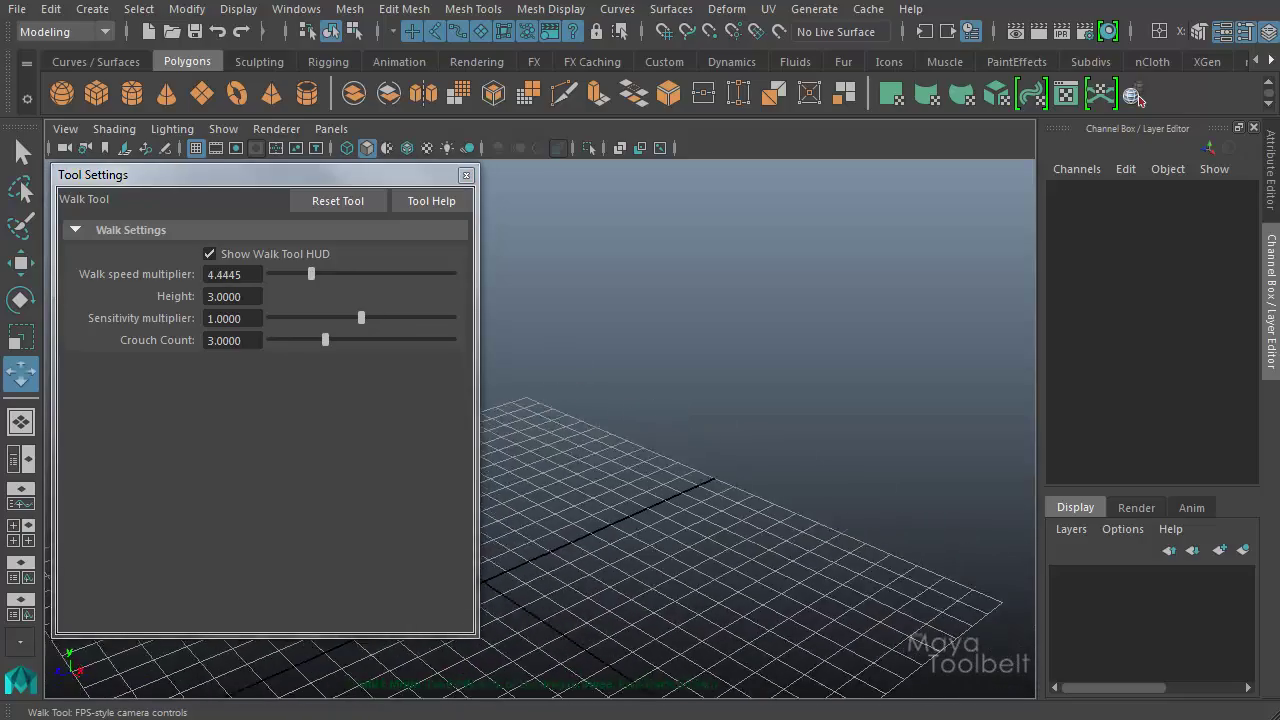
pyautogui.press('w')
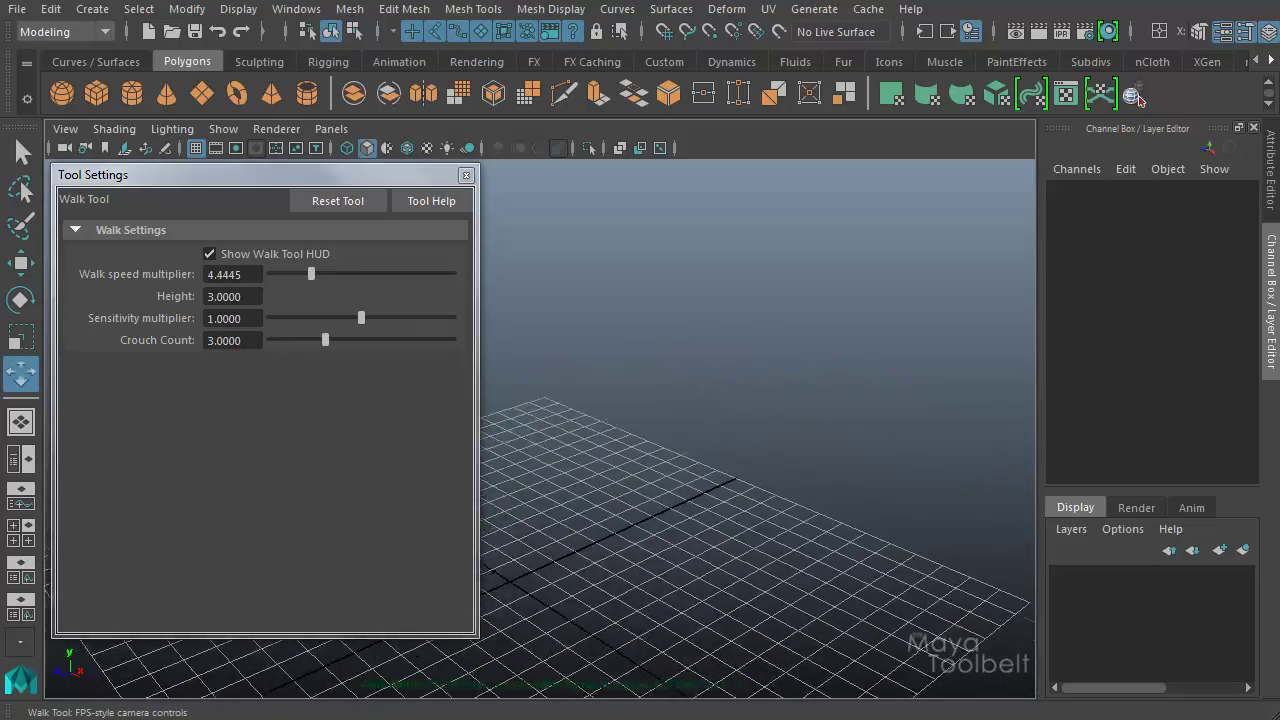
pyautogui.moveTo(636, 458); pyautogui.dragTo(676, 440)
pyautogui.press('s')
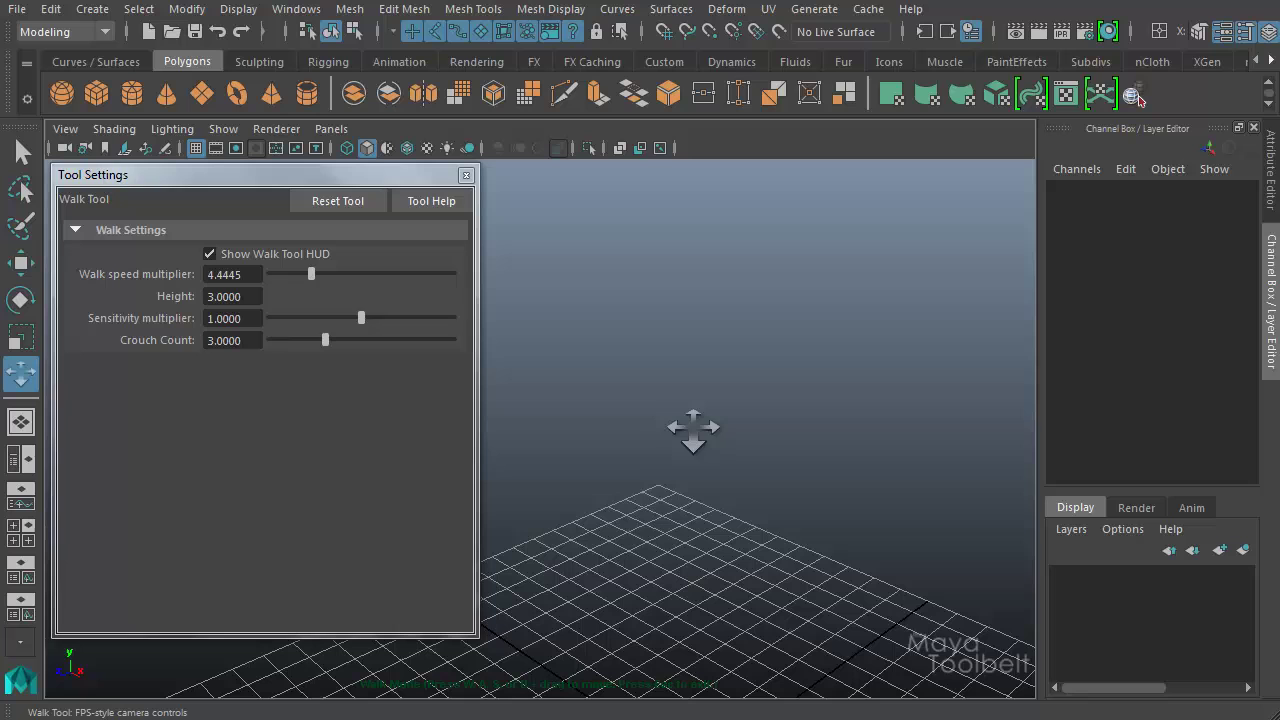
pyautogui.press('s')
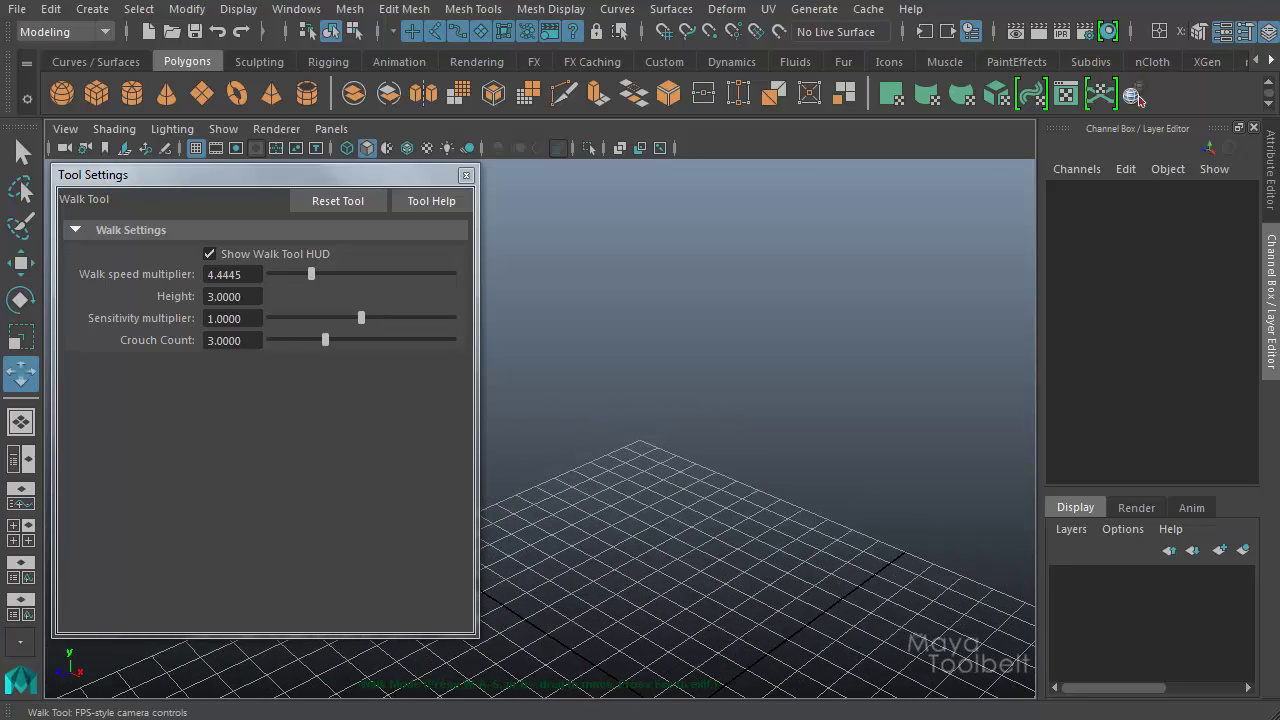
# - Crouch the camera in walk mode and change its height over the grid
pyautogui.press('c')
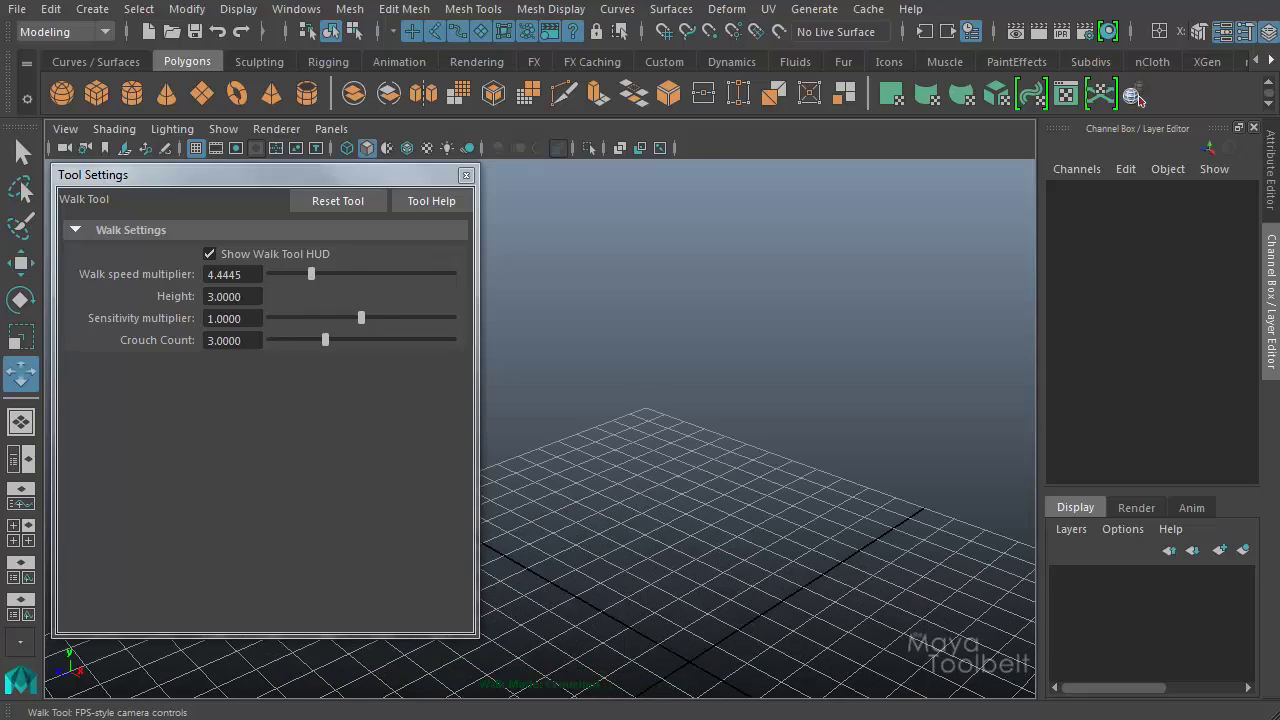
pyautogui.press('e')
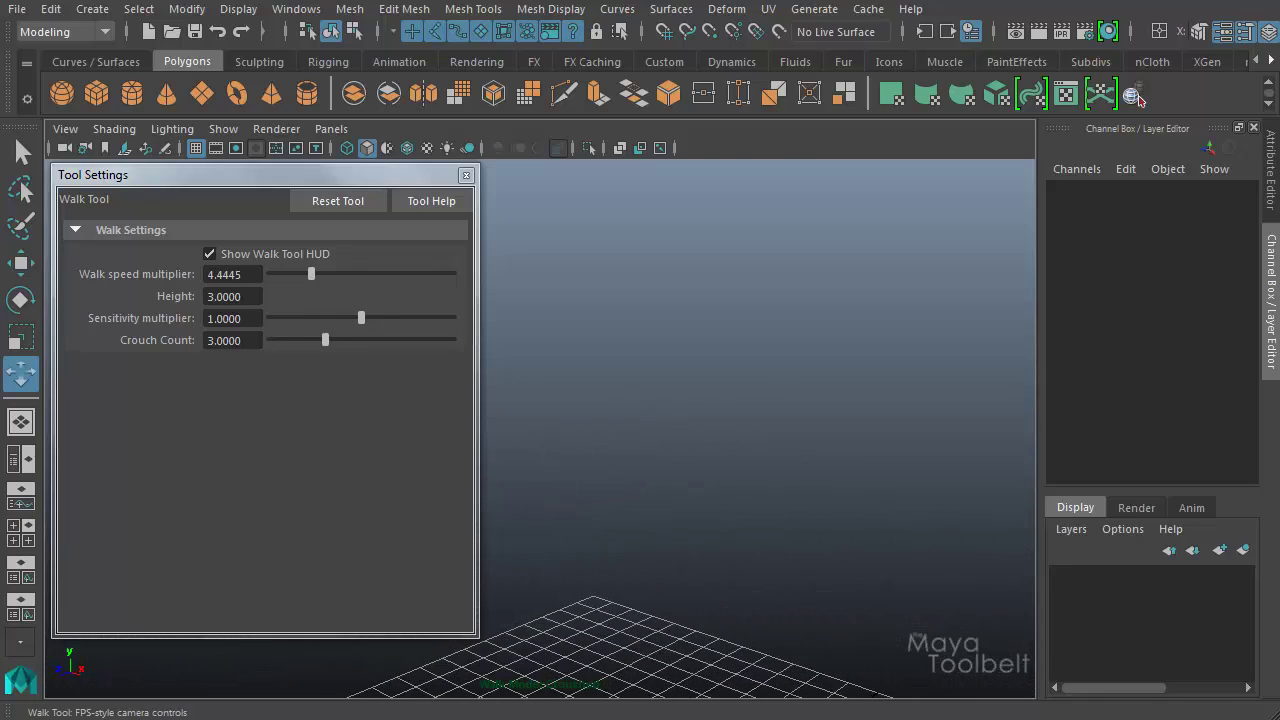
pyautogui.press('q')
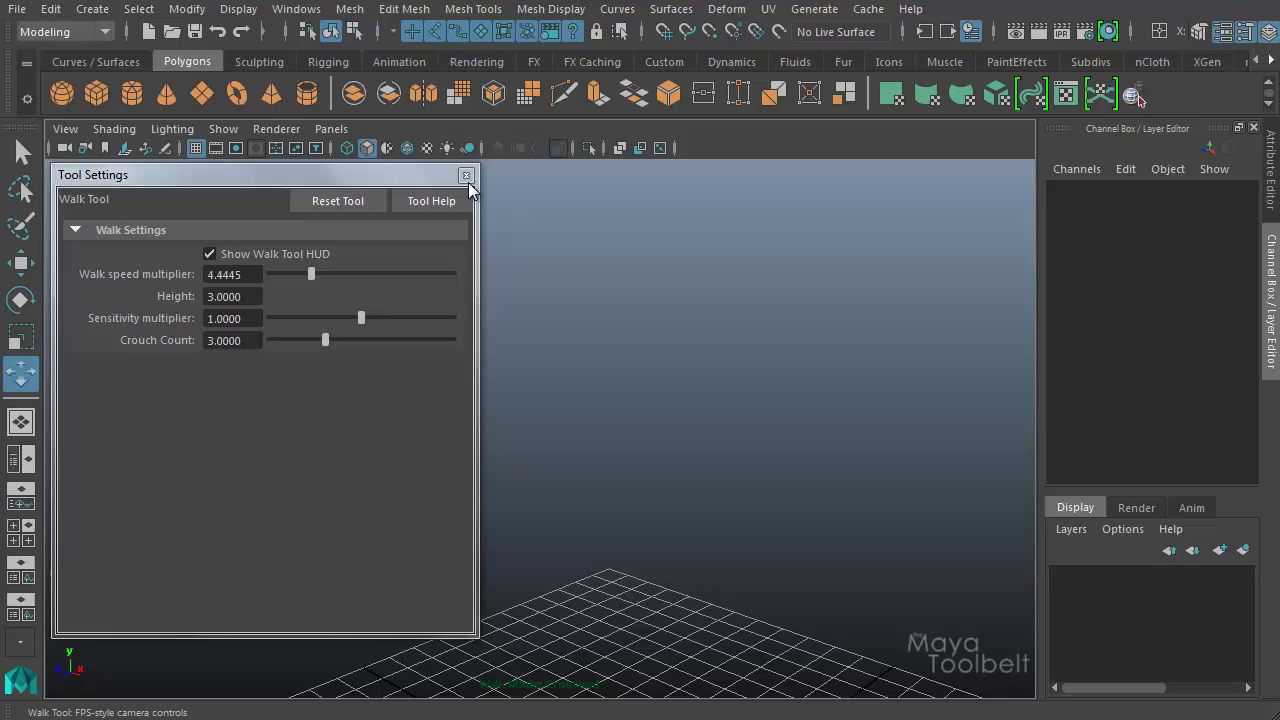
# - Close the Walk Tool's settings and switch the camera repeatedly between crouching and standing in front of the grid
pyautogui.click(467, 176)
pyautogui.moveTo(550, 300); pyautogui.dragTo(461, 283)
pyautogui.press('q')
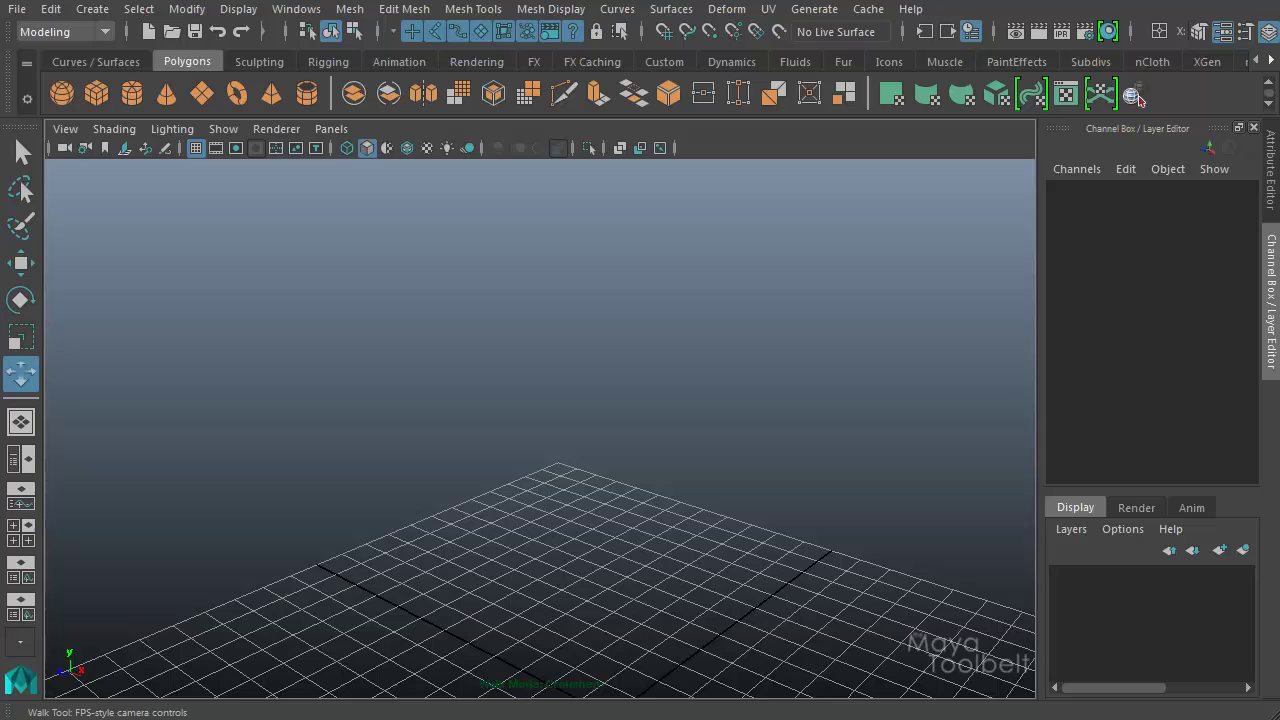
pyautogui.press('e')
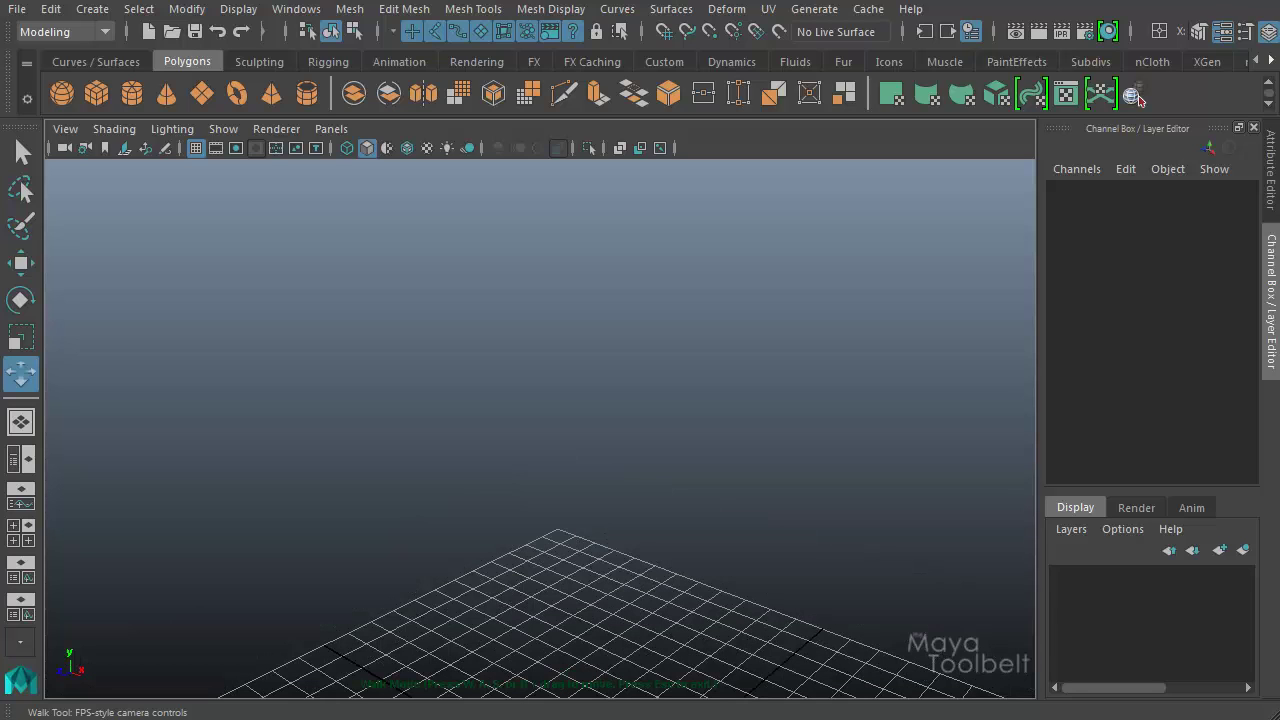
pyautogui.press('q')
pyautogui.press('e')
pyautogui.press('q')
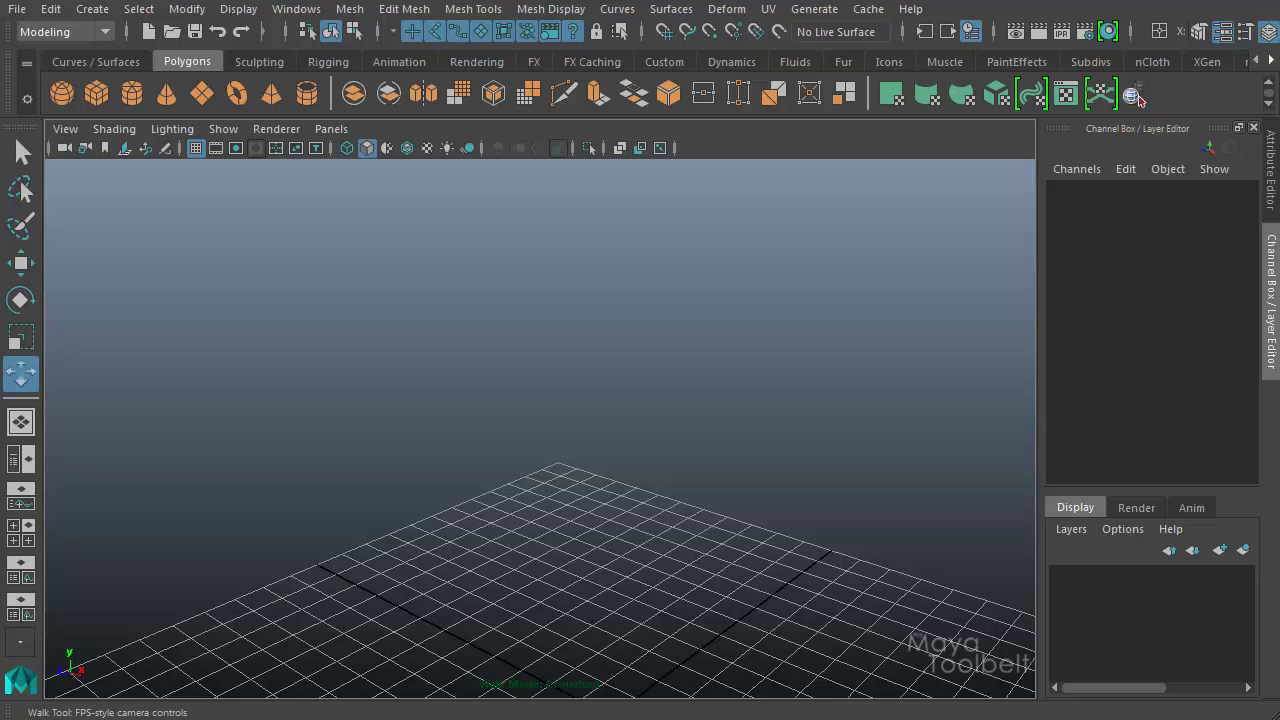
pyautogui.press('e')
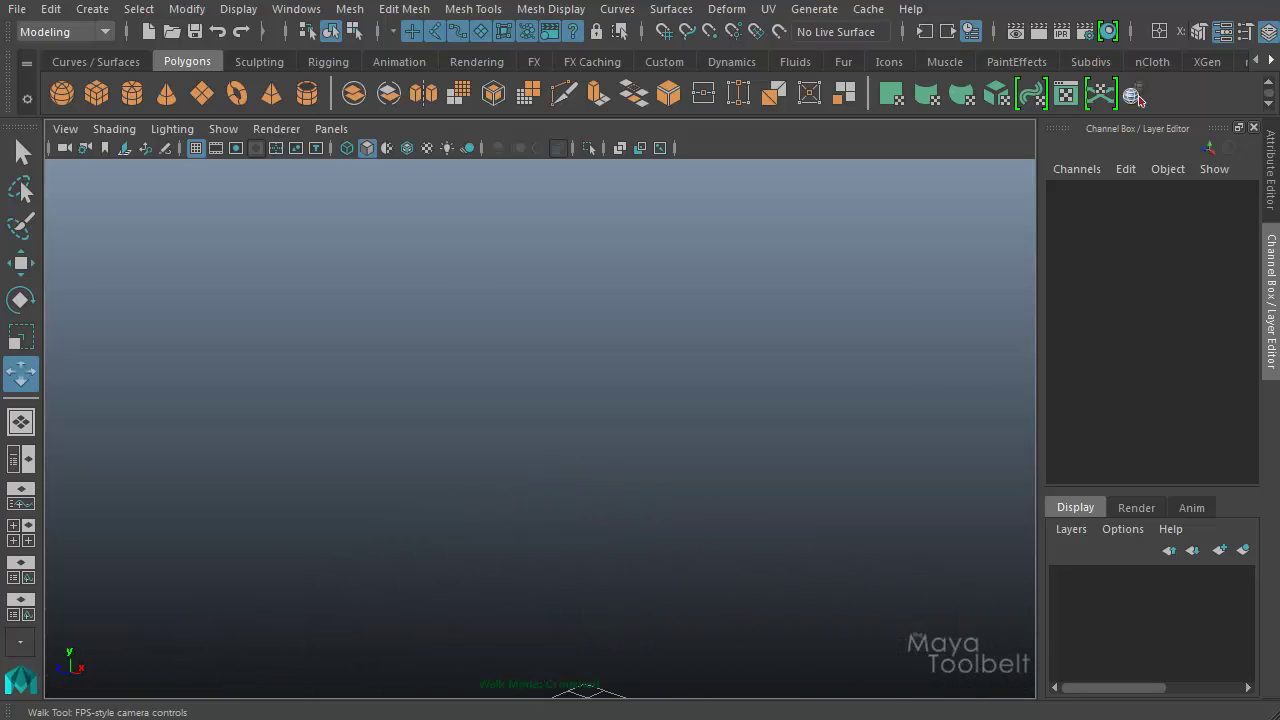
# - Turn and sidestep the crouched camera to the left, finishing in the standing position
pyautogui.moveTo(540, 428); pyautogui.dragTo(297, 495)
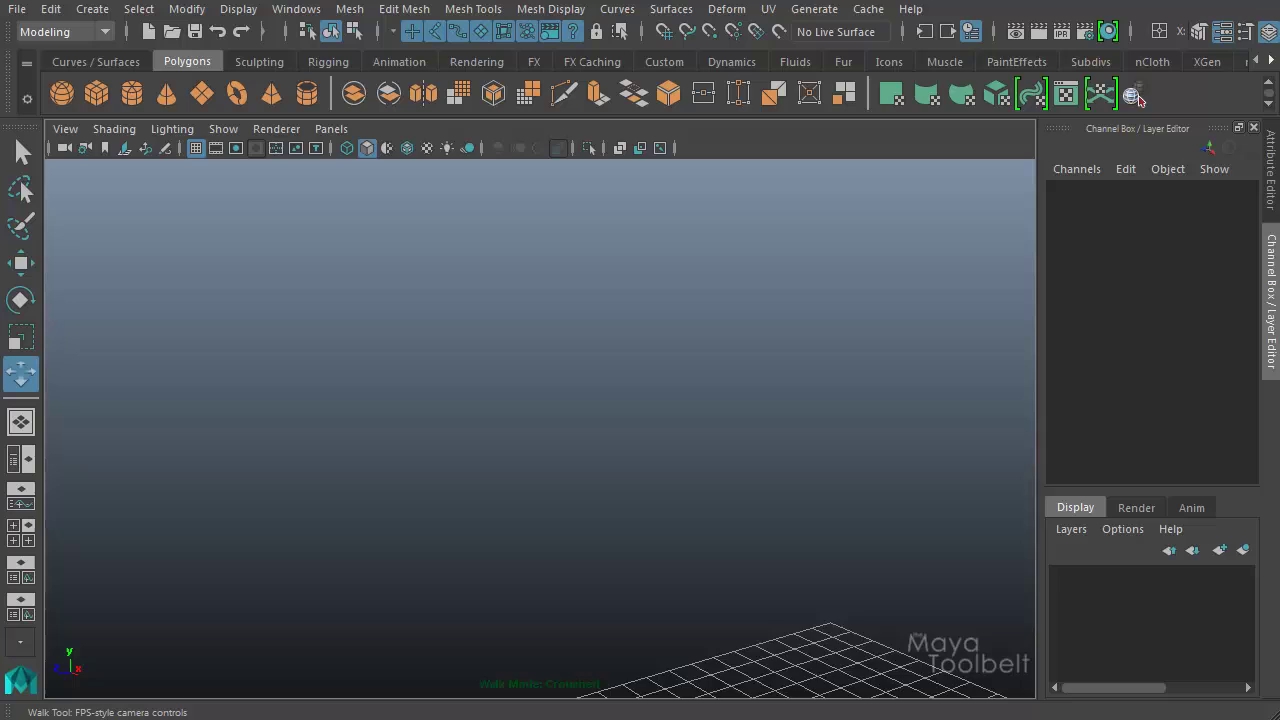
pyautogui.press('a')
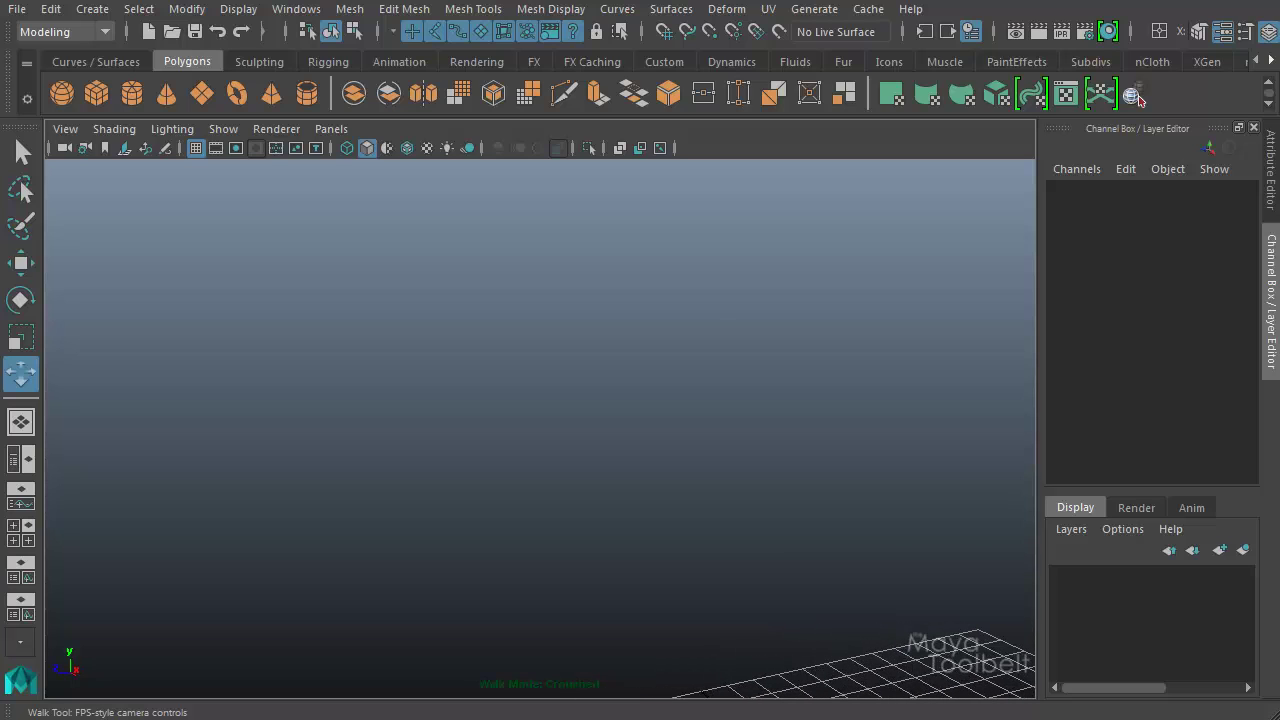
pyautogui.press('c')
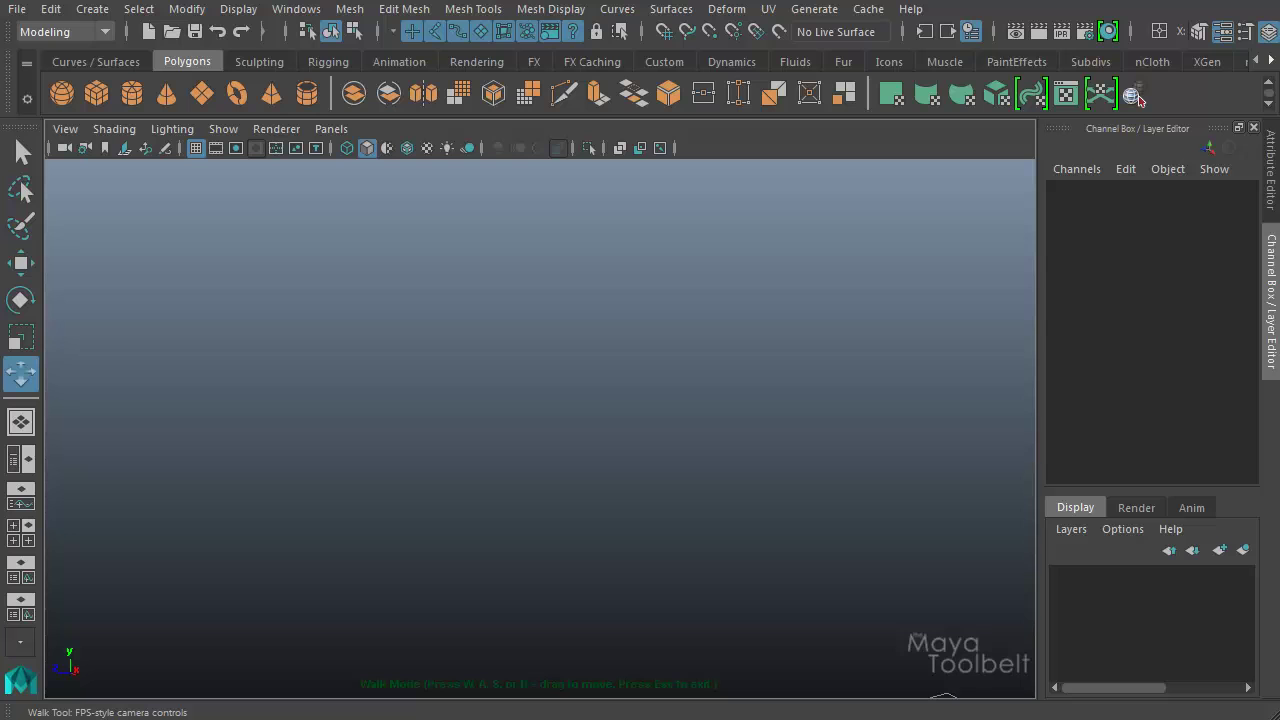
# - Turn and walk the camera until the grid is back in view, finishing with the Select Tool active
pyautogui.moveTo(540, 428); pyautogui.dragTo(738, 297)
pyautogui.moveTo(665, 409); pyautogui.dragTo(718, 584)
pyautogui.press('w')
pyautogui.moveTo(655, 410); pyautogui.dragTo(655, 470)
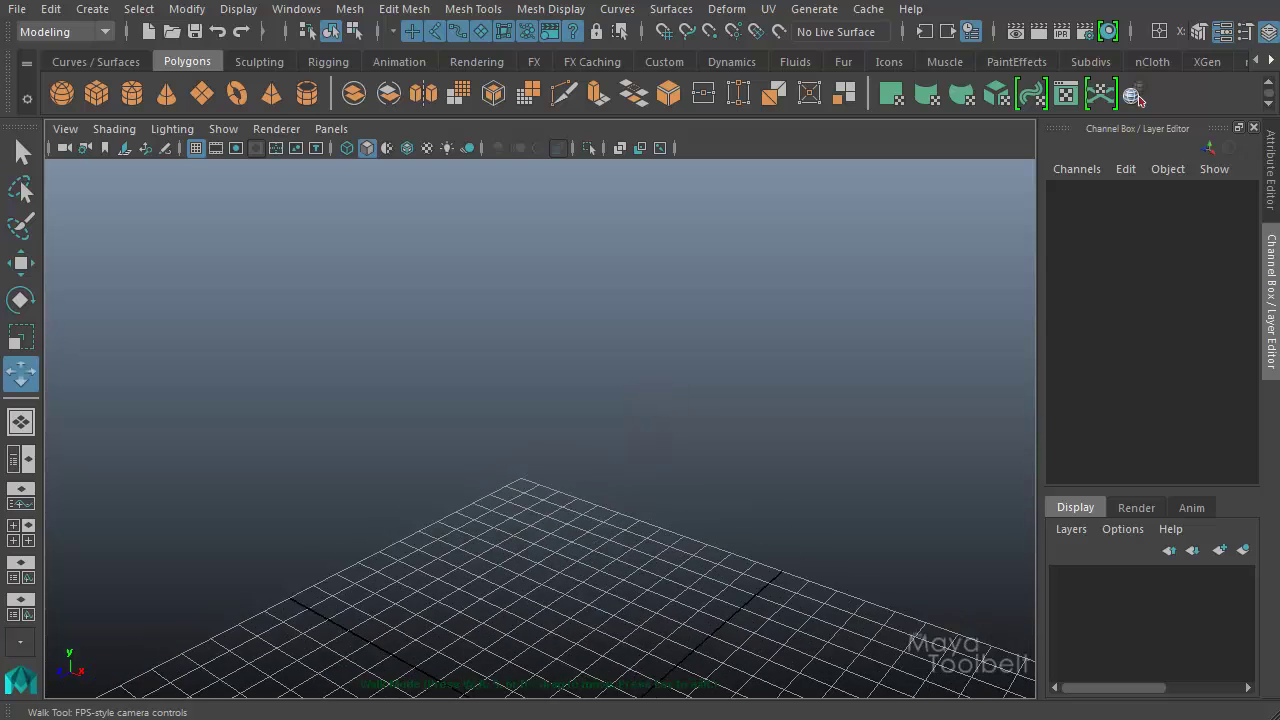
pyautogui.press('q')
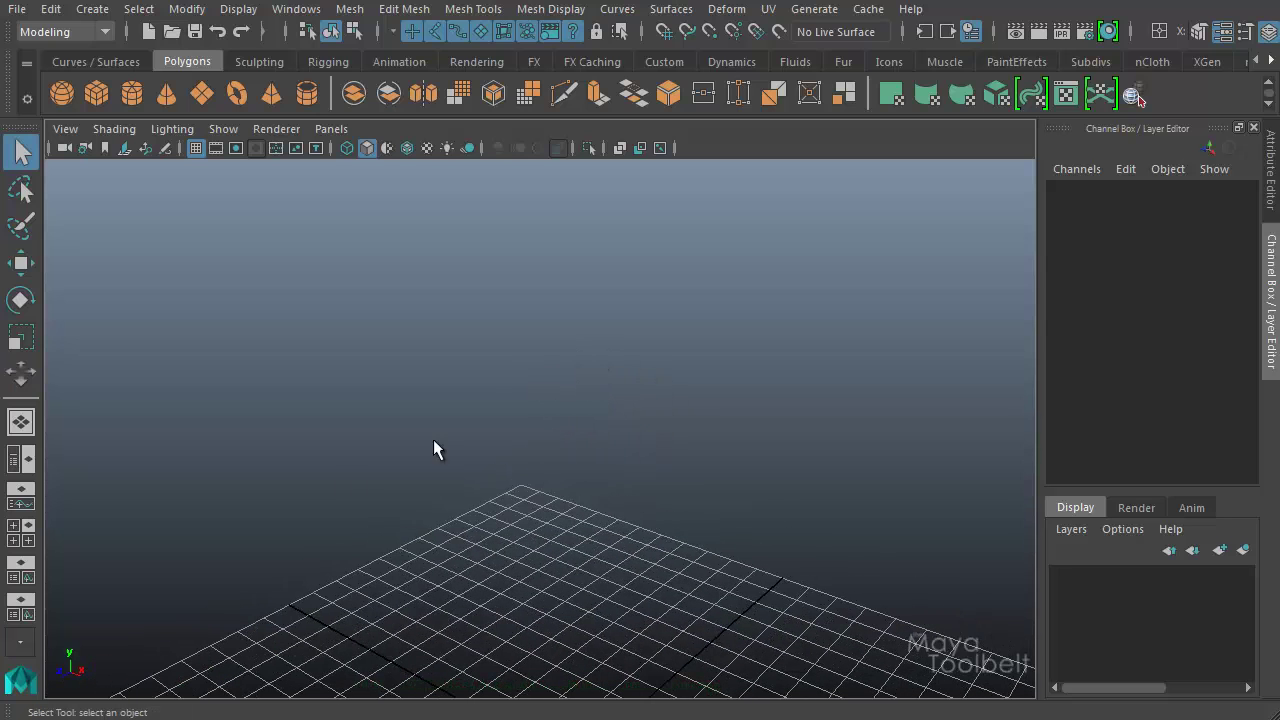
# - Reactivate the Walk Tool from the perspective view's camera tools with its settings open
pyautogui.click(63, 130)
pyautogui.moveTo(230, 470)
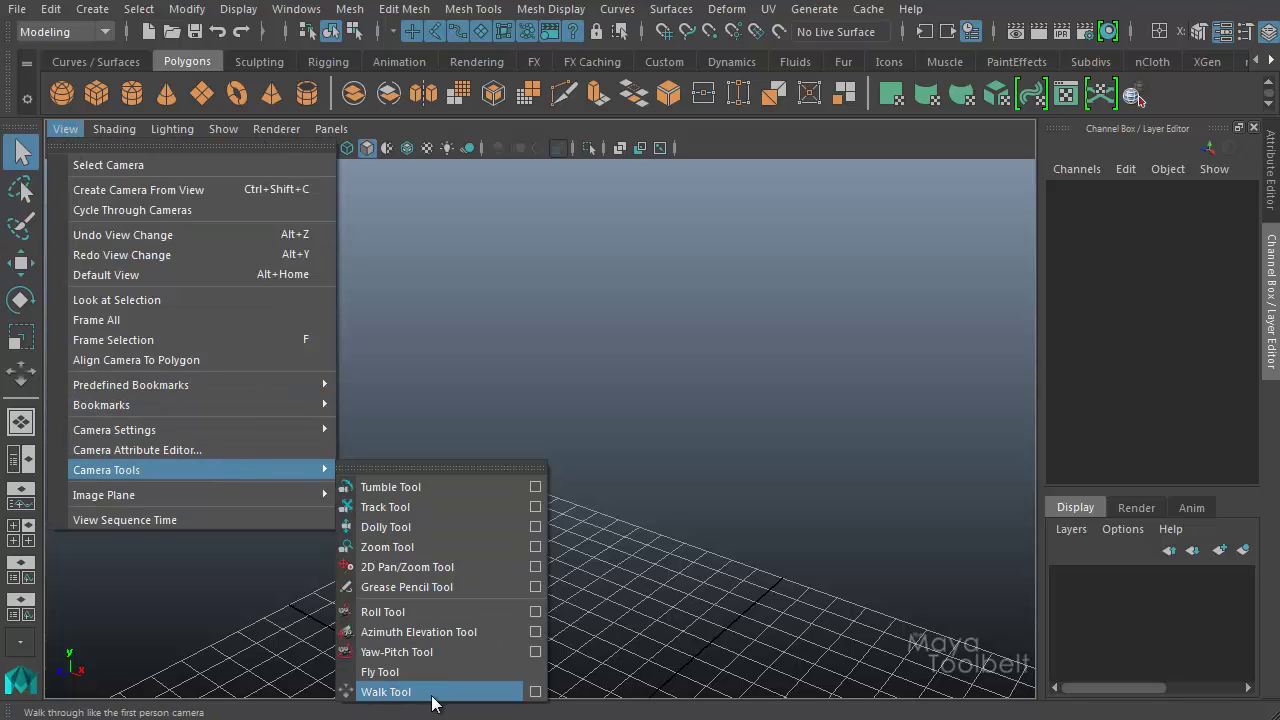
pyautogui.click(536, 690)
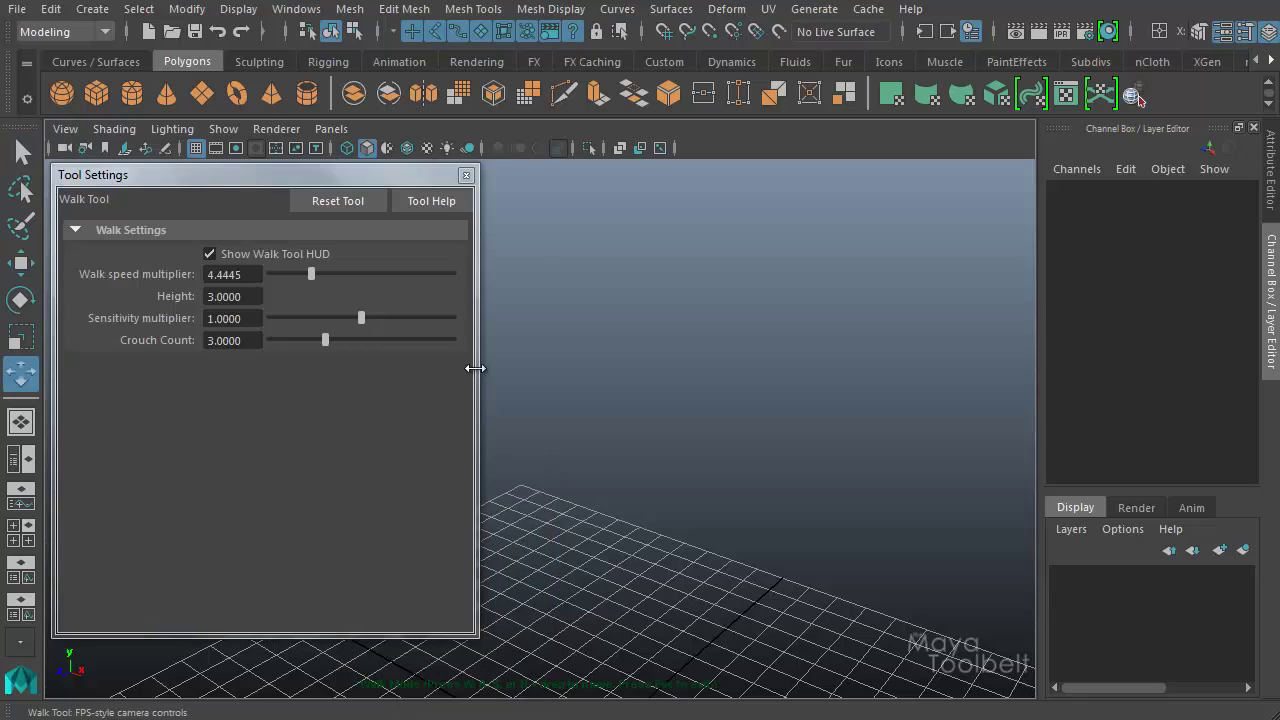
# - Look around the grid with the Walk Tool and turn off its HUD display
pyautogui.moveTo(614, 400); pyautogui.dragTo(644, 433)
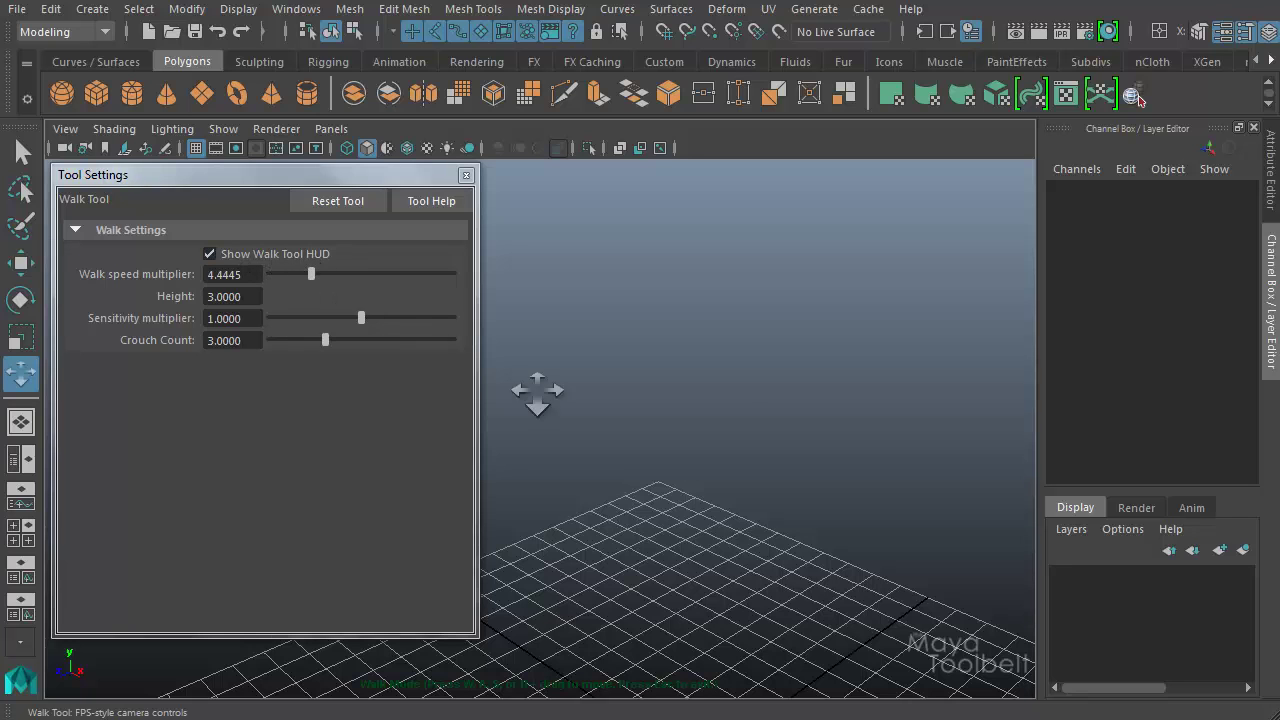
pyautogui.moveTo(704, 431); pyautogui.dragTo(657, 680)
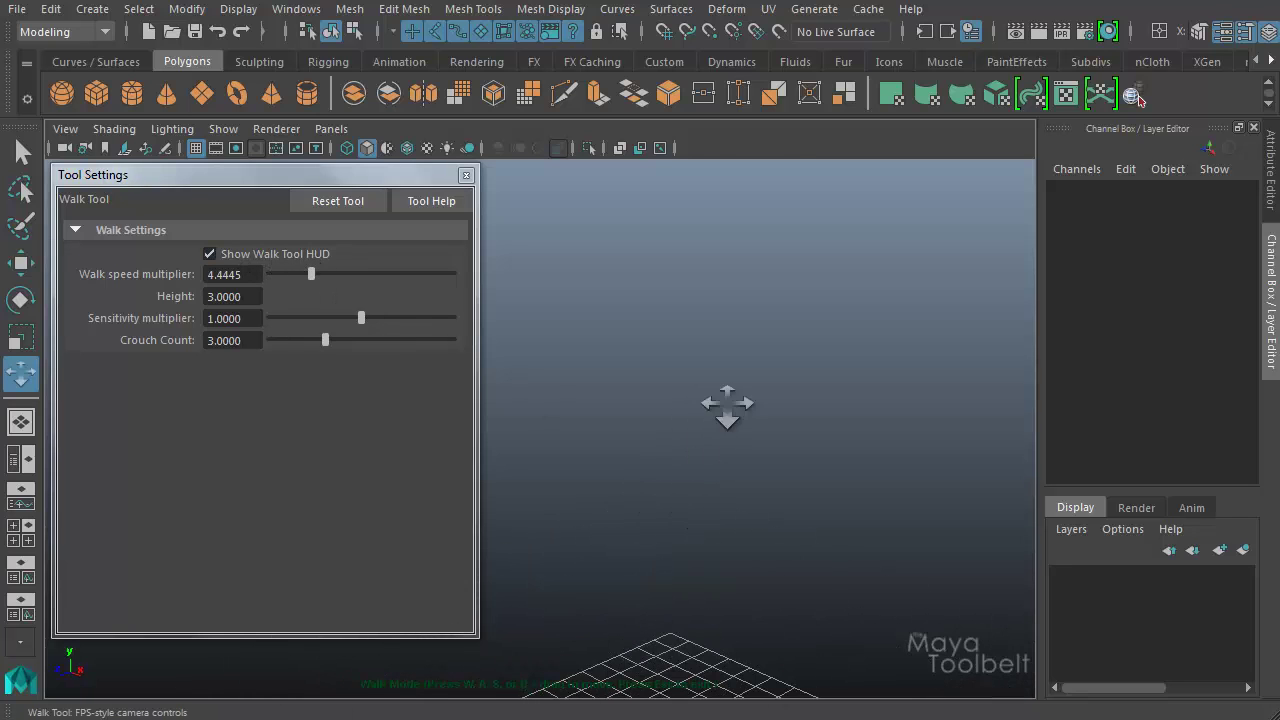
pyautogui.moveTo(728, 406); pyautogui.dragTo(700, 460)
pyautogui.click(238, 256)
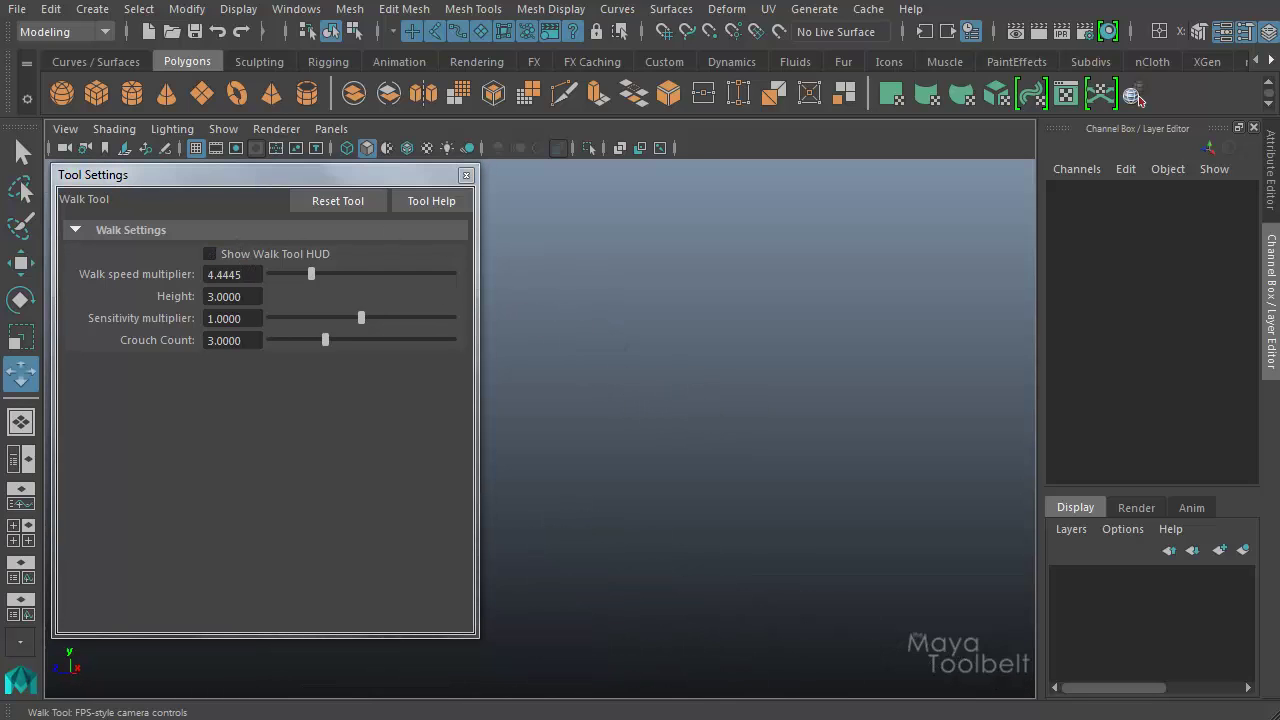
# - Turn the Walk Tool HUD display back on and set the walk speed multiplier to 1 while looking around the grid
pyautogui.moveTo(649, 502); pyautogui.dragTo(678, 420)
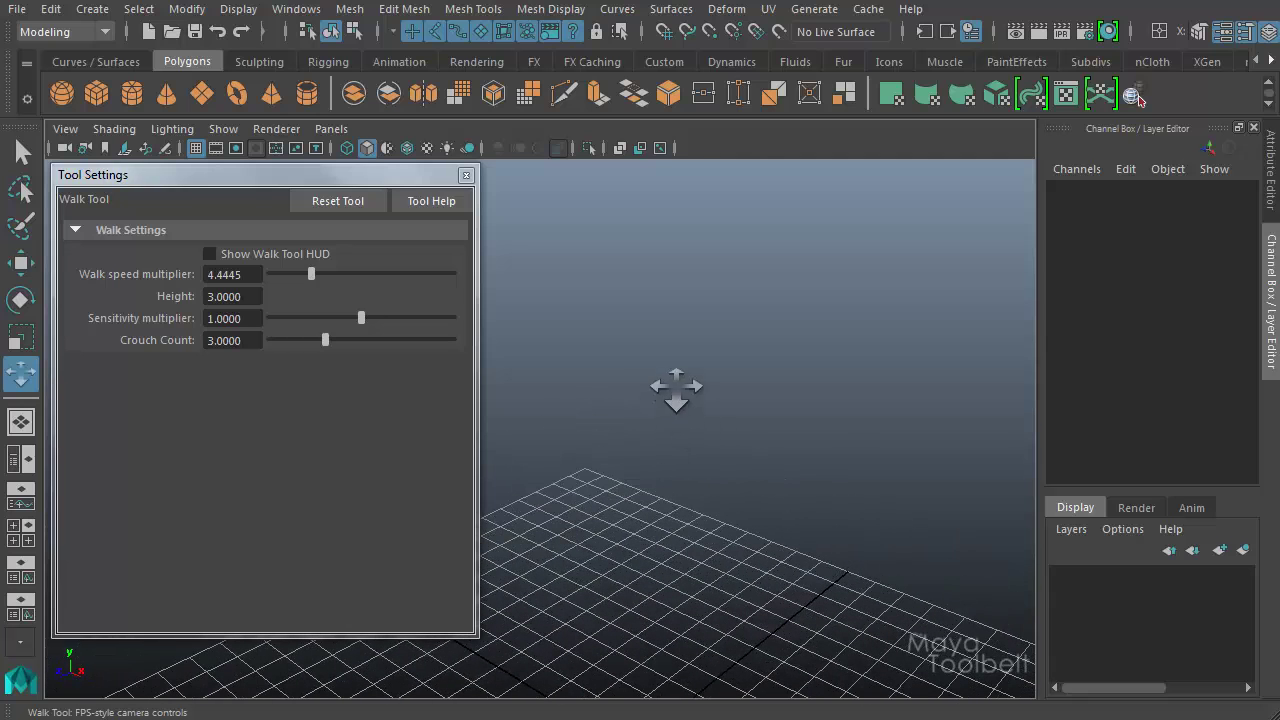
pyautogui.click(276, 252)
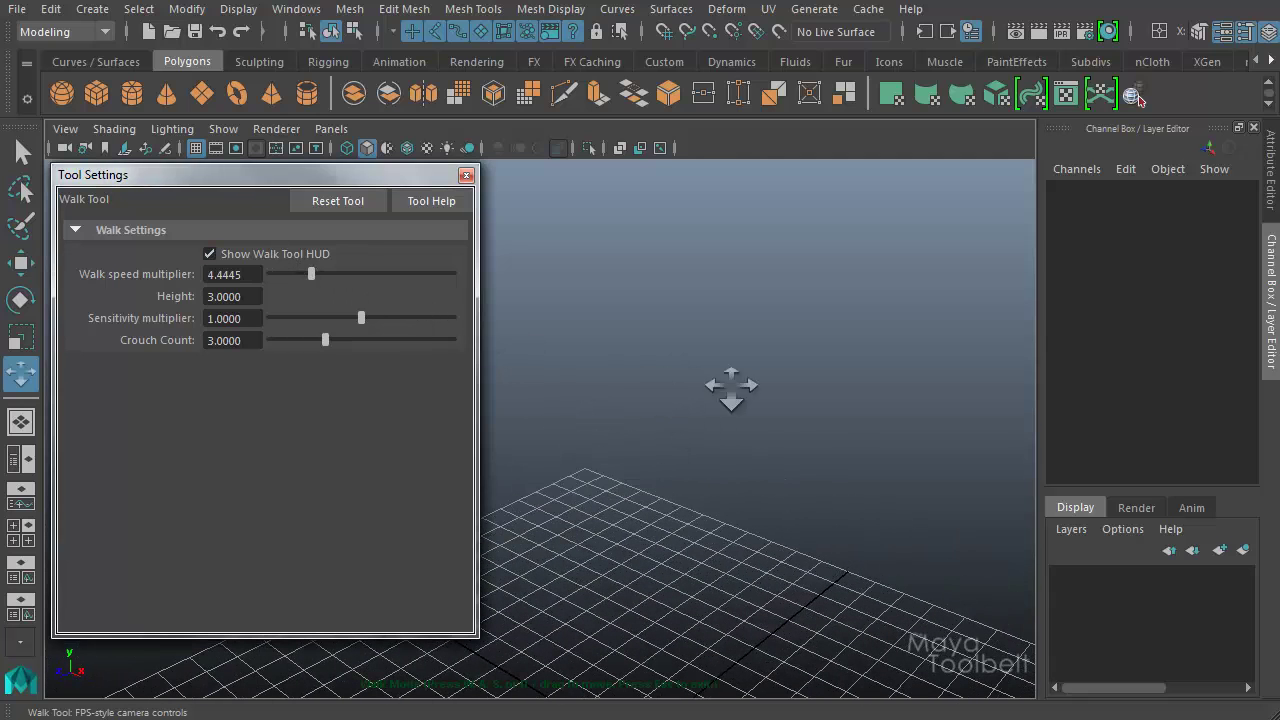
pyautogui.moveTo(771, 388); pyautogui.dragTo(750, 512)
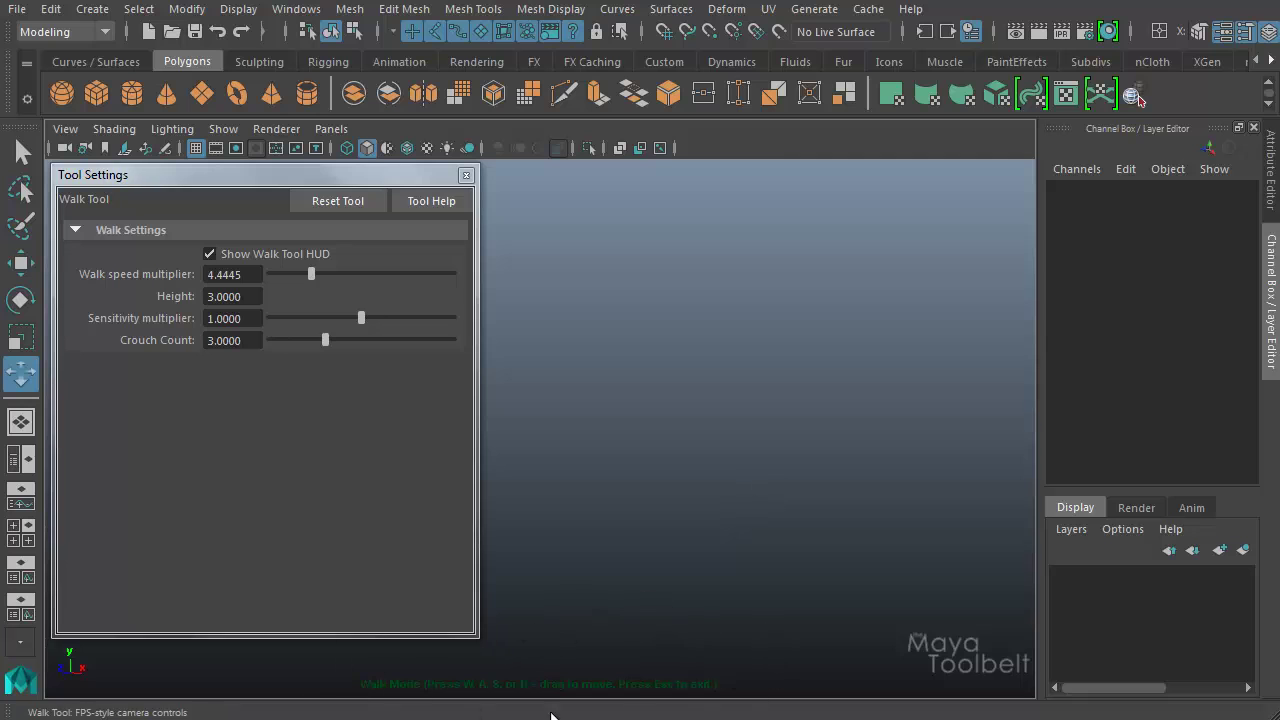
pyautogui.moveTo(700, 430); pyautogui.dragTo(660, 495)
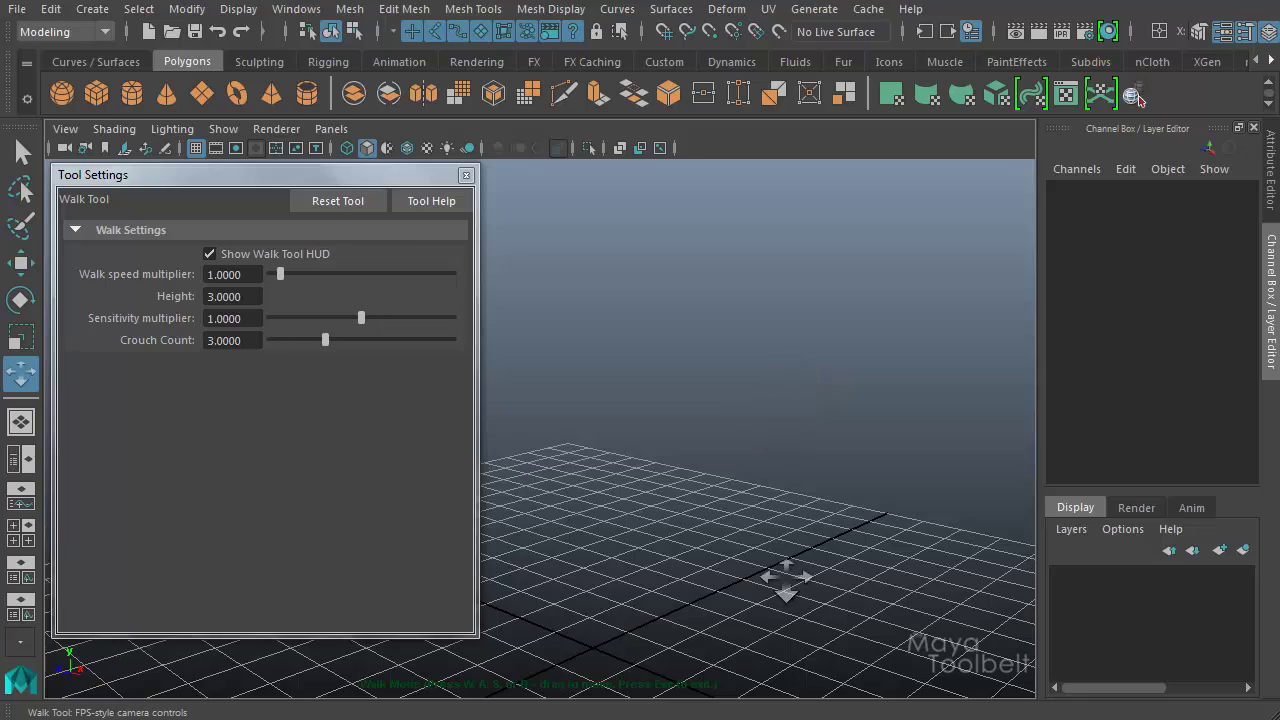
# - Try a Walk Tool height of 1 over the grid and reset the tool to its default settings
pyautogui.moveTo(800, 429); pyautogui.dragTo(752, 395)
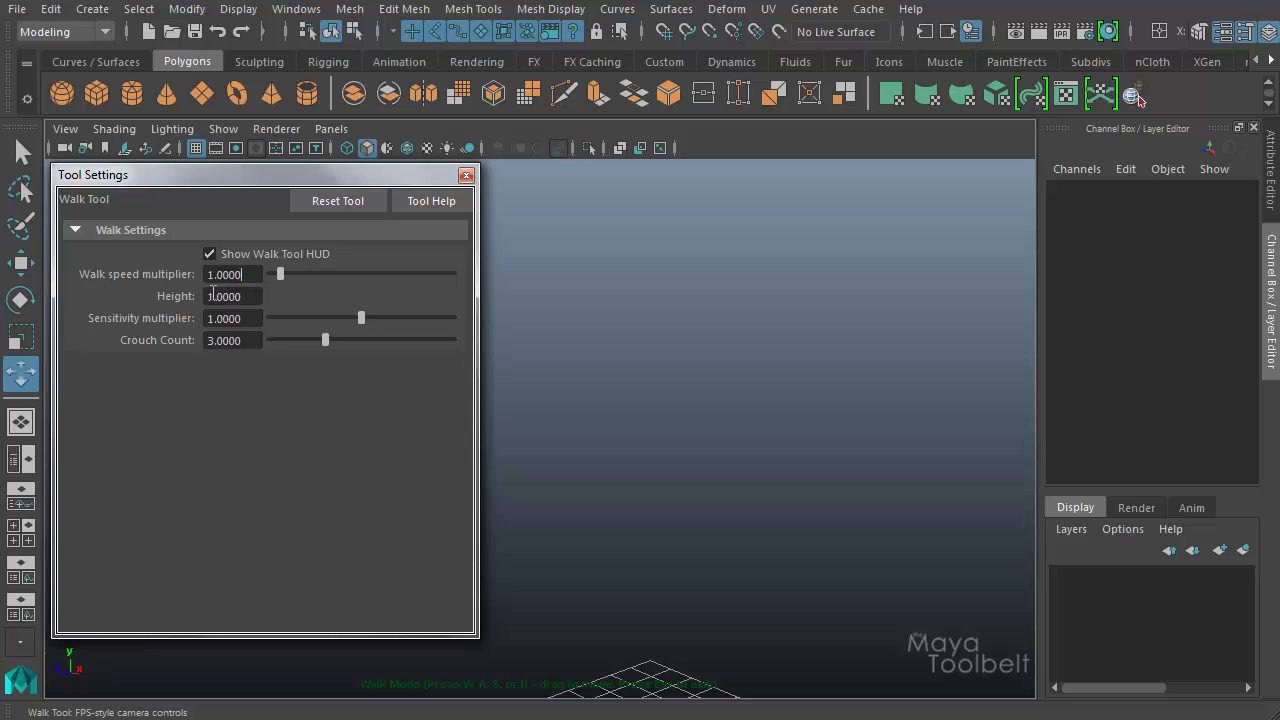
pyautogui.press('Return')
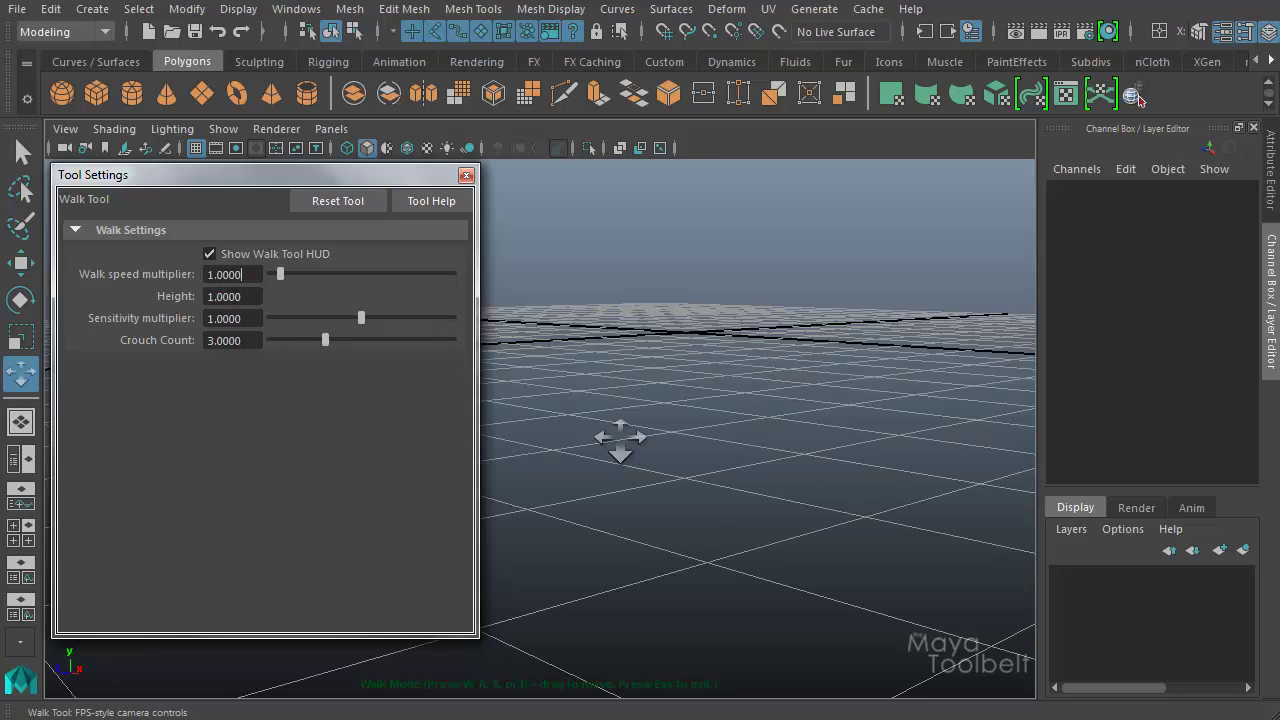
pyautogui.click(346, 208)
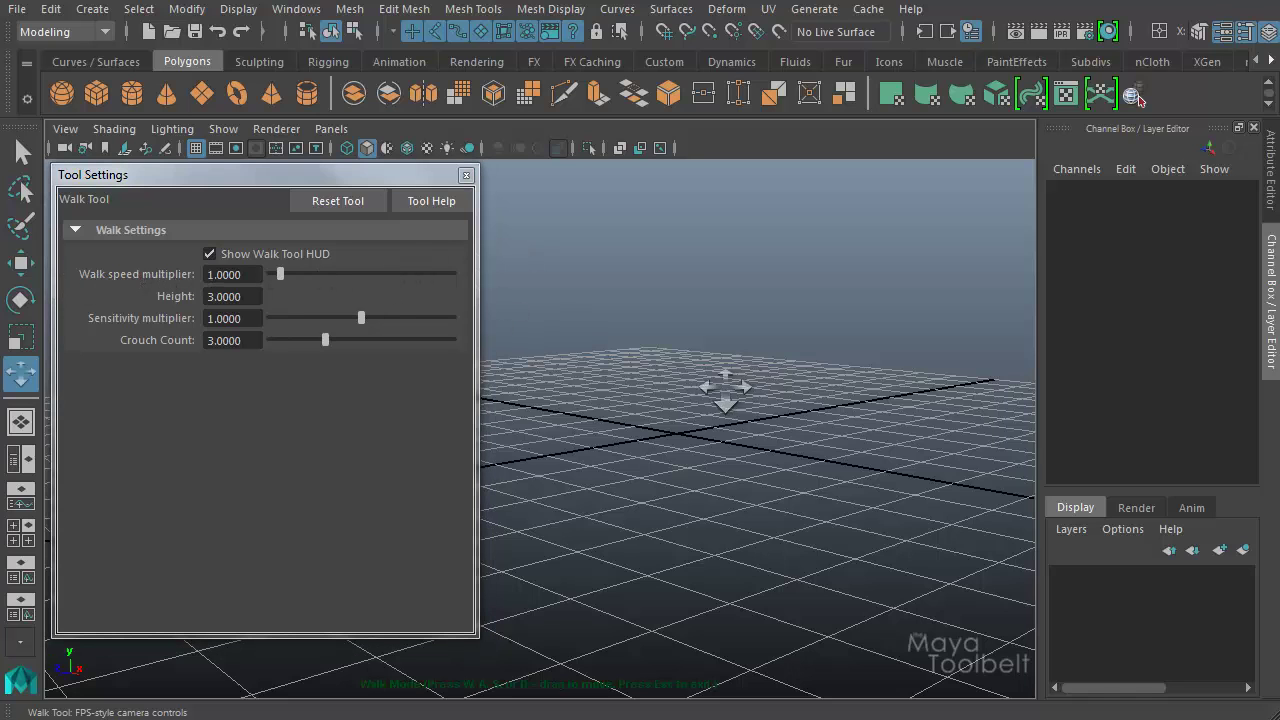
# - Walk forward and sidestep to the right with the Walk Tool, turning the camera to look around the grid
pyautogui.press('w')
pyautogui.moveTo(726, 390)
pyautogui.mouseDown()
pyautogui.moveTo(712, 400)
pyautogui.moveTo(716, 370)
pyautogui.moveTo(704, 385)
pyautogui.mouseUp()
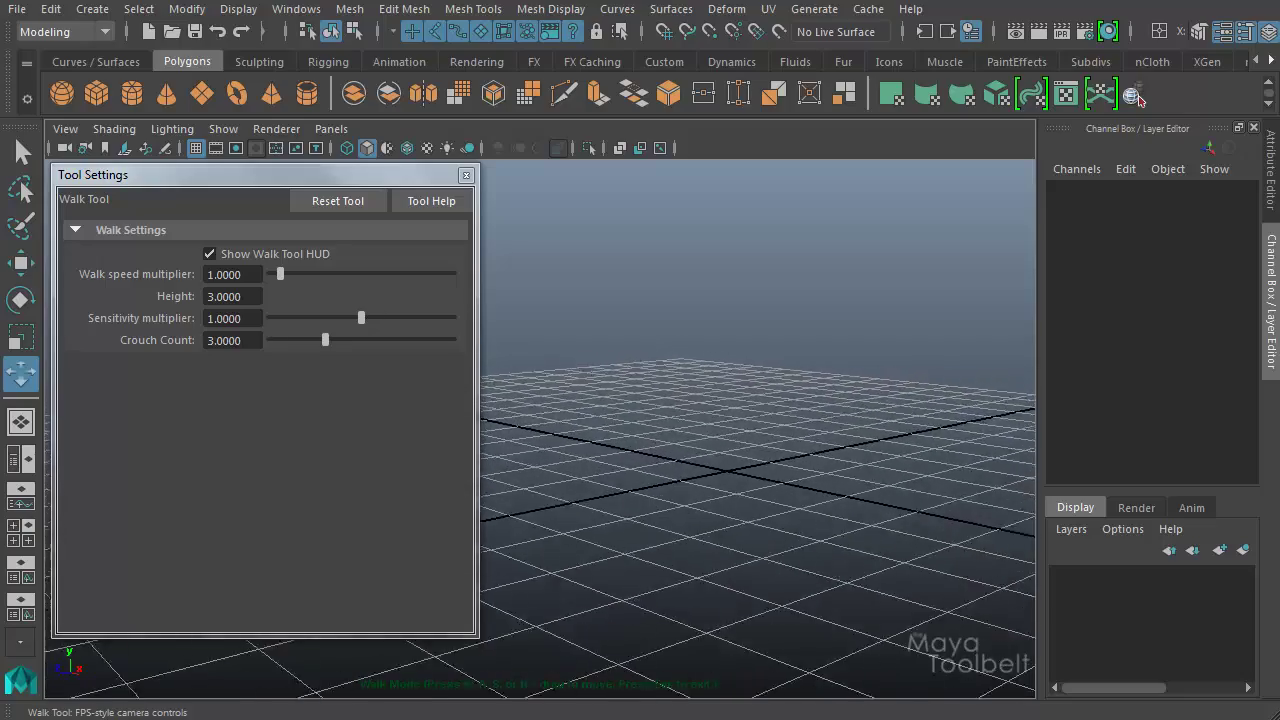
pyautogui.press('d')
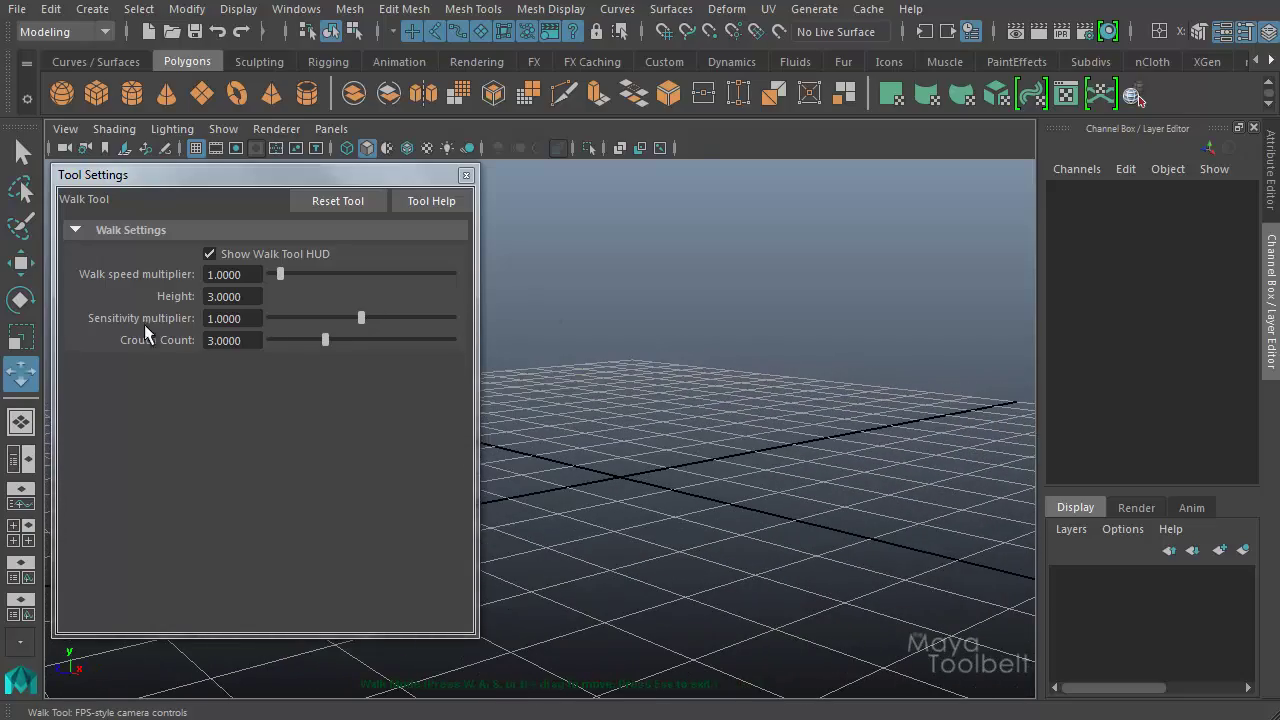
pyautogui.moveTo(563, 343); pyautogui.dragTo(495, 316)
pyautogui.moveTo(640, 430); pyautogui.dragTo(640, 460)
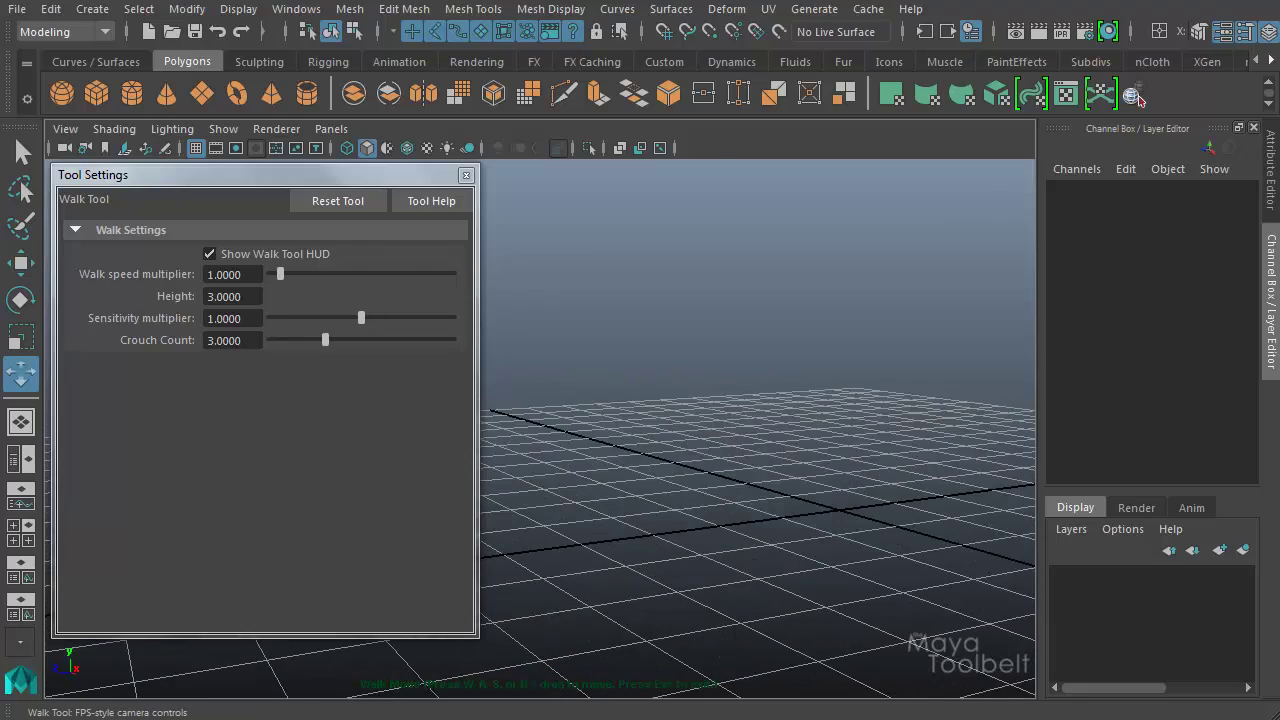
# - Raise the Walk Tool's sensitivity multiplier to 2 and test it by turning the camera over the grid
pyautogui.moveTo(362, 318); pyautogui.dragTo(384, 320)
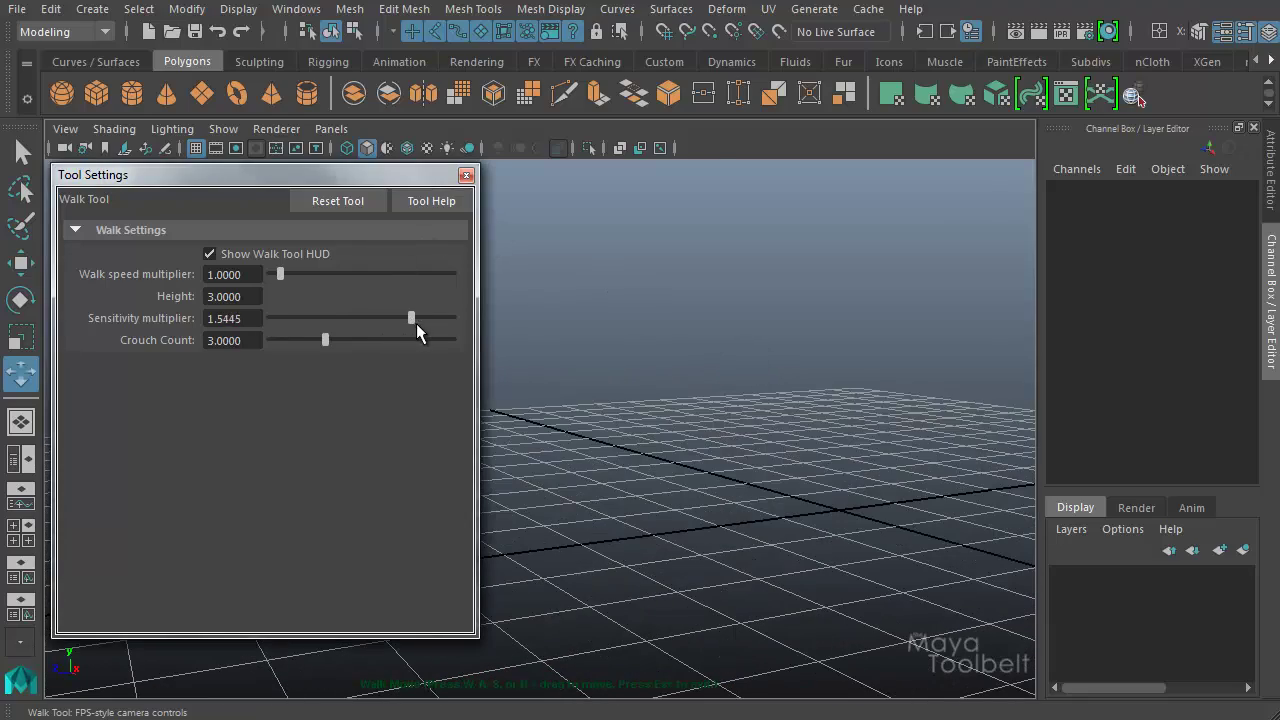
pyautogui.moveTo(676, 362); pyautogui.dragTo(730, 350)
pyautogui.moveTo(870, 355); pyautogui.dragTo(791, 380)
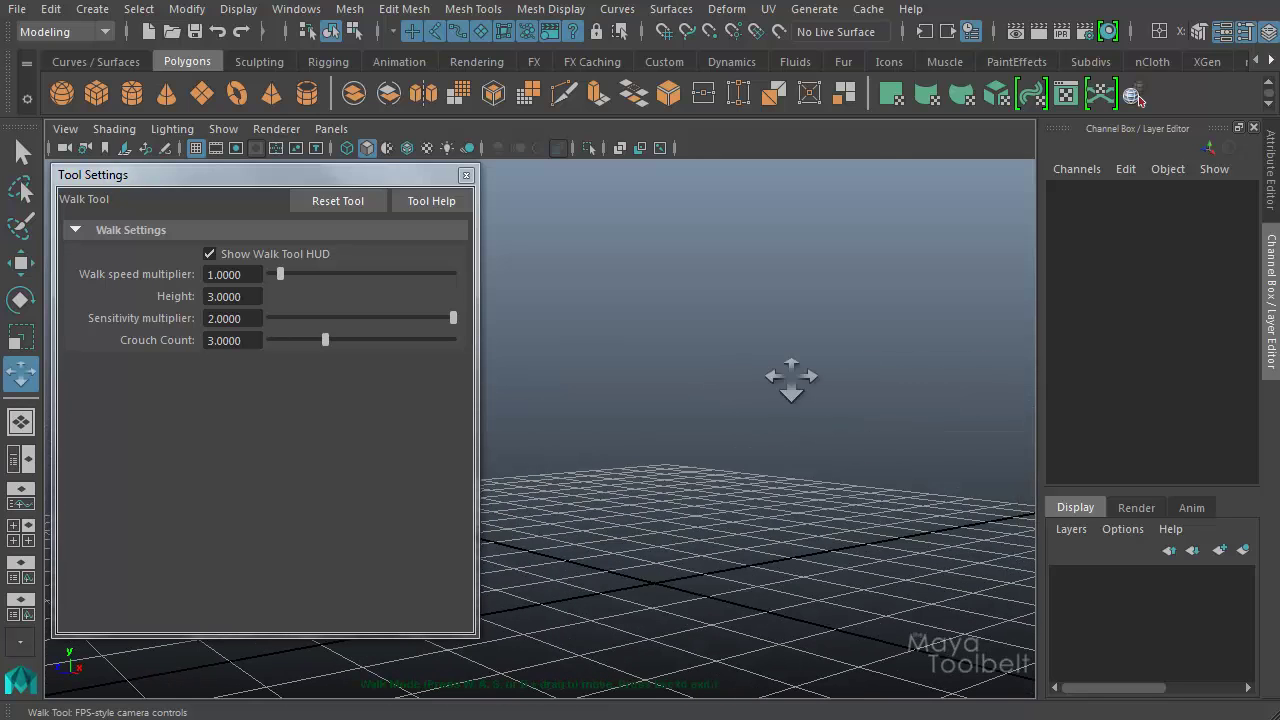
# - Lower the sensitivity multiplier to its minimum of 0.0001, raise it to 0.6223 and test it by turning the camera
pyautogui.click(452, 317)
pyautogui.moveTo(455, 320); pyautogui.dragTo(242, 325)
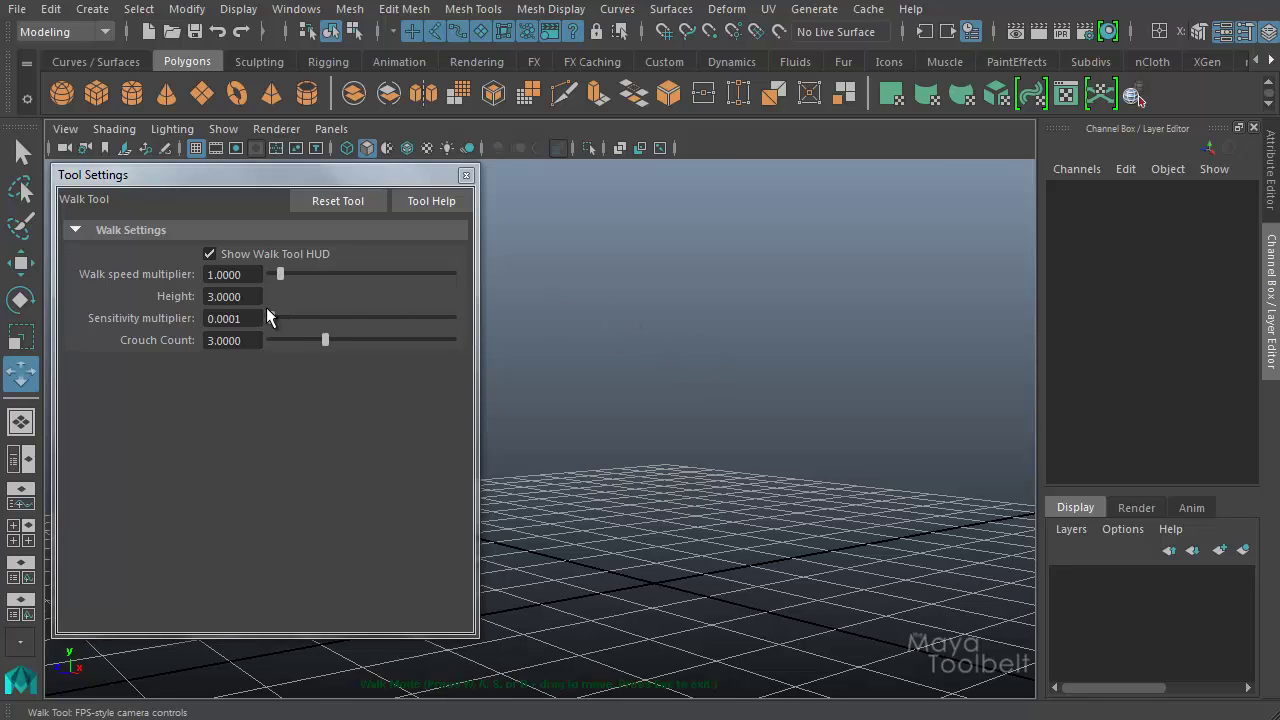
pyautogui.moveTo(270, 322); pyautogui.dragTo(326, 326)
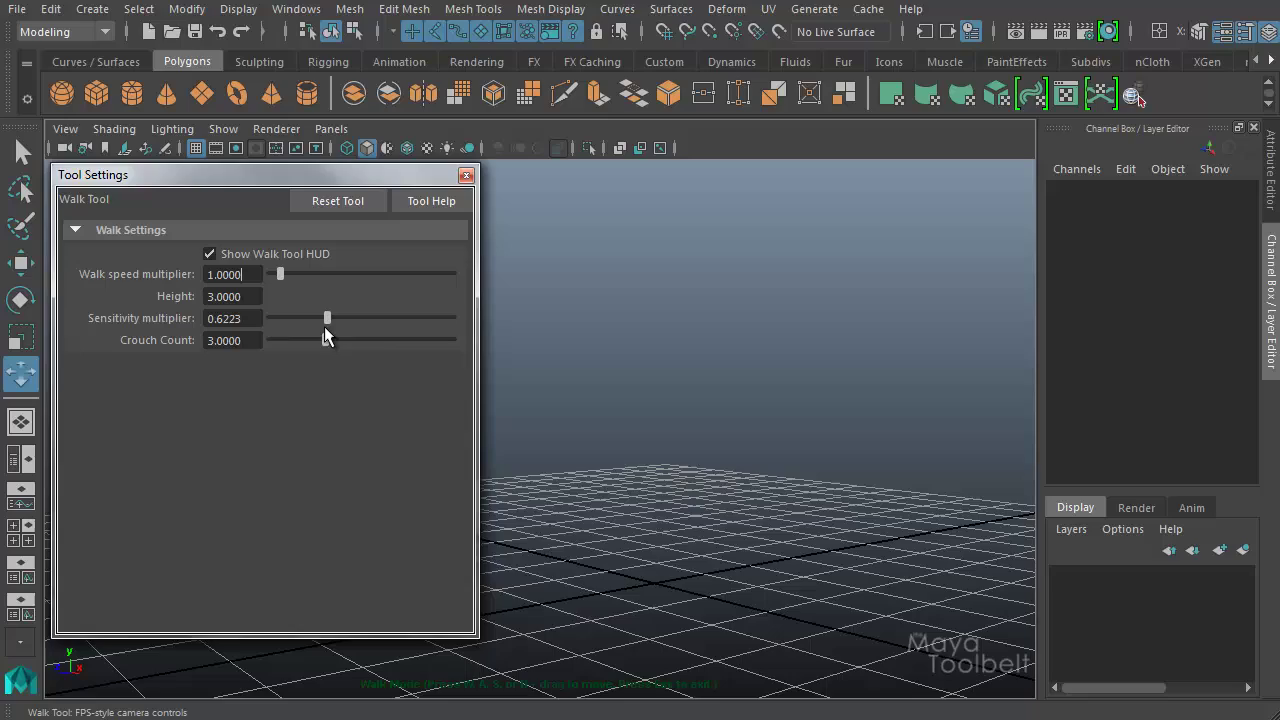
pyautogui.moveTo(756, 428); pyautogui.dragTo(890, 410)
# - Set the sensitivity multiplier back to 1 and turn the camera until it faces the grid centre
pyautogui.doubleClick(244, 320)
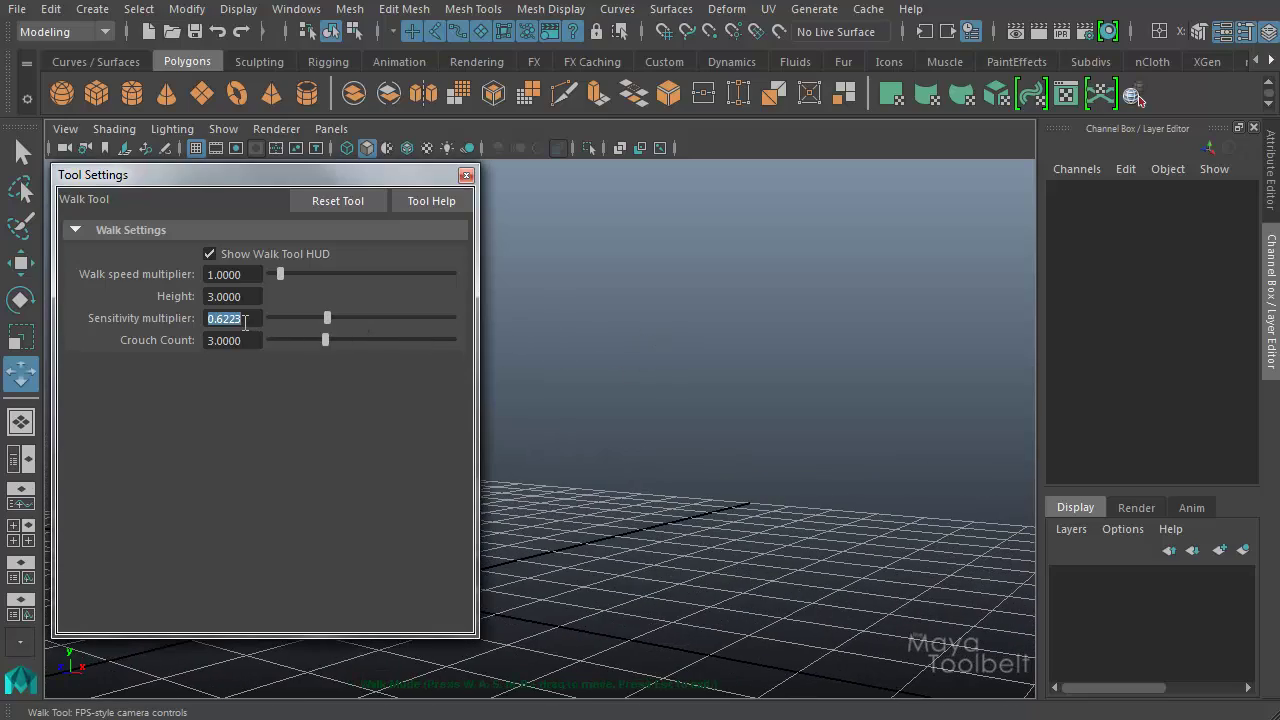
pyautogui.moveTo(680, 352); pyautogui.dragTo(640, 300)
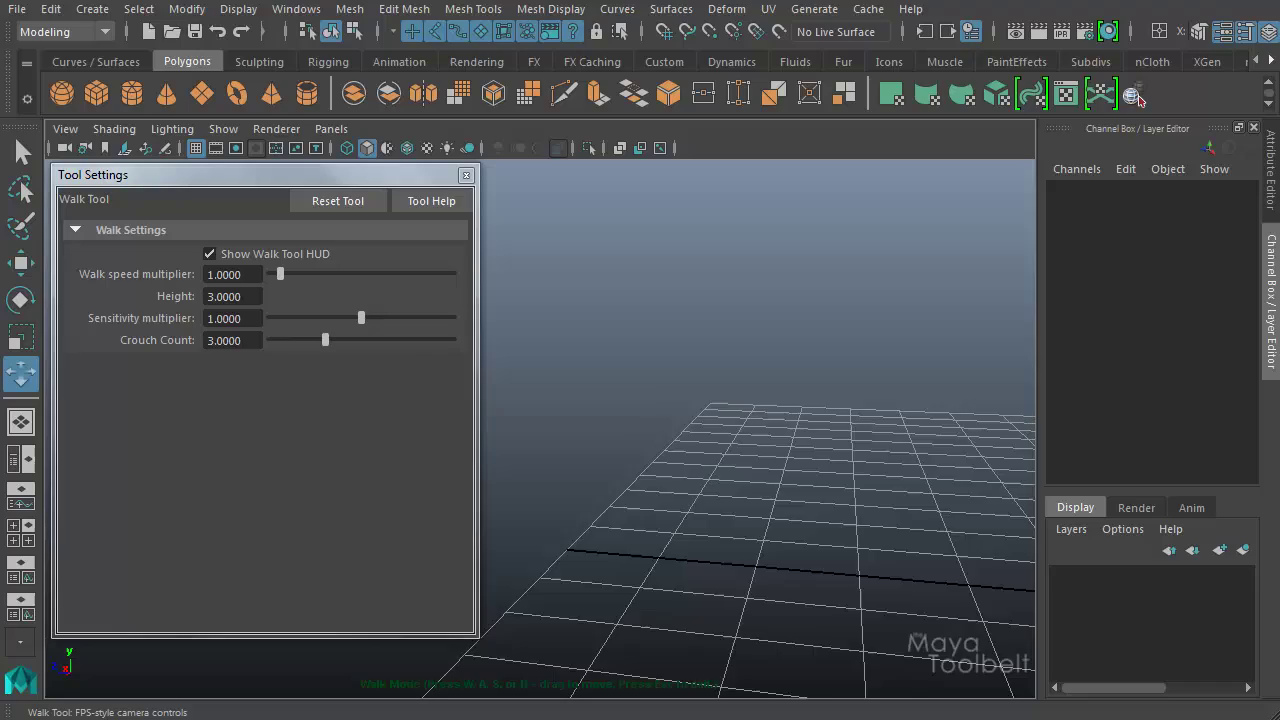
pyautogui.moveTo(700, 430); pyautogui.dragTo(900, 440)
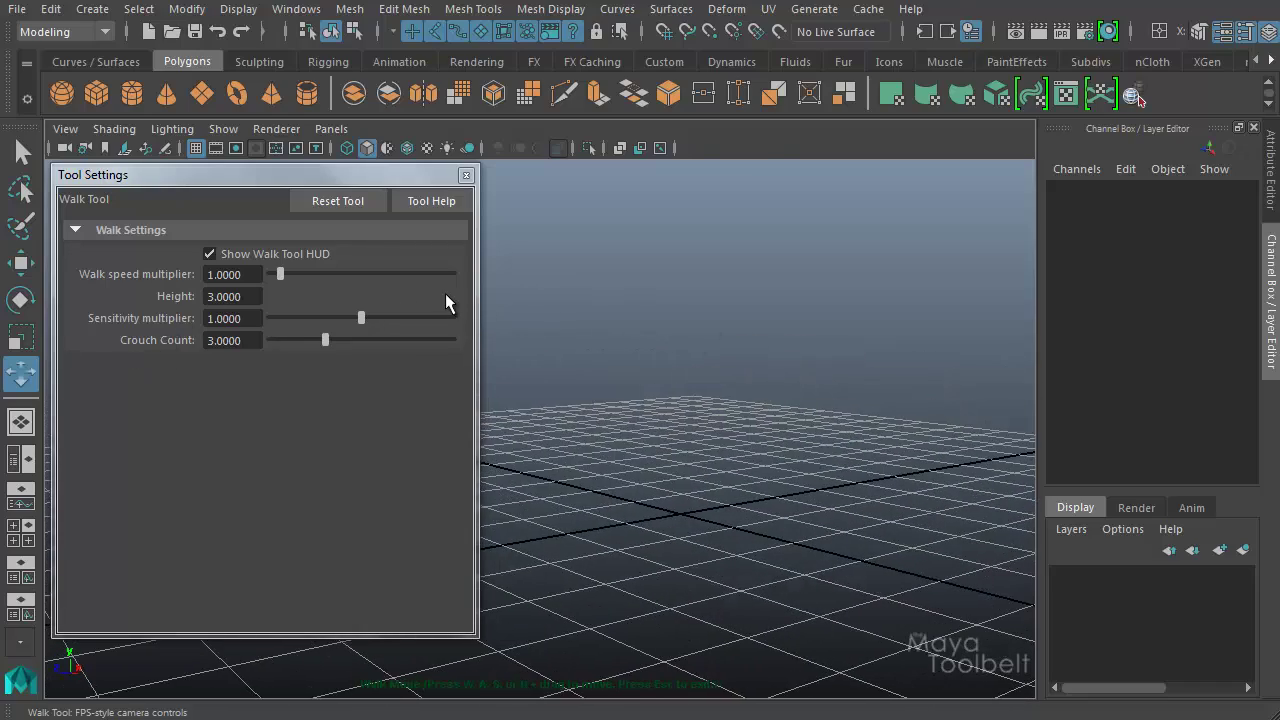
# - Look around and alternate the camera between crouching and standing to test the crouch count of 3
pyautogui.press('[')
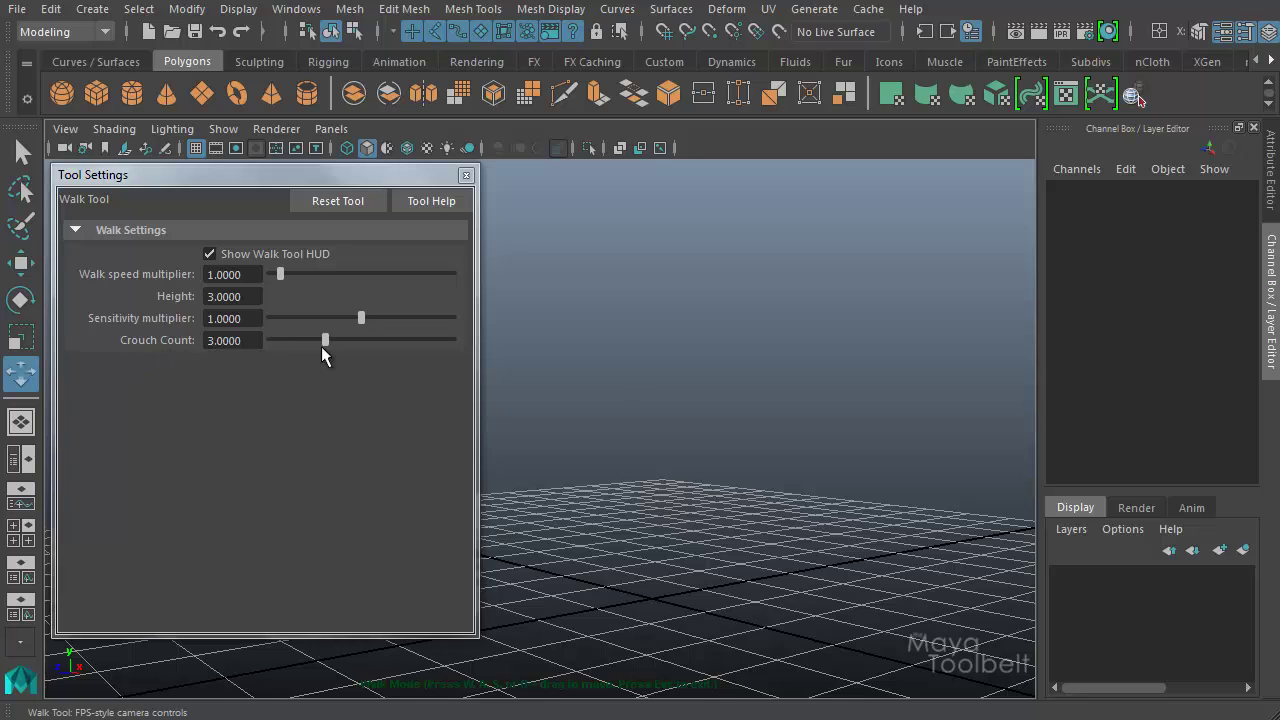
pyautogui.moveTo(630, 385); pyautogui.dragTo(700, 549)
pyautogui.press('c')
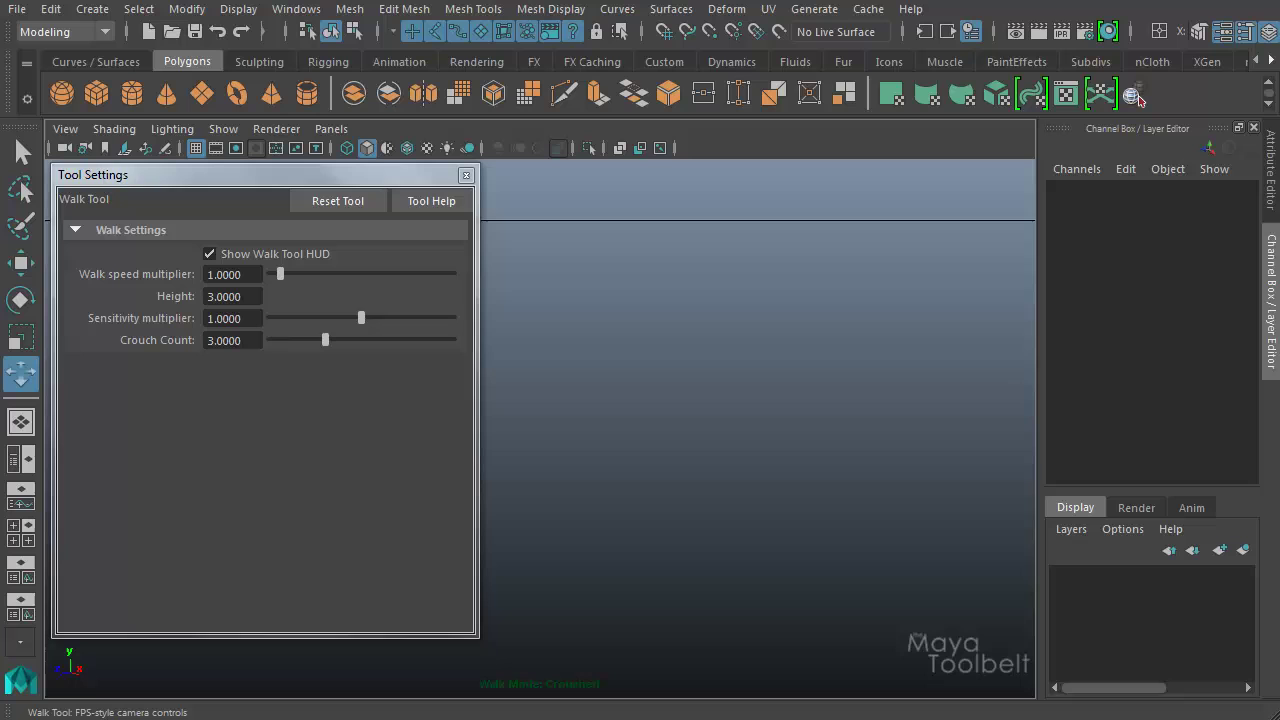
pyautogui.press('space')
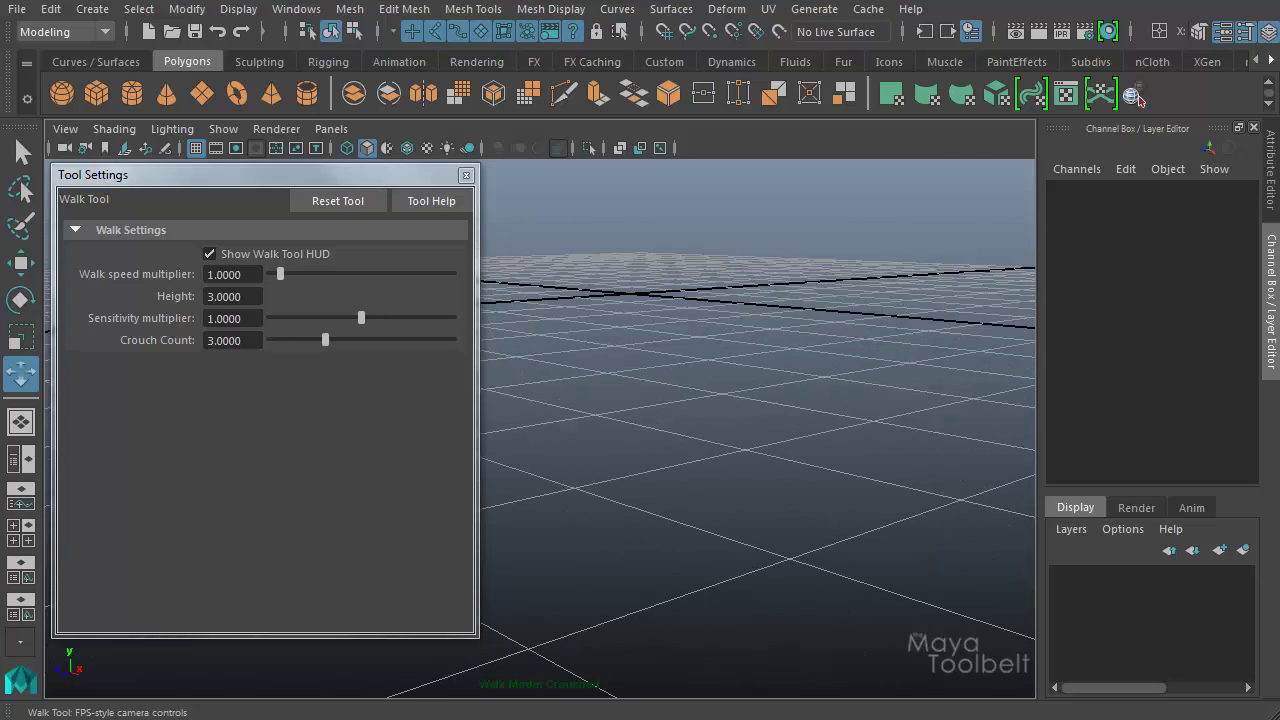
pyautogui.press('c')
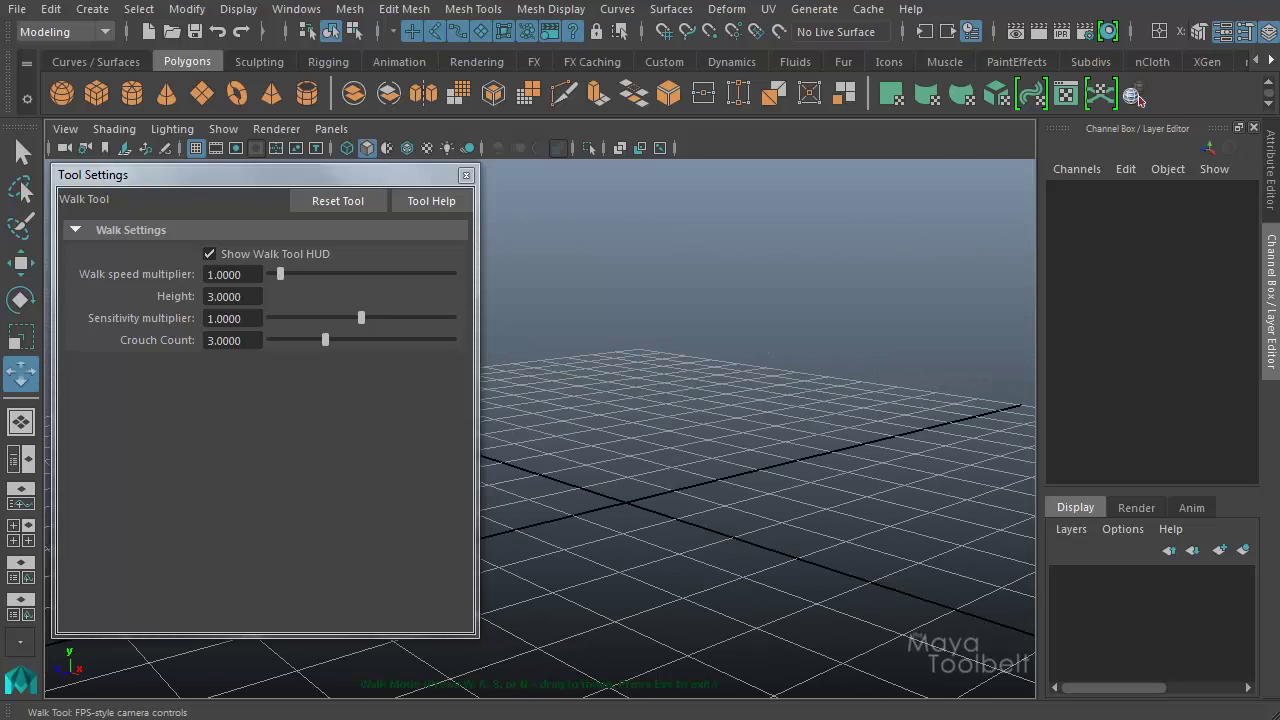
pyautogui.press('c')
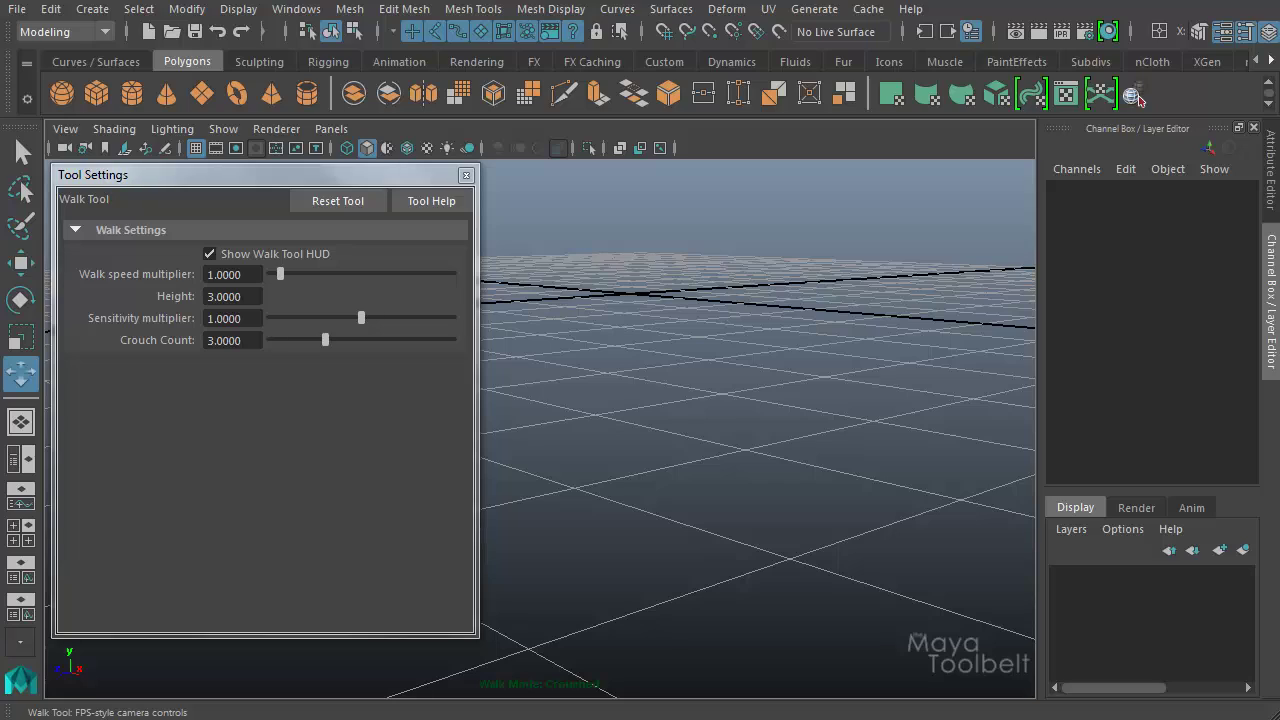
pyautogui.press('c')
# - Walk the standing camera forward and sidestep both ways over the grid, adjusting the viewing direction
pyautogui.press('w')
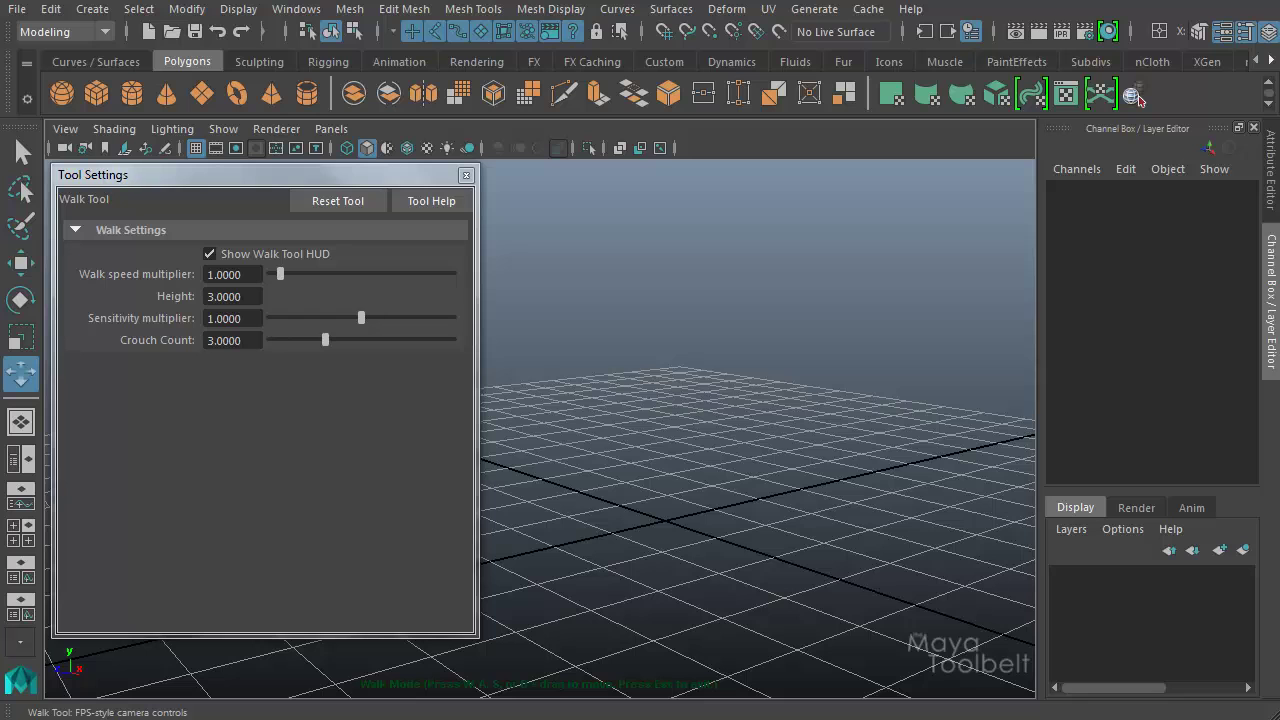
pyautogui.press('a')
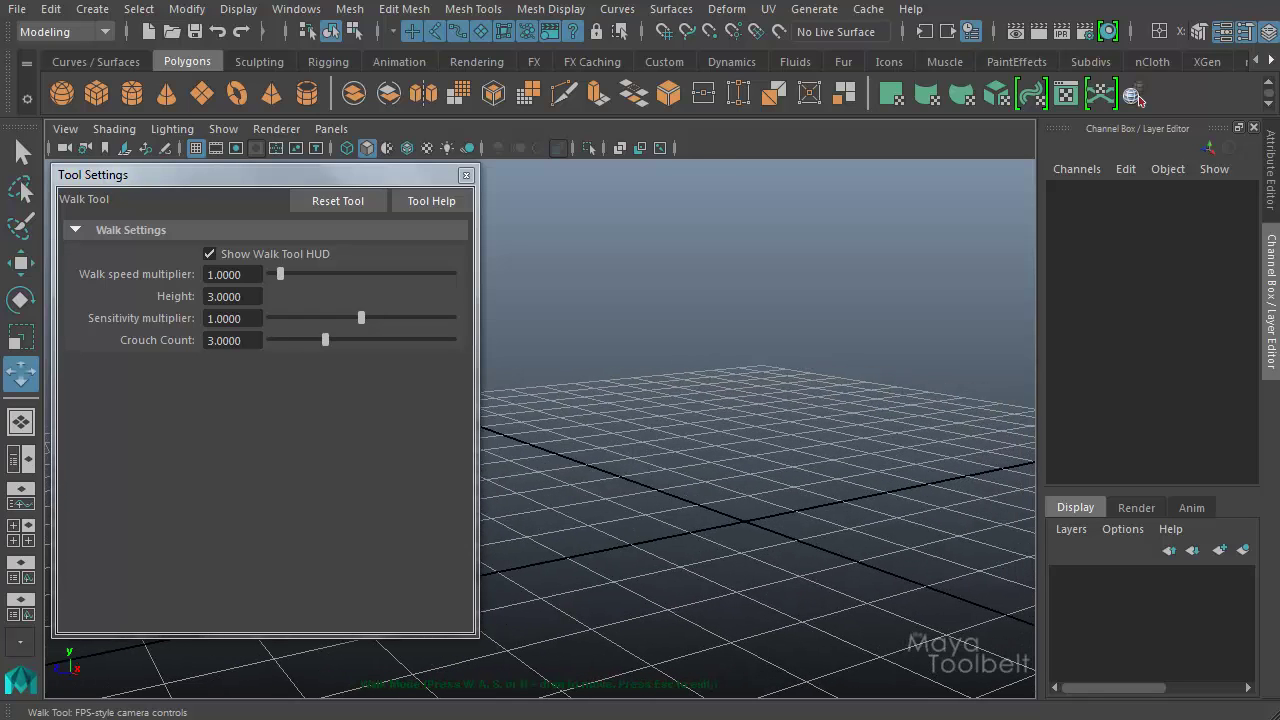
pyautogui.press('d')
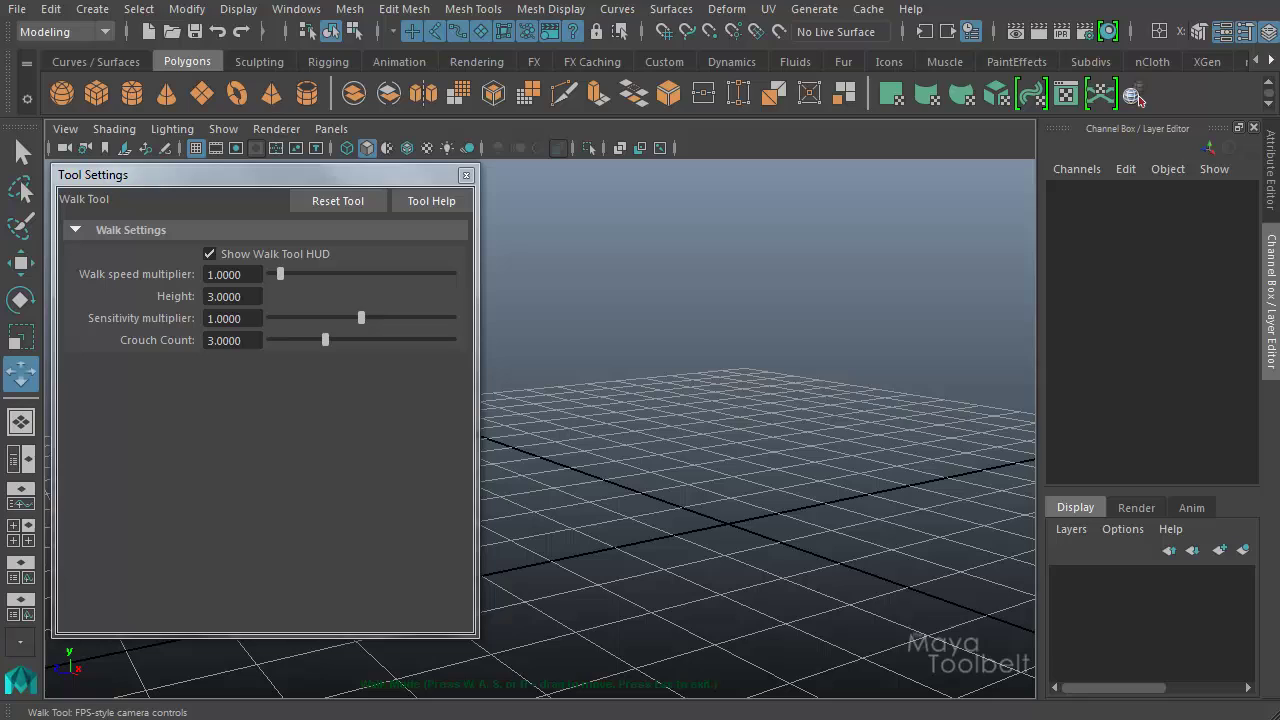
pyautogui.press('a')
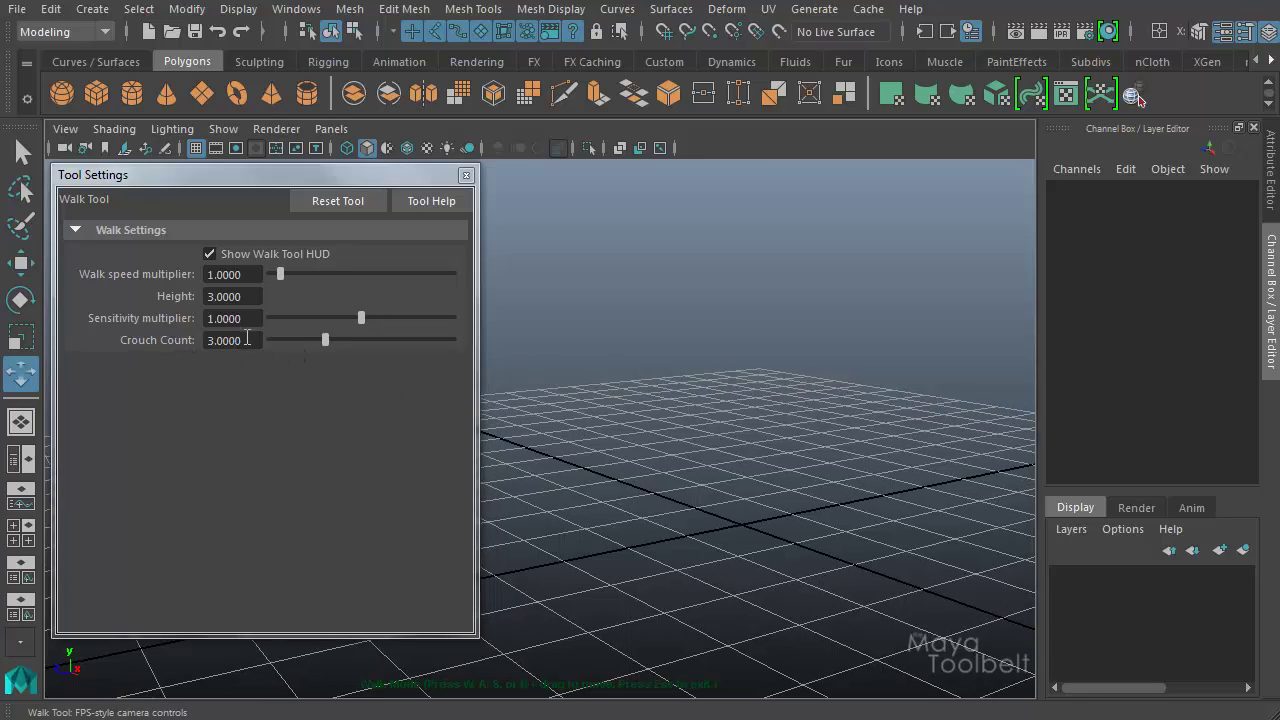
pyautogui.moveTo(754, 426)
pyautogui.mouseDown()
pyautogui.moveTo(842, 394)
pyautogui.moveTo(750, 421)
pyautogui.mouseUp()
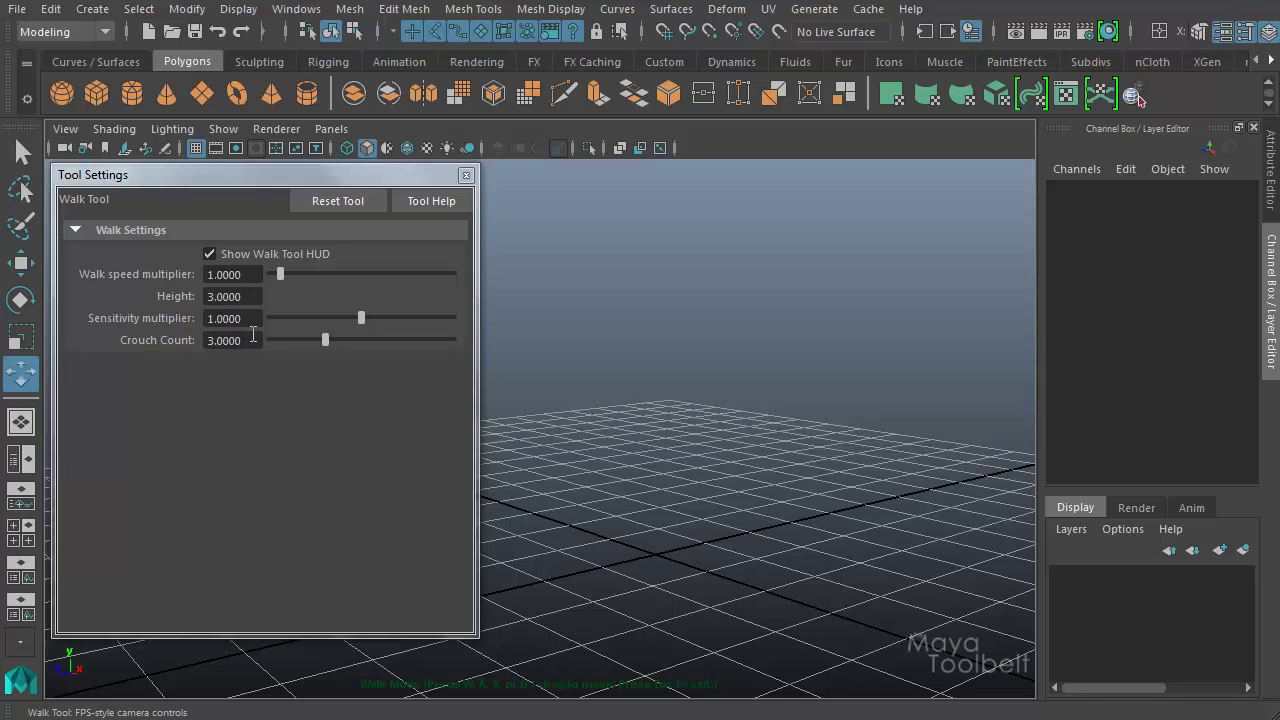
pyautogui.moveTo(767, 430); pyautogui.dragTo(780, 430)
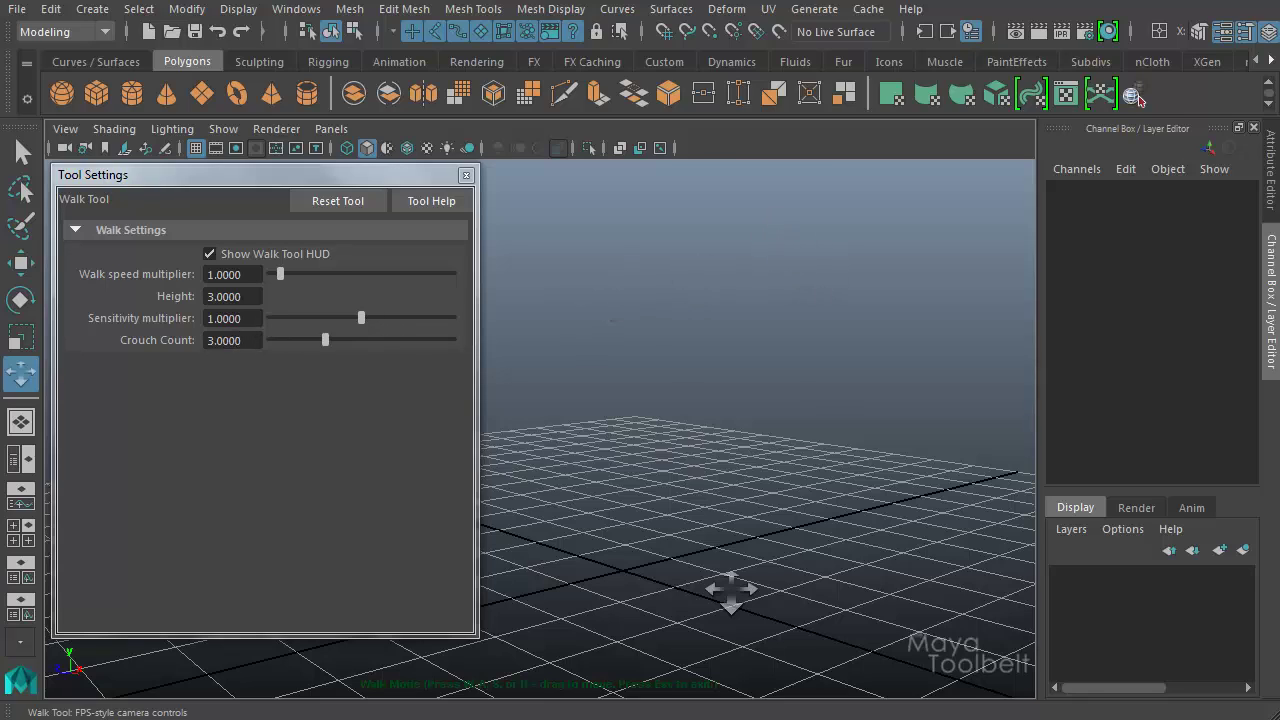
# - Set the Walk Tool's crouch count to 5
pyautogui.click(242, 340)
pyautogui.doubleClick(243, 341)
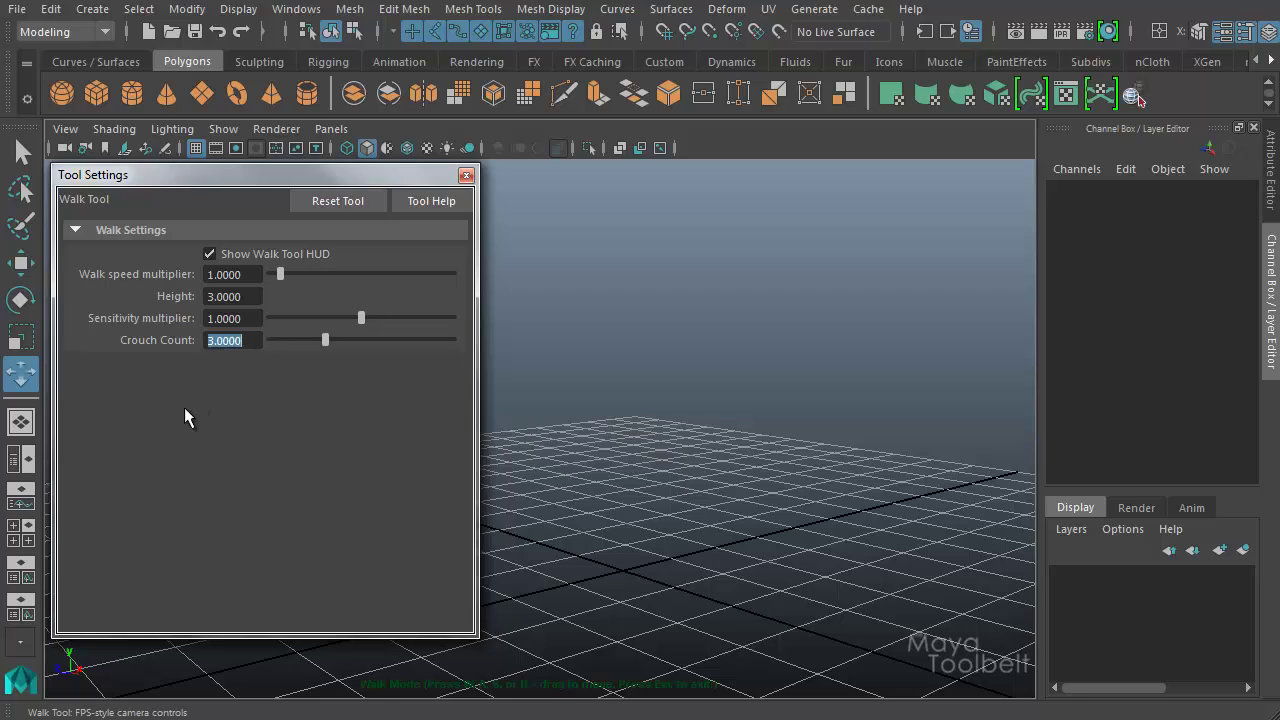
pyautogui.moveTo(329, 341); pyautogui.dragTo(357, 341)
pyautogui.write('5')
pyautogui.press('Return')
# - Turn the camera and crouch to test the increased crouch count, finishing in the standing position
pyautogui.moveTo(727, 371); pyautogui.dragTo(685, 384)
pyautogui.press('c')
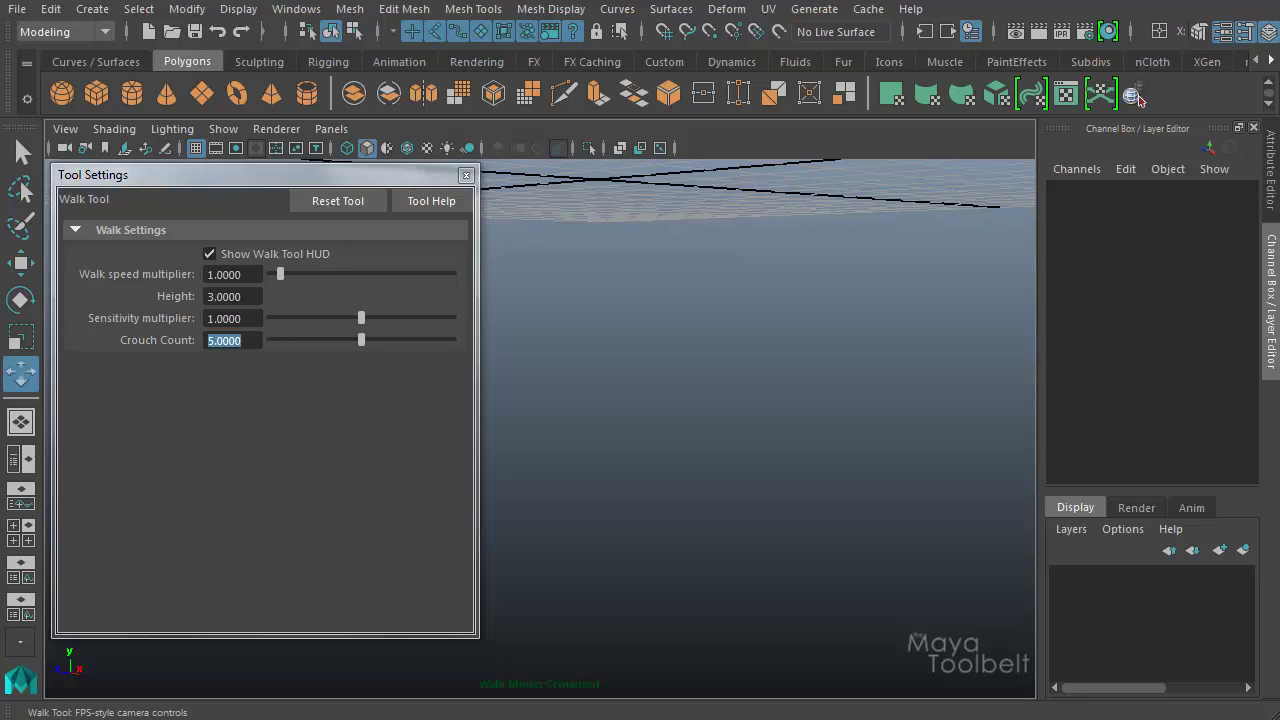
pyautogui.press('c')
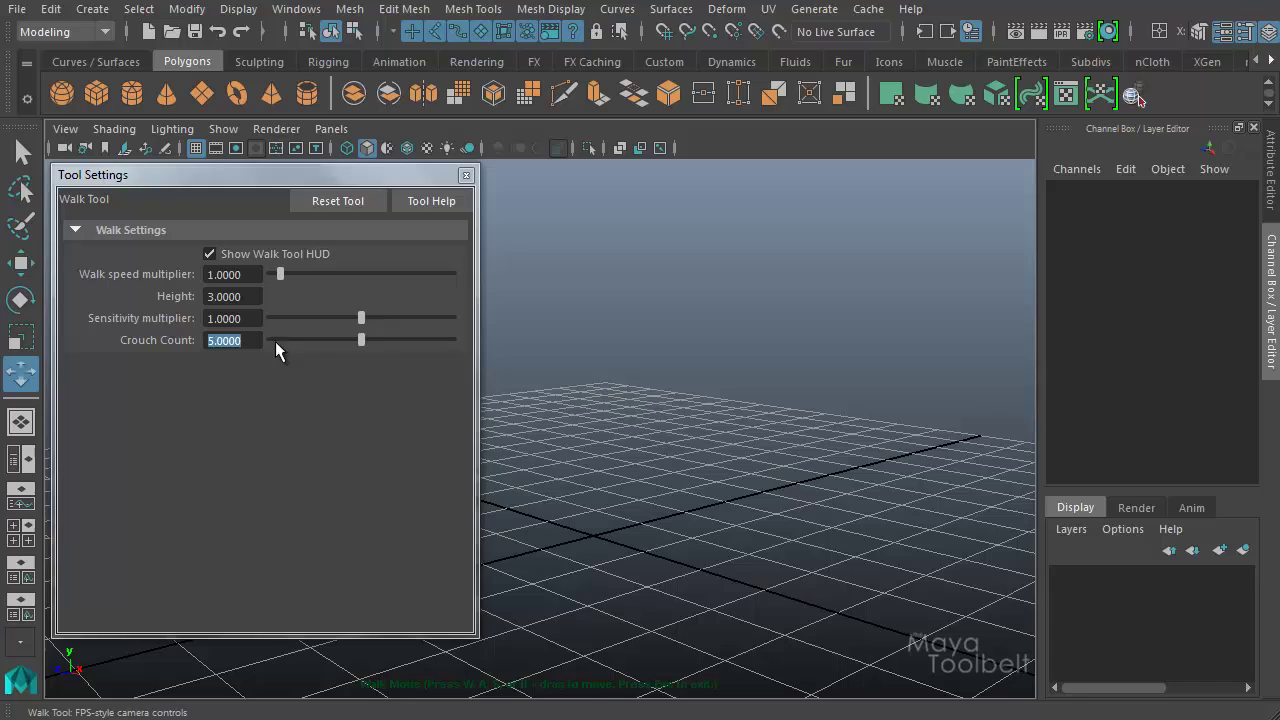
# - Reset the Walk Tool to its default settings and close its settings window
pyautogui.click(240, 341)
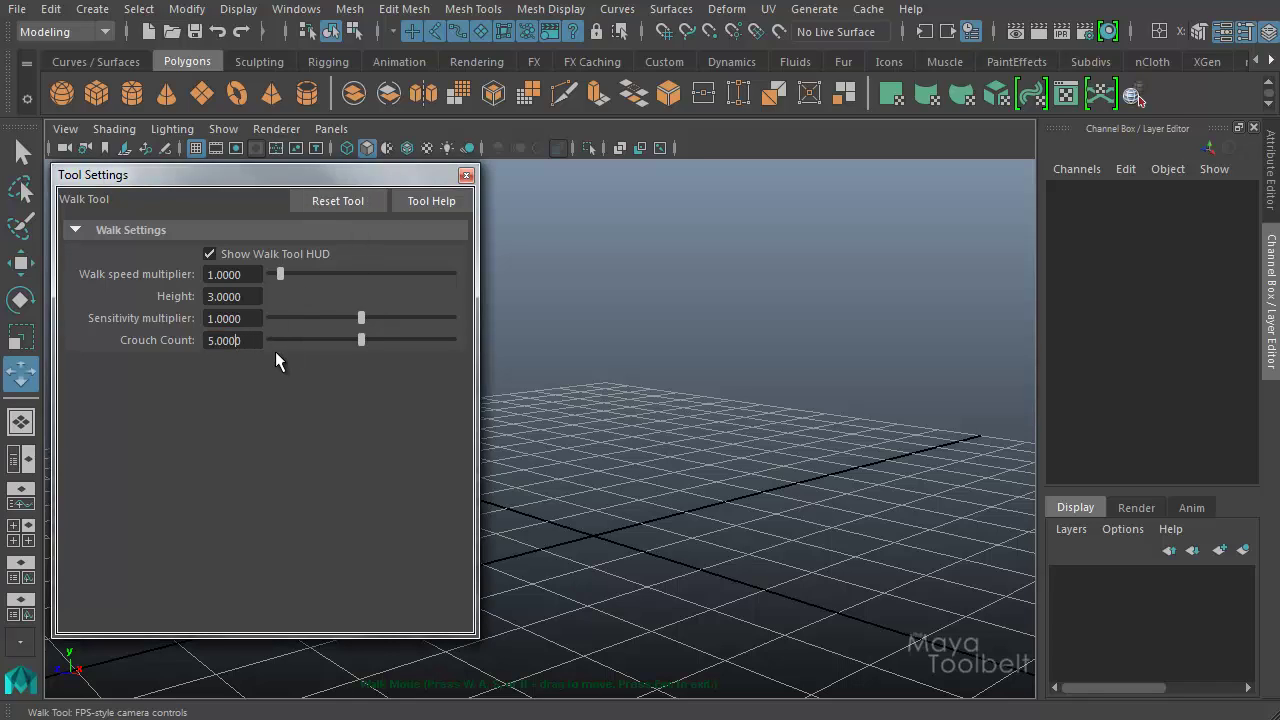
pyautogui.click(325, 203)
pyautogui.click(466, 175)
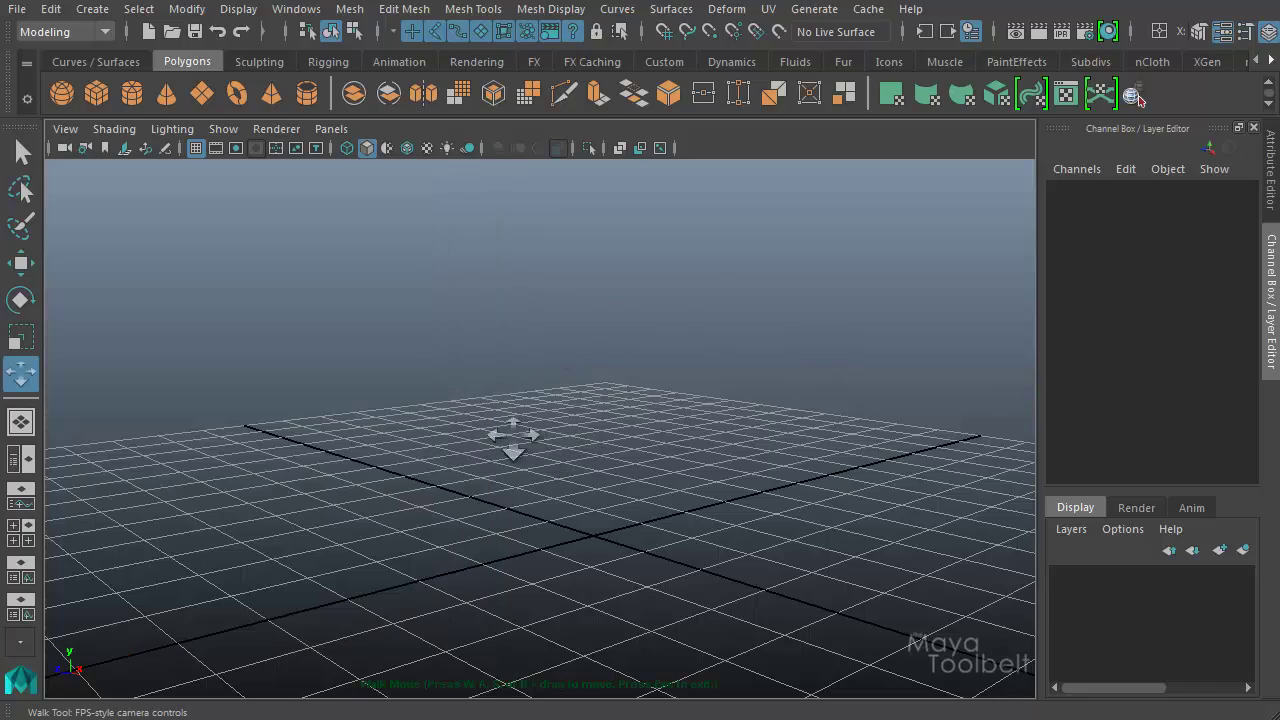
# - Look around the full grid with the Walk Tool and walk the camera backward
pyautogui.moveTo(606, 426); pyautogui.dragTo(603, 481)
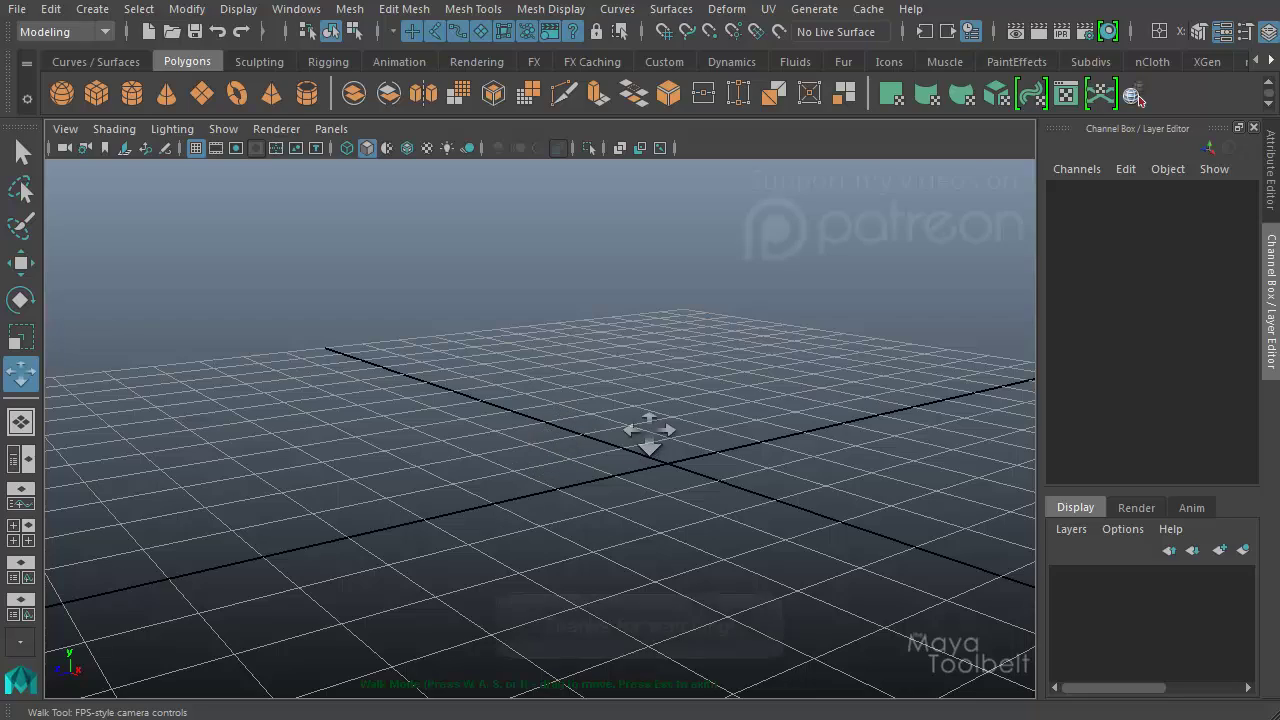
pyautogui.moveTo(649, 432); pyautogui.dragTo(711, 450)
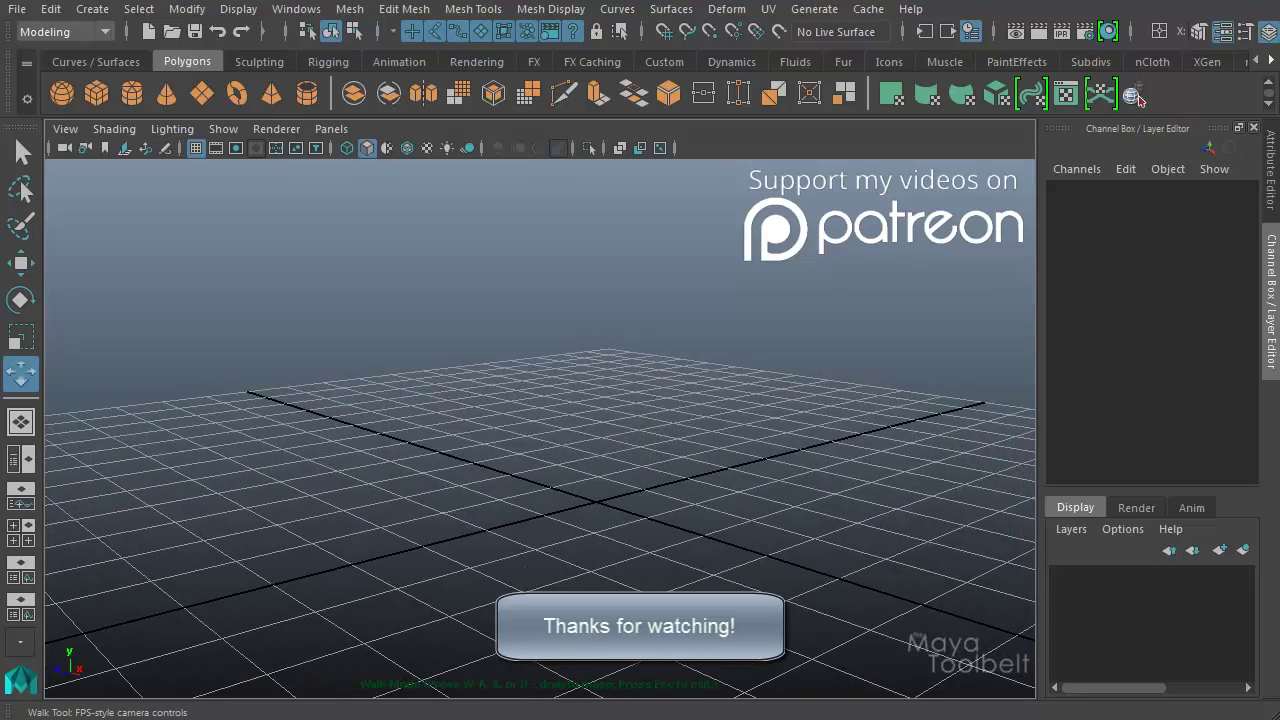
pyautogui.moveTo(639, 404)
pyautogui.mouseDown()
pyautogui.moveTo(688, 421)
pyautogui.moveTo(625, 346)
pyautogui.moveTo(788, 352)
pyautogui.moveTo(515, 372)
pyautogui.moveTo(650, 350)
pyautogui.moveTo(520, 320)
pyautogui.moveTo(450, 345)
pyautogui.moveTo(656, 400)
pyautogui.moveTo(638, 404)
pyautogui.moveTo(680, 420)
pyautogui.moveTo(700, 400)
pyautogui.moveTo(639, 418)
pyautogui.mouseUp()
pyautogui.press('s')
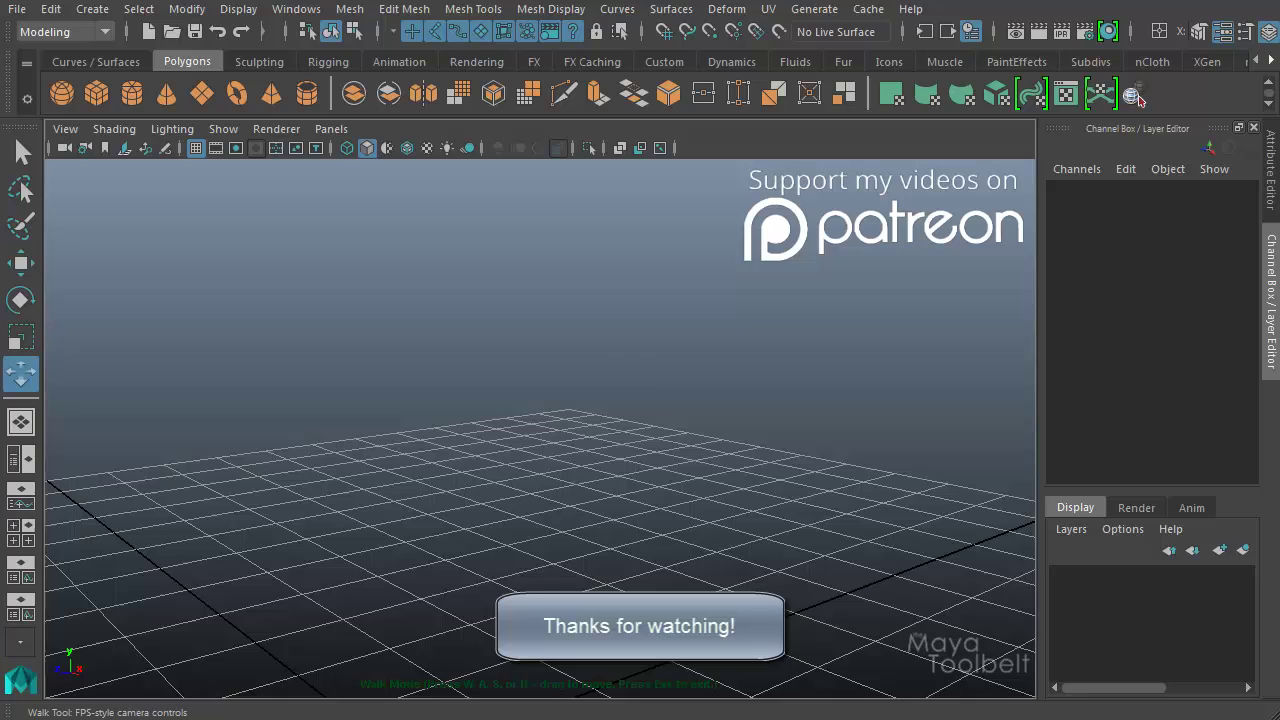